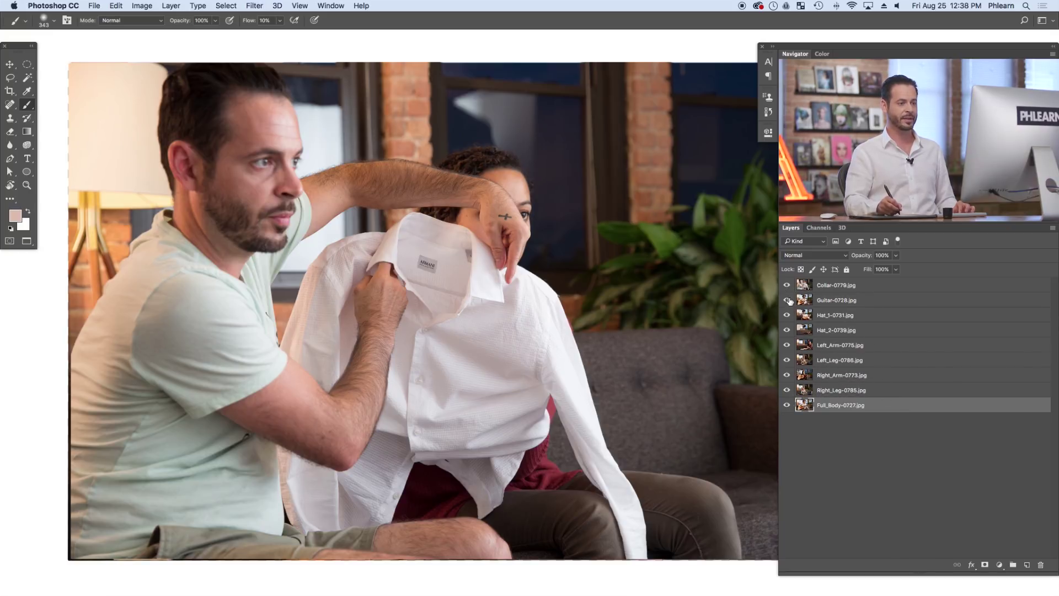
# - Hide every layer above Full_Body-0727.jpg so only the full-body photo is shown
pyautogui.click(787, 390)
pyautogui.click(787, 390)
pyautogui.click(786, 390)
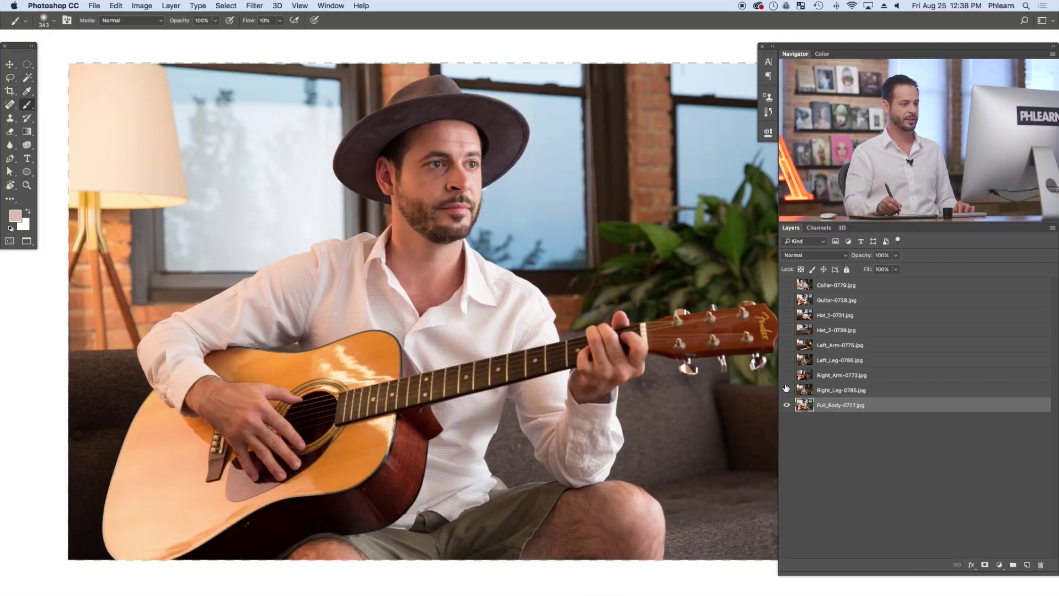
# - Show the Right_Arm-0773.jpg layer, move it directly above Full_Body-0727.jpg, and compare the two photos
pyautogui.click(787, 376)
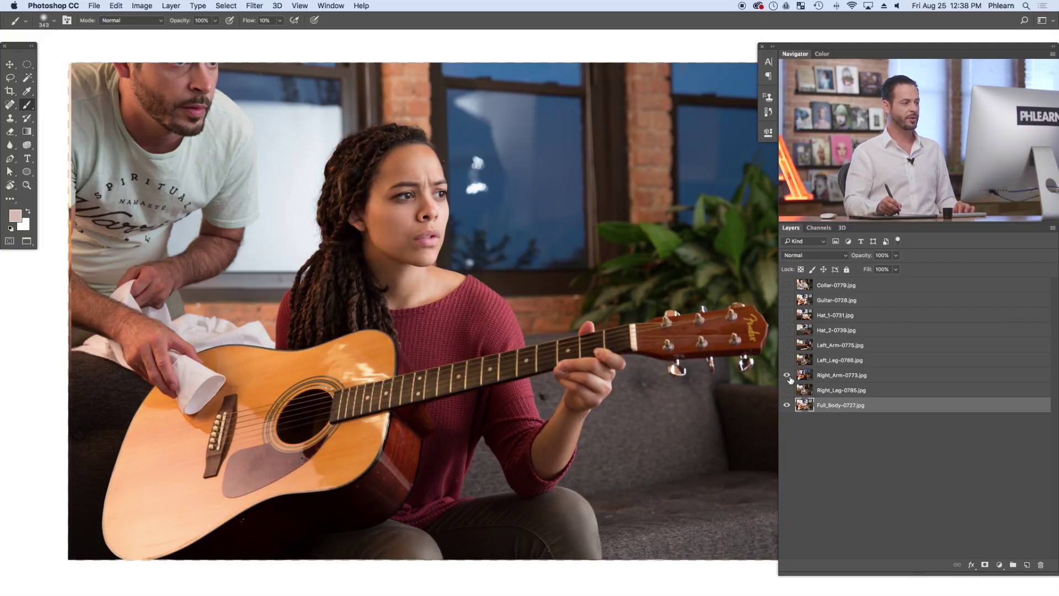
pyautogui.moveTo(845, 379); pyautogui.dragTo(858, 390)
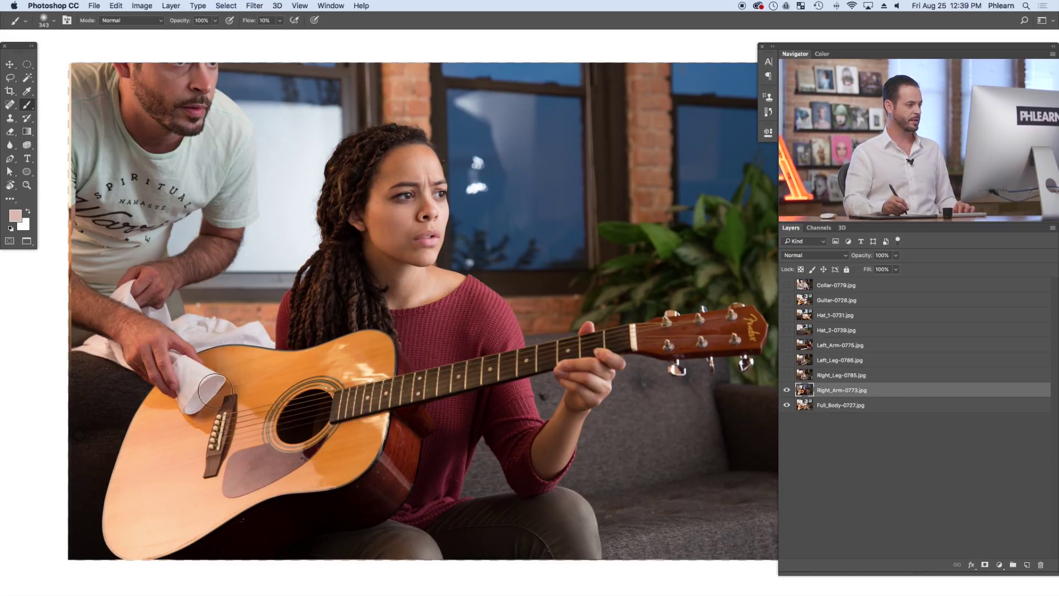
pyautogui.click(787, 391)
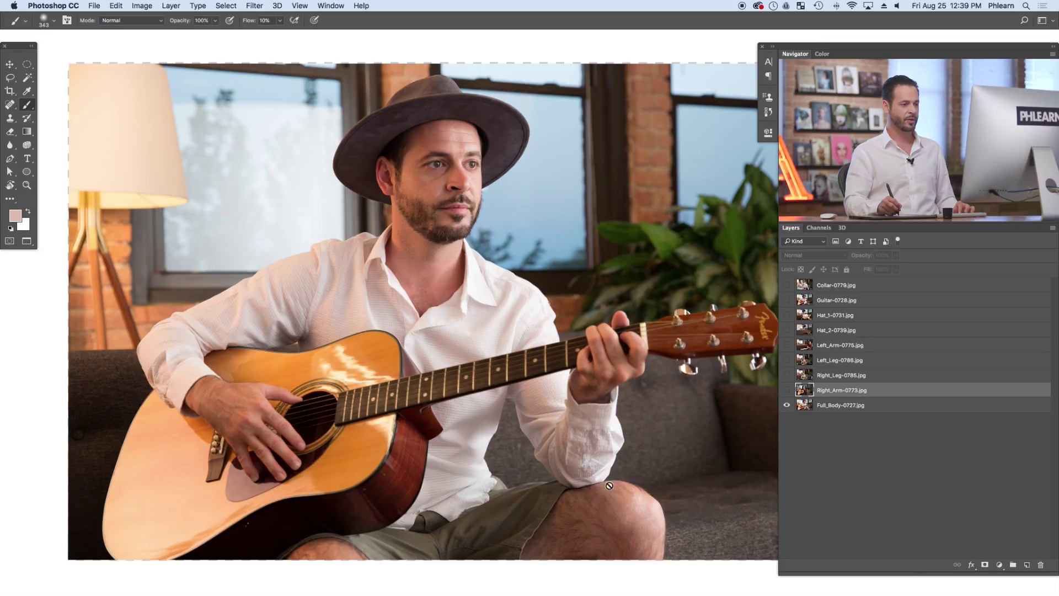
pyautogui.click(788, 391)
# - Align the Right_Arm layer's guitar with the base photo's guitar using 56% layer opacity, and restore the opacity to 100%
pyautogui.moveTo(381, 427); pyautogui.dragTo(519, 396)
pyautogui.moveTo(430, 396); pyautogui.dragTo(471, 397)
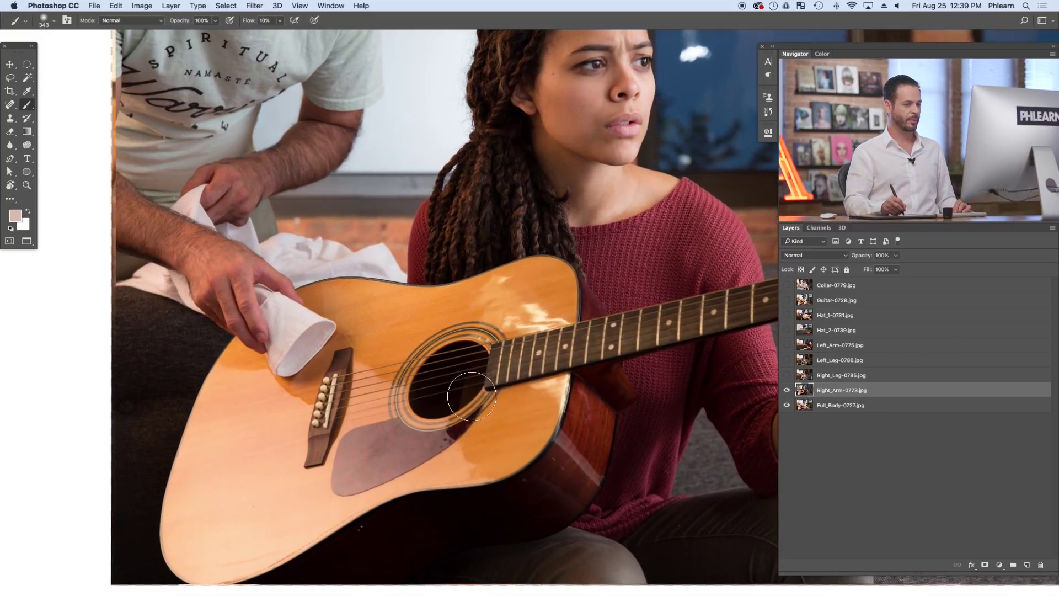
pyautogui.moveTo(852, 257); pyautogui.dragTo(842, 256)
pyautogui.moveTo(411, 397)
pyautogui.mouseDown()
pyautogui.moveTo(446, 402)
pyautogui.moveTo(461, 391)
pyautogui.mouseUp()
pyautogui.press('v')
pyautogui.moveTo(456, 336); pyautogui.dragTo(513, 375)
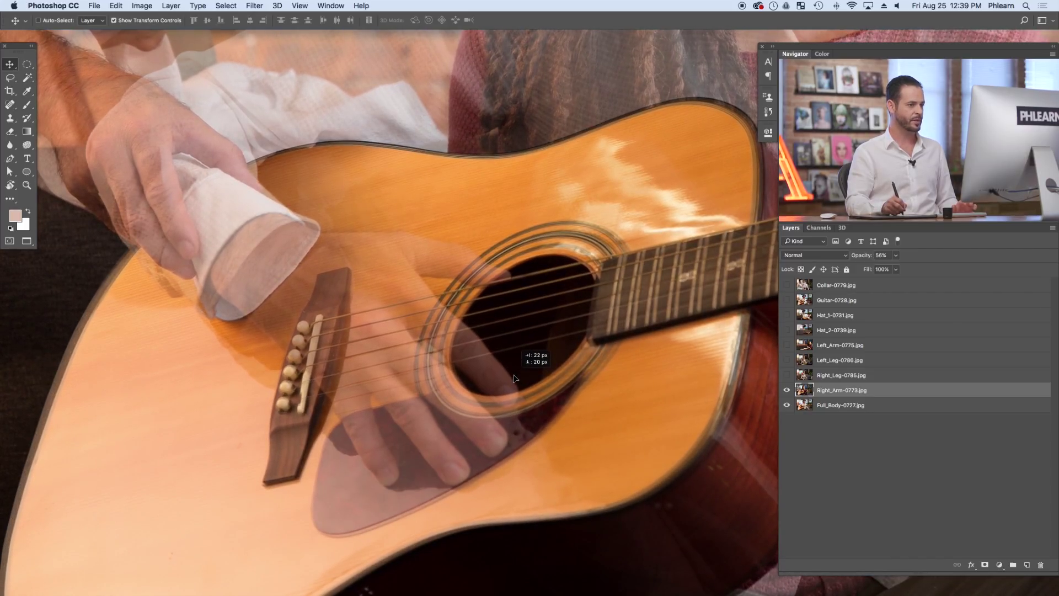
pyautogui.moveTo(867, 259); pyautogui.dragTo(921, 257)
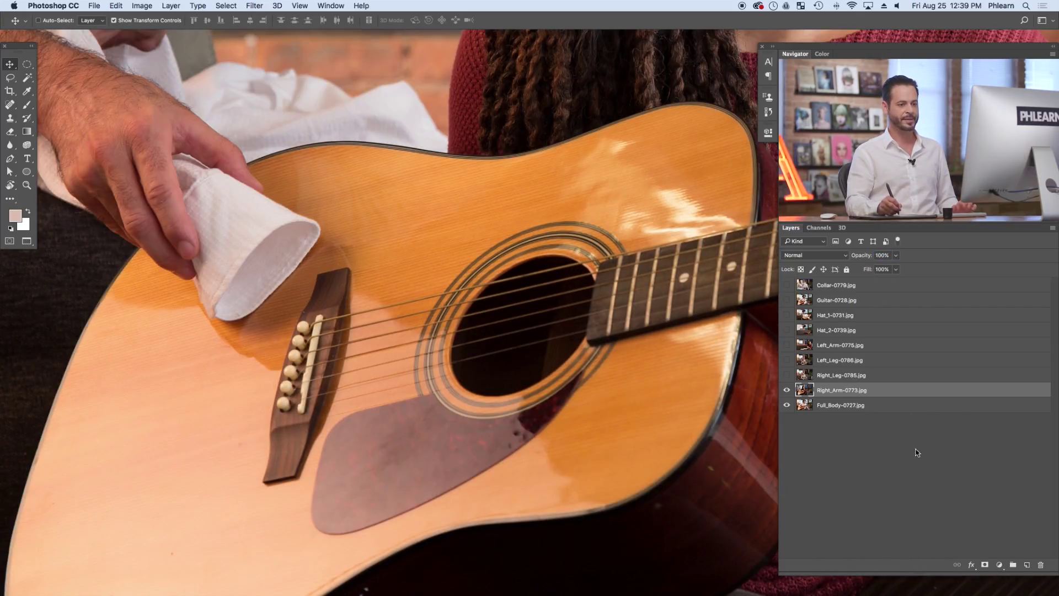
# - Add a black layer mask to the Right_Arm layer and set up a white brush at 70% flow
pyautogui.keyDown('alt'); pyautogui.click(984, 564); pyautogui.keyUp('alt')
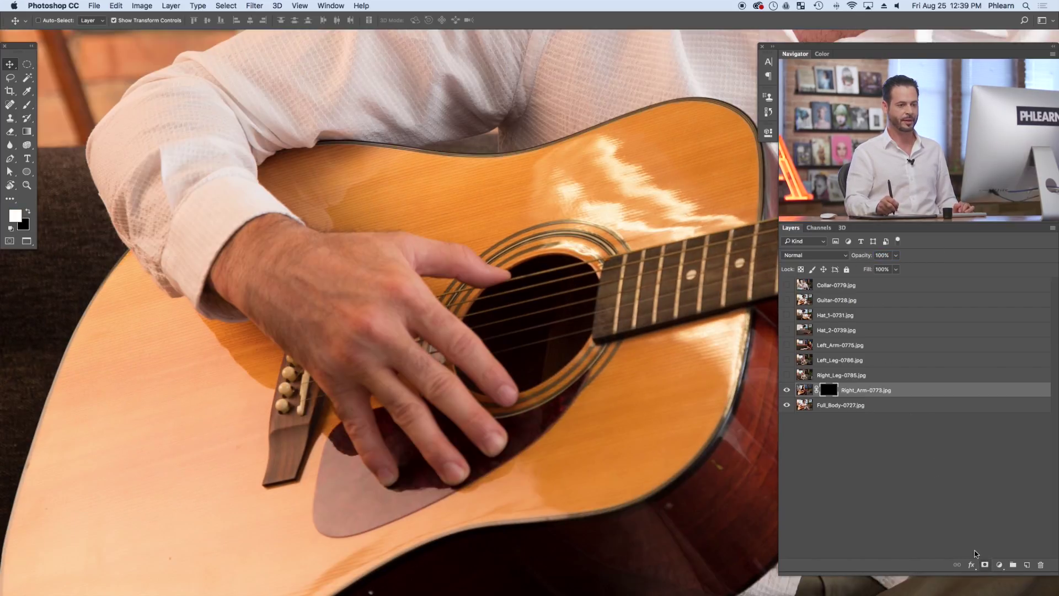
pyautogui.press('b')
pyautogui.moveTo(353, 276)
pyautogui.mouseDown()
pyautogui.moveTo(334, 268)
pyautogui.moveTo(318, 279)
pyautogui.moveTo(326, 299)
pyautogui.moveTo(318, 266)
pyautogui.moveTo(327, 216)
pyautogui.mouseUp()
pyautogui.hotkey('shift', '7')
# - Paint white on the Right_Arm mask to replace the strumming hand with the empty cuff and bare guitar
pyautogui.moveTo(331, 259)
pyautogui.mouseDown()
pyautogui.moveTo(287, 462)
pyautogui.moveTo(325, 356)
pyautogui.moveTo(291, 426)
pyautogui.moveTo(303, 292)
pyautogui.moveTo(274, 301)
pyautogui.moveTo(254, 326)
pyautogui.moveTo(252, 281)
pyautogui.moveTo(236, 311)
pyautogui.moveTo(244, 250)
pyautogui.moveTo(262, 247)
pyautogui.moveTo(272, 263)
pyautogui.moveTo(262, 235)
pyautogui.moveTo(280, 251)
pyautogui.moveTo(296, 232)
pyautogui.moveTo(288, 254)
pyautogui.moveTo(352, 275)
pyautogui.moveTo(375, 264)
pyautogui.moveTo(365, 237)
pyautogui.moveTo(381, 290)
pyautogui.moveTo(440, 308)
pyautogui.moveTo(456, 266)
pyautogui.moveTo(471, 281)
pyautogui.moveTo(485, 349)
pyautogui.moveTo(528, 348)
pyautogui.moveTo(541, 381)
pyautogui.moveTo(561, 389)
pyautogui.moveTo(575, 372)
pyautogui.moveTo(559, 395)
pyautogui.moveTo(426, 463)
pyautogui.moveTo(458, 466)
pyautogui.moveTo(422, 471)
pyautogui.mouseUp()
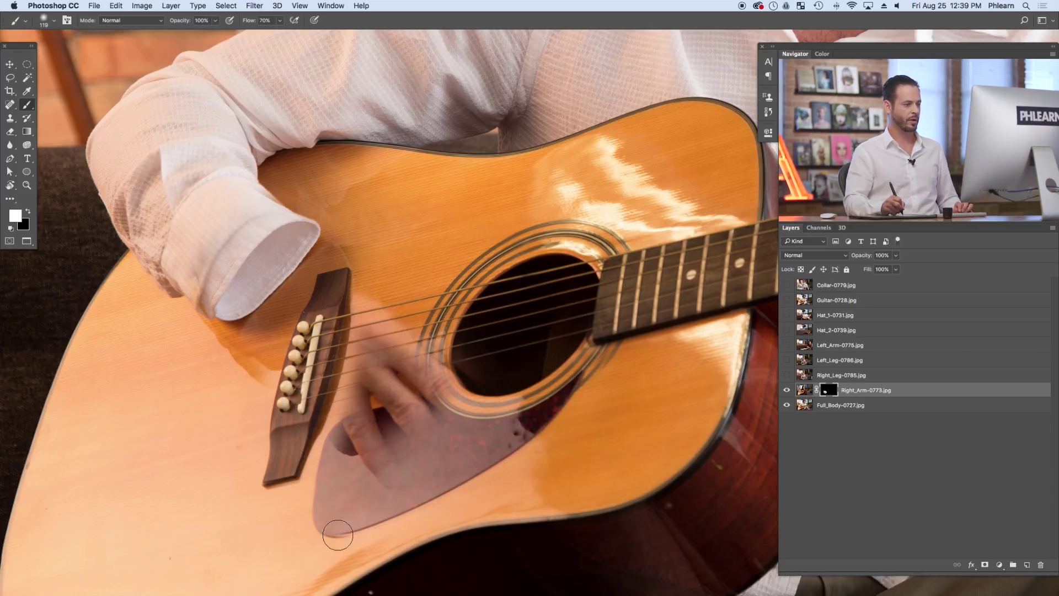
pyautogui.moveTo(365, 487); pyautogui.dragTo(380, 479)
pyautogui.rightClick(441, 415)
pyautogui.click(386, 414)
pyautogui.moveTo(416, 400)
pyautogui.mouseDown()
pyautogui.moveTo(462, 368)
pyautogui.moveTo(398, 403)
pyautogui.moveTo(340, 408)
pyautogui.moveTo(330, 392)
pyautogui.moveTo(347, 335)
pyautogui.moveTo(302, 331)
pyautogui.moveTo(242, 393)
pyautogui.mouseUp()
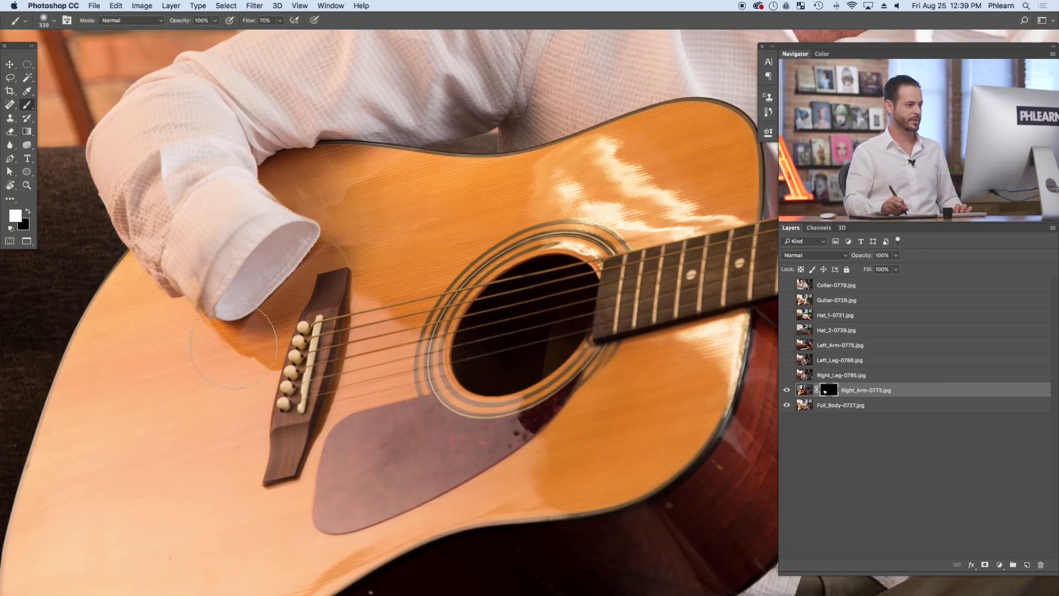
# - Paint more of the Right_Arm layer in around the sound hole and neck joint with soft brushes, and compare with the layer hidden
pyautogui.moveTo(338, 470)
pyautogui.mouseDown()
pyautogui.moveTo(491, 380)
pyautogui.moveTo(529, 386)
pyautogui.moveTo(579, 353)
pyautogui.moveTo(618, 355)
pyautogui.moveTo(604, 351)
pyautogui.mouseUp()
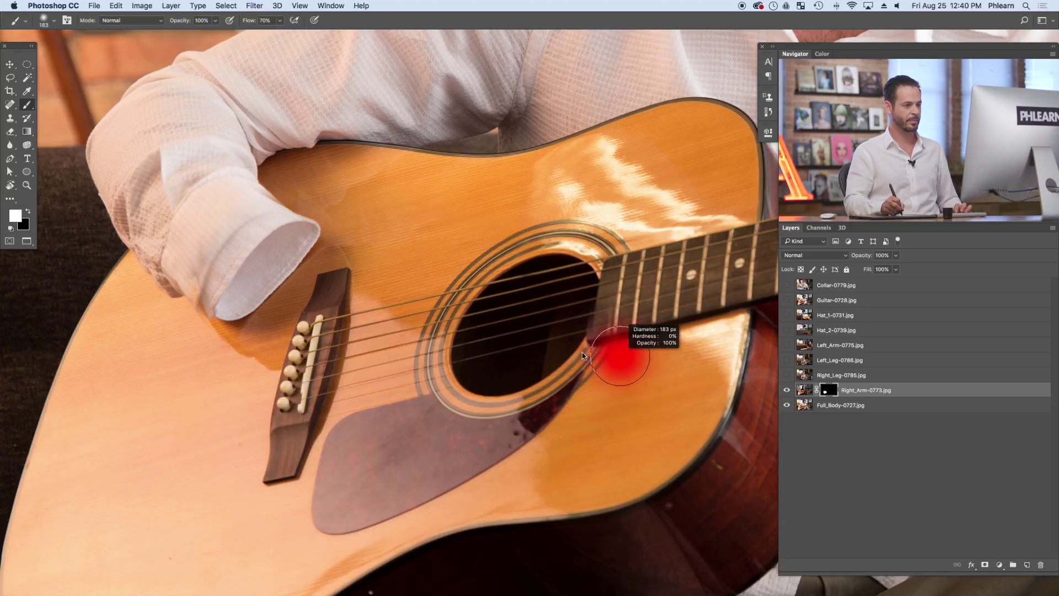
pyautogui.rightClick(604, 351)
pyautogui.click(538, 333)
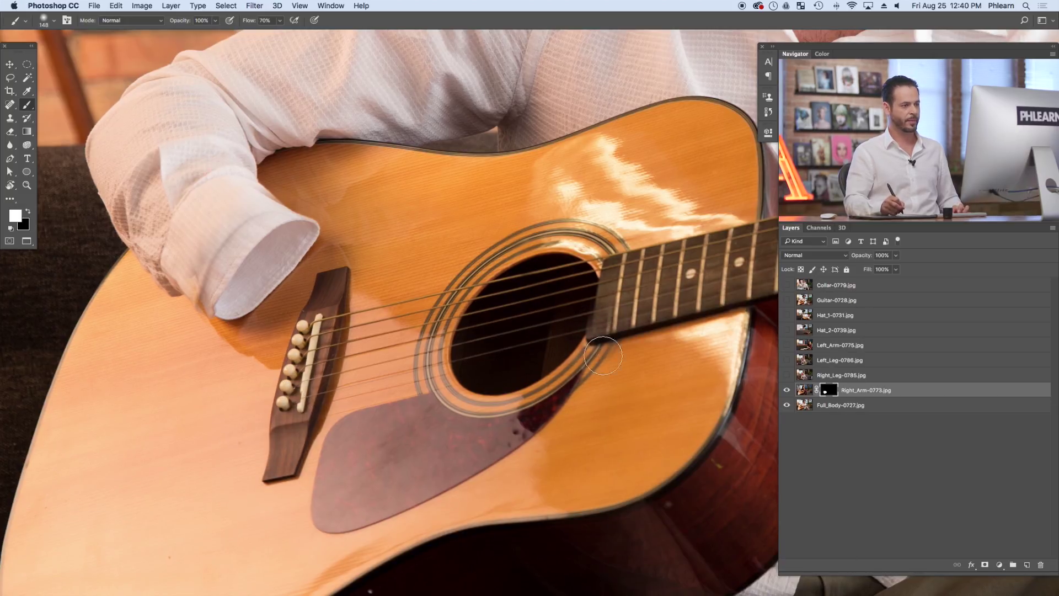
pyautogui.moveTo(557, 347)
pyautogui.mouseDown()
pyautogui.moveTo(579, 347)
pyautogui.moveTo(596, 259)
pyautogui.moveTo(583, 281)
pyautogui.moveTo(560, 232)
pyautogui.moveTo(519, 244)
pyautogui.mouseUp()
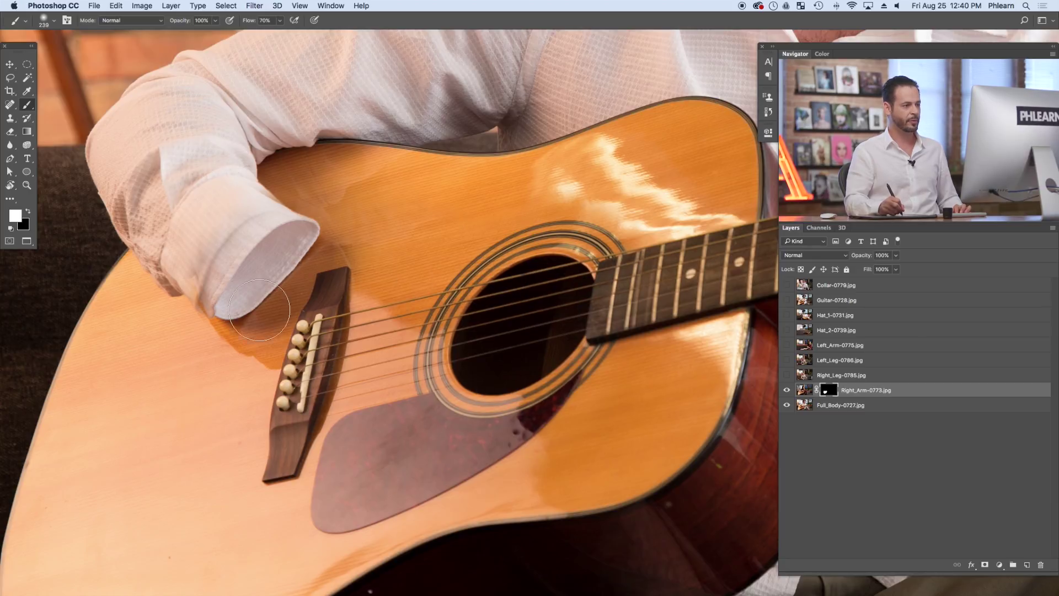
pyautogui.moveTo(556, 394); pyautogui.dragTo(528, 392)
pyautogui.click(786, 392)
pyautogui.click(786, 392)
pyautogui.click(786, 393)
pyautogui.click(786, 392)
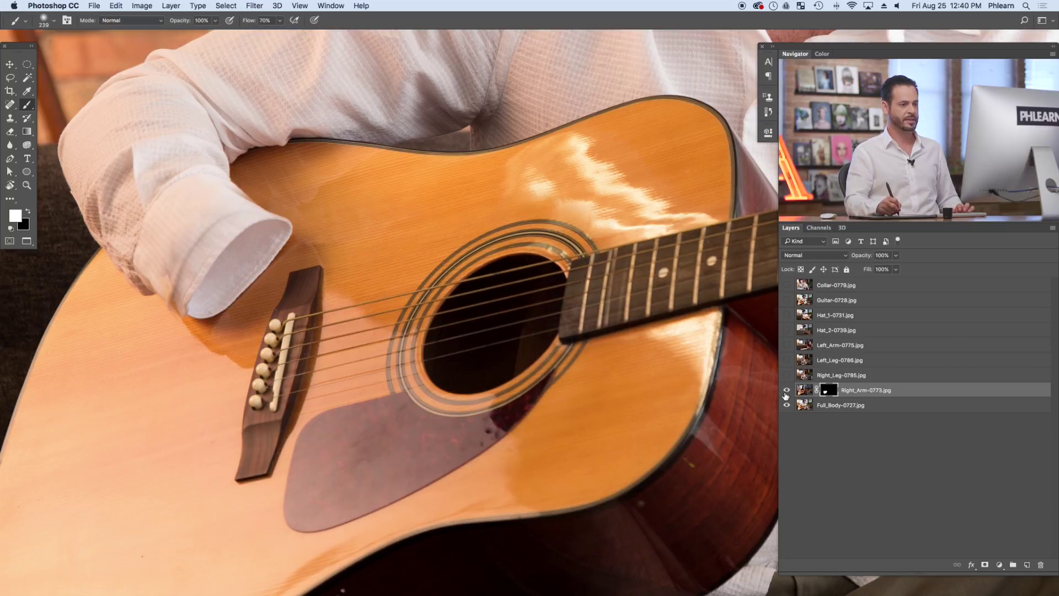
pyautogui.press('super+minus')
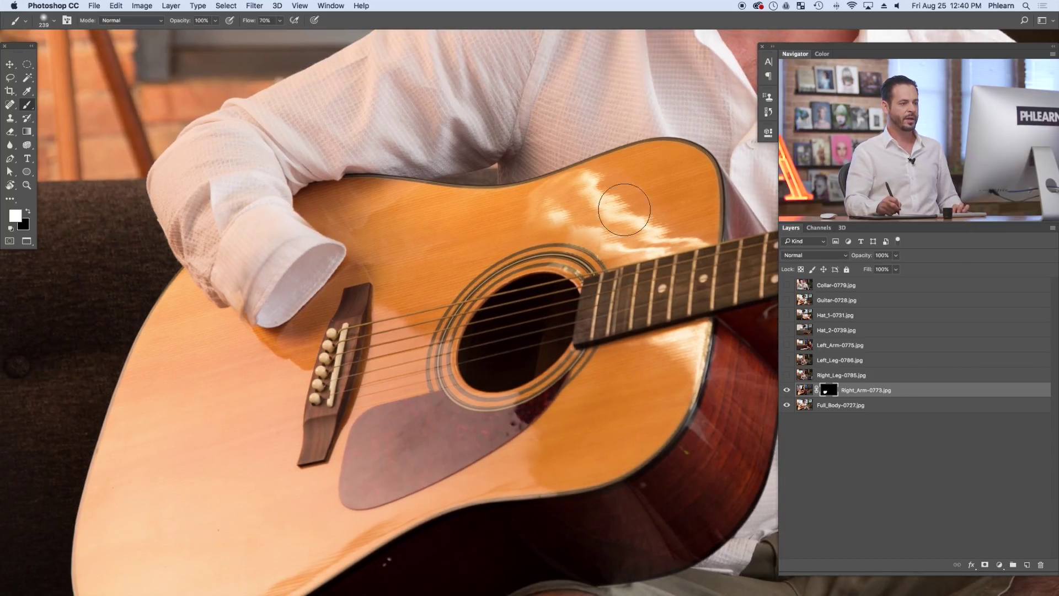
# - Select the cuff and sound hole area on the Right_Arm image and stretch it to 101.53% width with -0.53 vertical skew
pyautogui.moveTo(27, 64); pyautogui.dragTo(66, 64)
pyautogui.moveTo(171, 180); pyautogui.dragTo(686, 539)
pyautogui.click(804, 390)
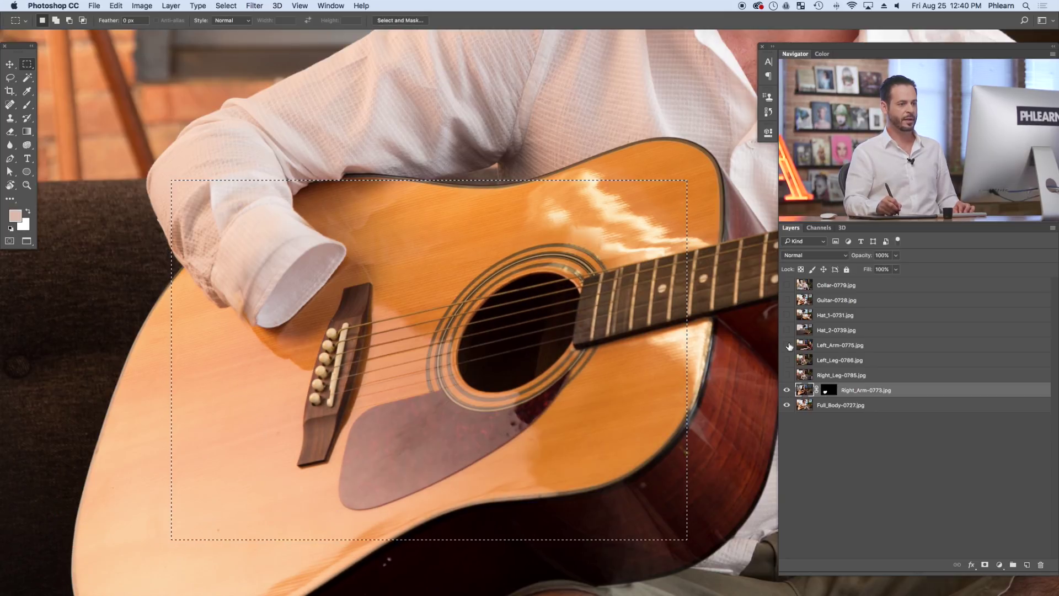
pyautogui.hscroll(2, 571, 322)
pyautogui.press('super+t')
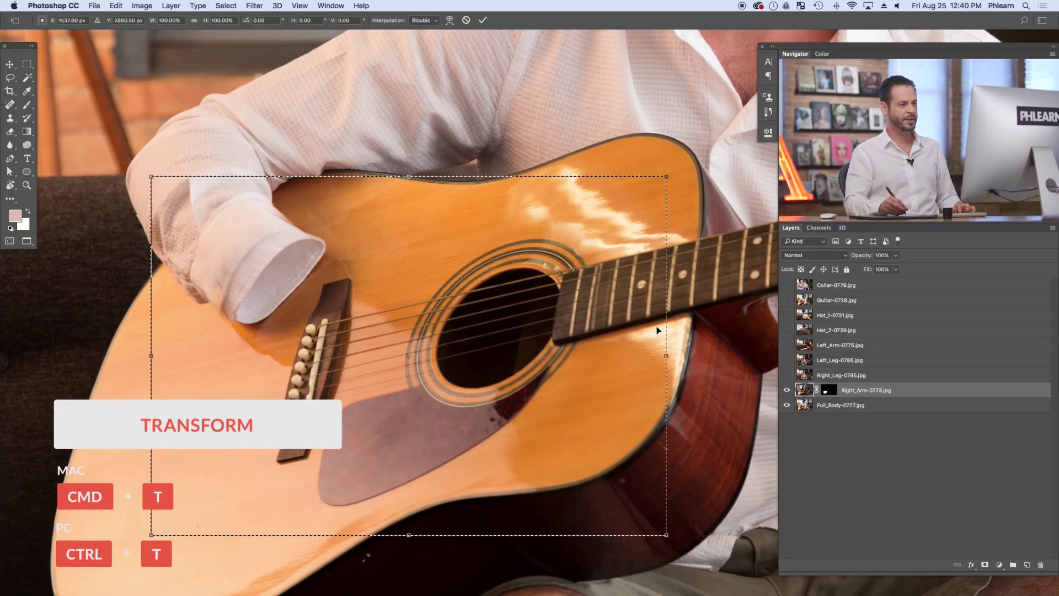
pyautogui.hscroll(2, 587, 316)
pyautogui.scroll(3, 587, 315)
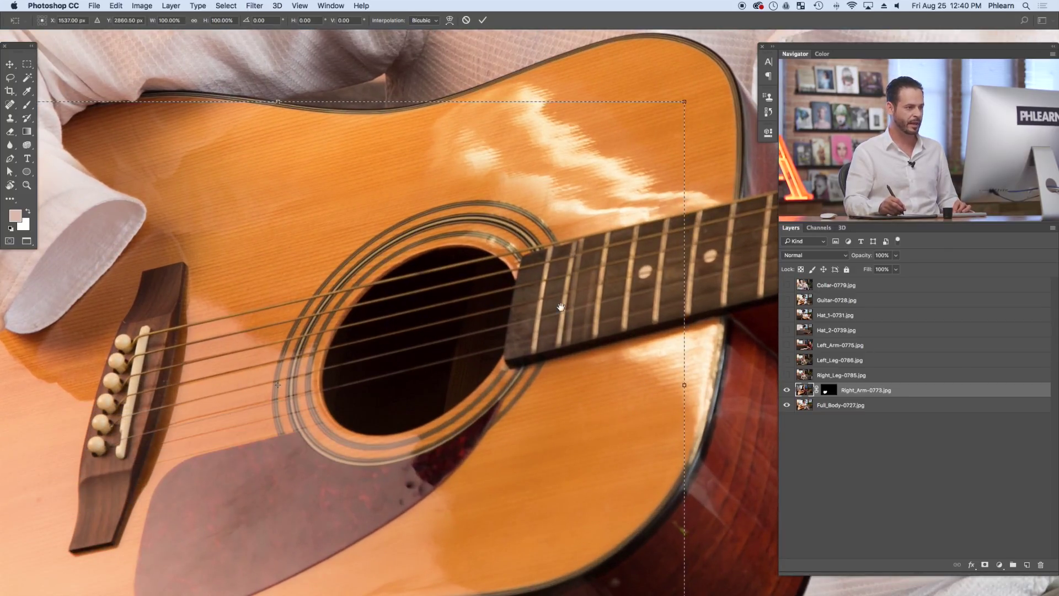
pyautogui.scroll(-3, 586, 310)
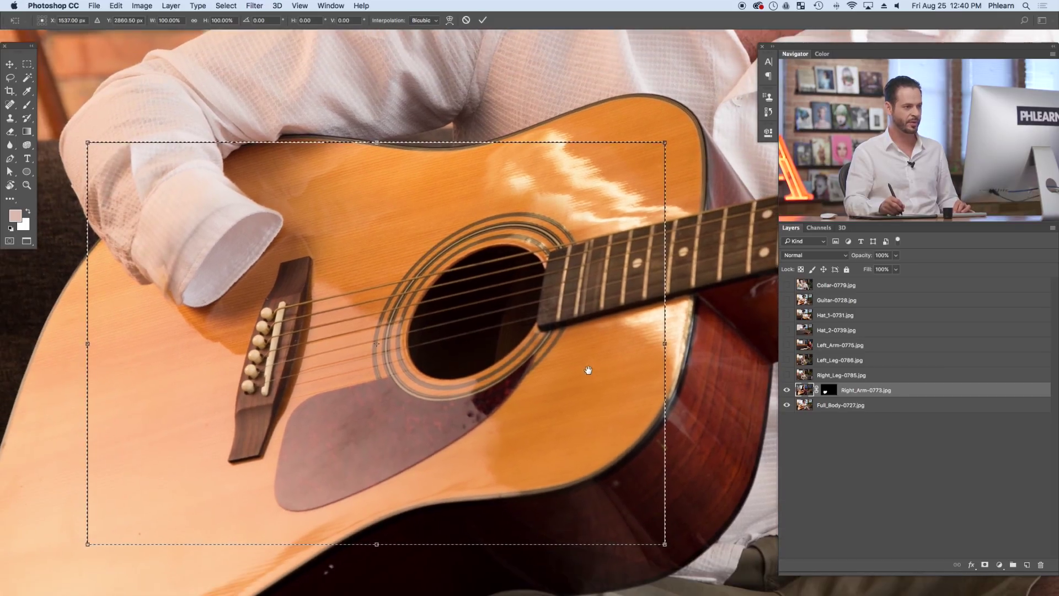
pyautogui.moveTo(665, 343)
pyautogui.mouseDown()
pyautogui.moveTo(629, 405)
pyautogui.moveTo(529, 446)
pyautogui.moveTo(574, 287)
pyautogui.moveTo(651, 386)
pyautogui.moveTo(538, 370)
pyautogui.moveTo(672, 342)
pyautogui.mouseUp()
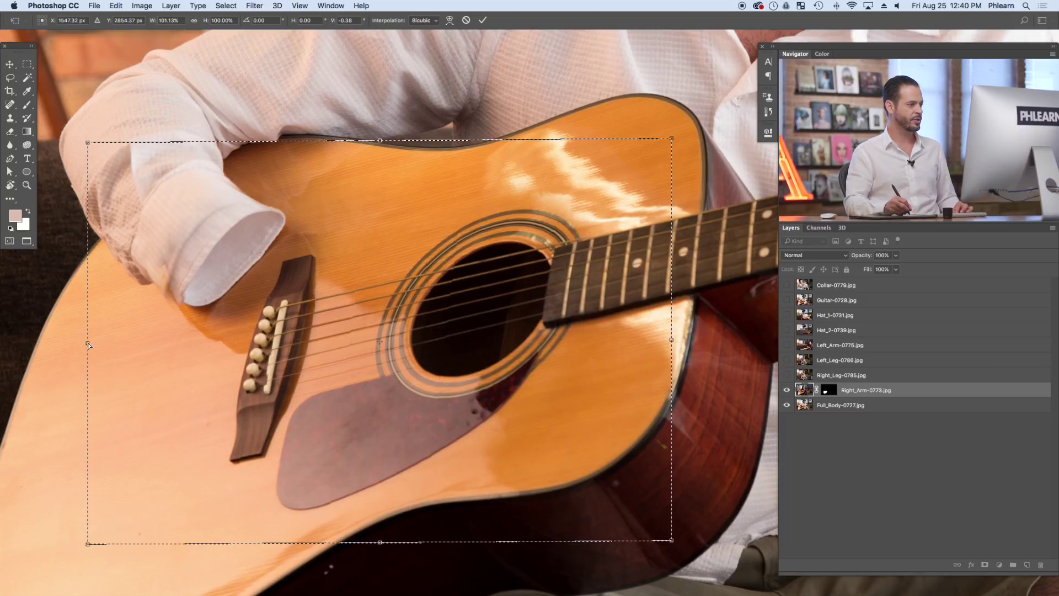
pyautogui.moveTo(87, 346); pyautogui.dragTo(86, 346)
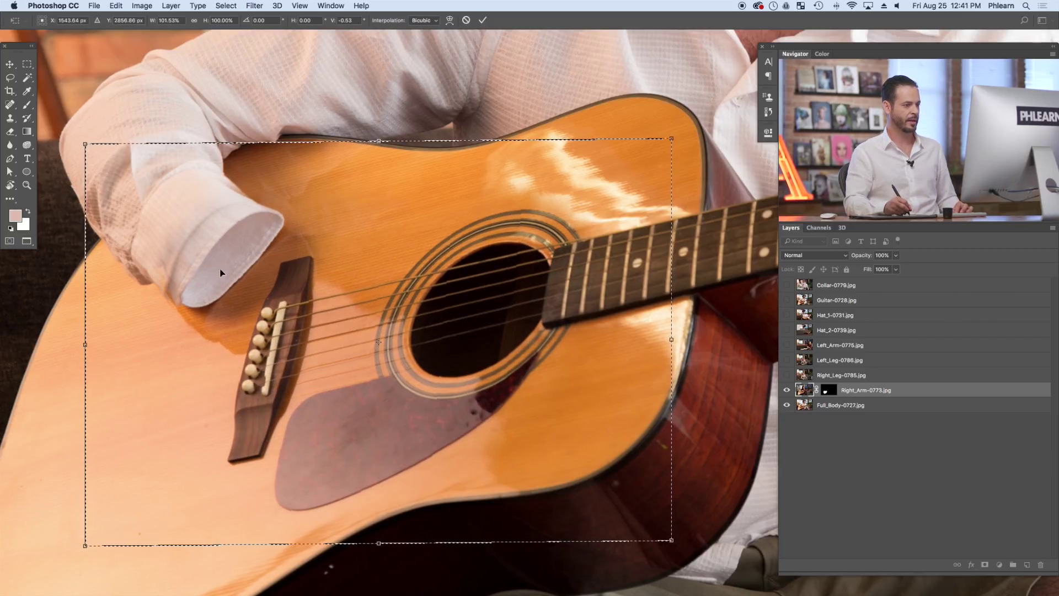
pyautogui.press('Return')
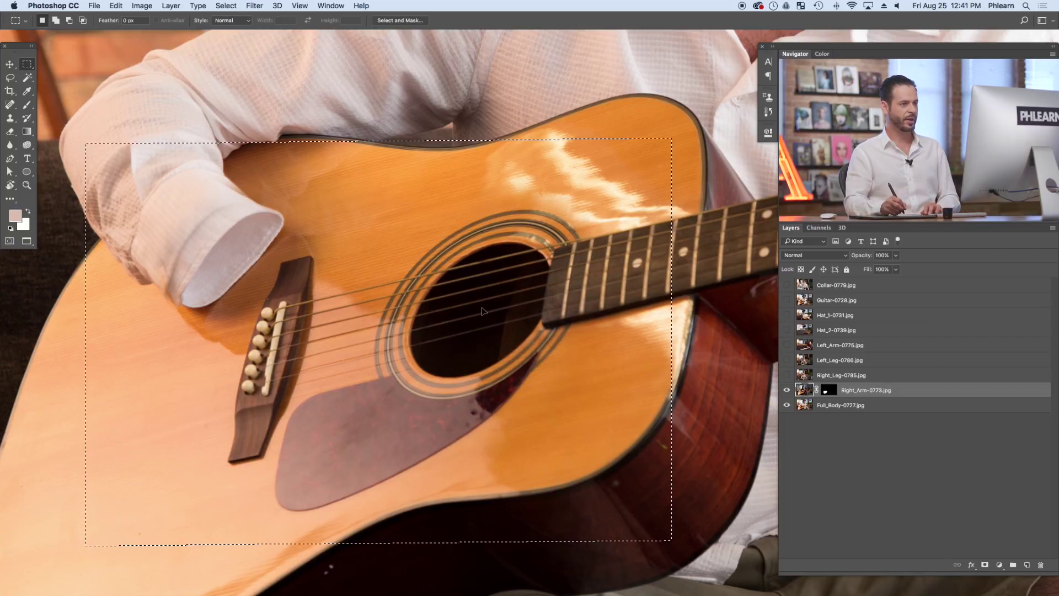
# - Compare the realigned guitar with the base photo and refine the Right_Arm mask at the cuff with a 75 px brush at 27% hardness
pyautogui.click(786, 390)
pyautogui.click(787, 390)
pyautogui.click(787, 390)
pyautogui.click(787, 390)
pyautogui.press('b')
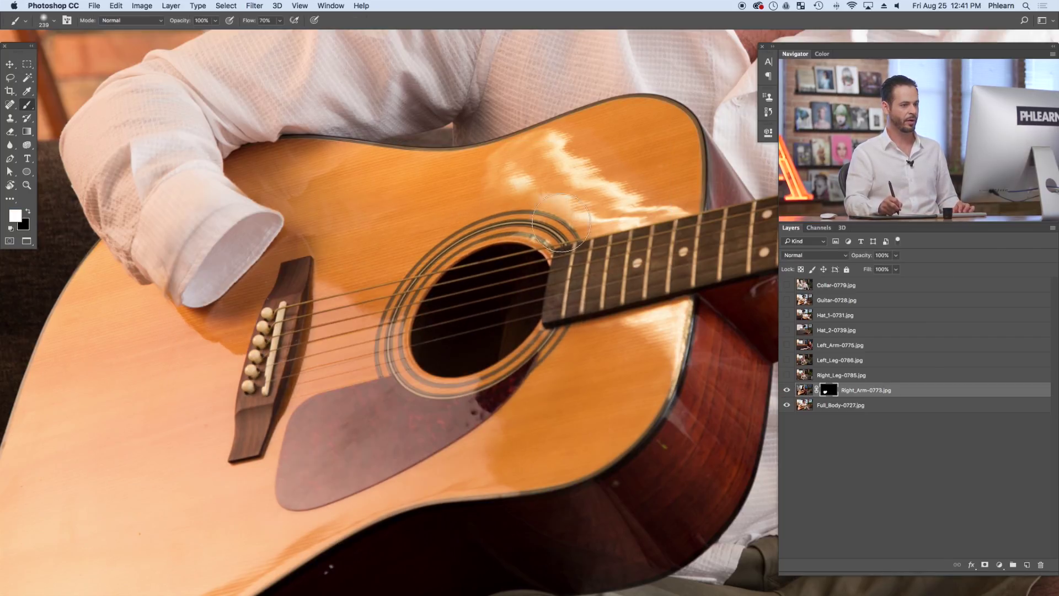
pyautogui.rightClick(535, 201)
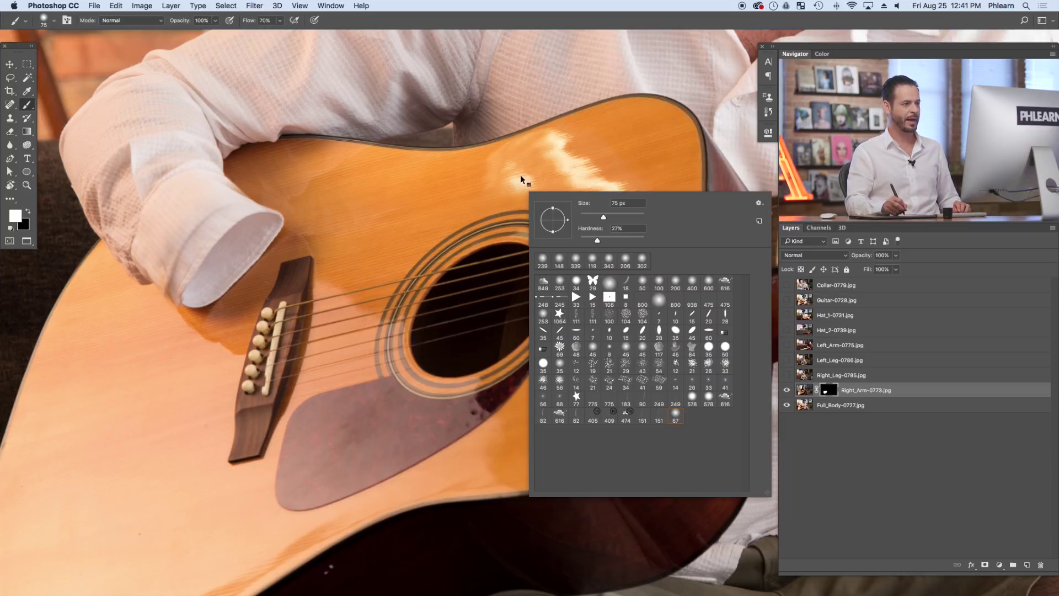
pyautogui.press('Escape')
pyautogui.press('x')
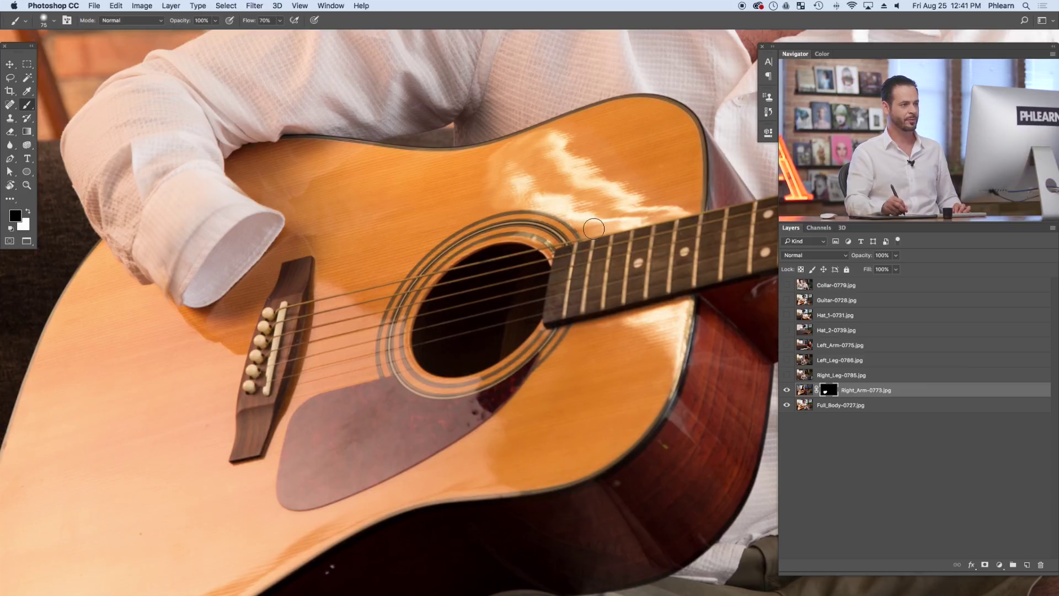
pyautogui.hscroll(-5, 560, 210)
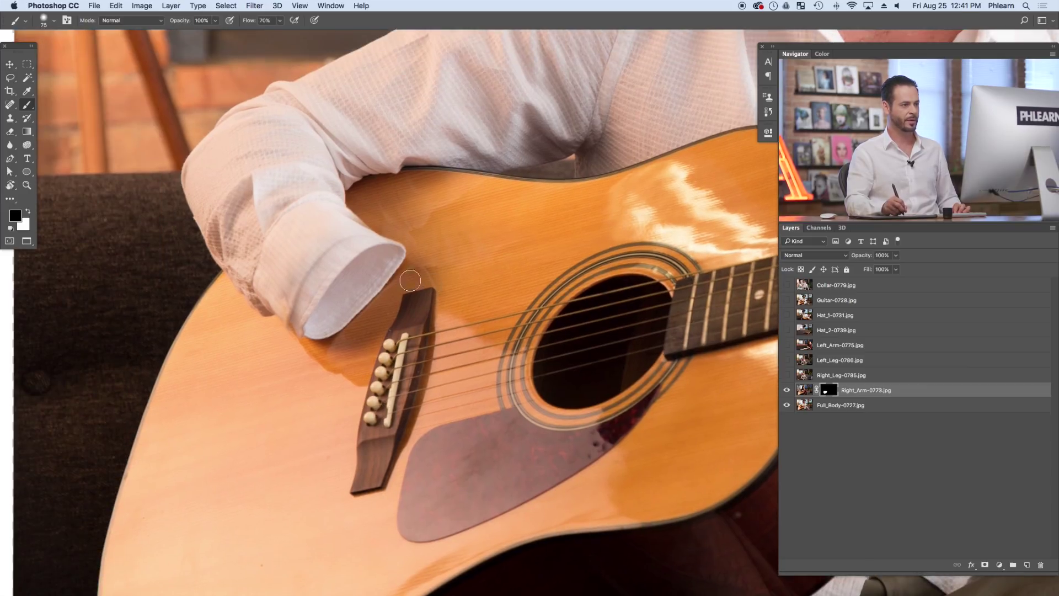
pyautogui.press('x')
pyautogui.moveTo(359, 277); pyautogui.dragTo(343, 284)
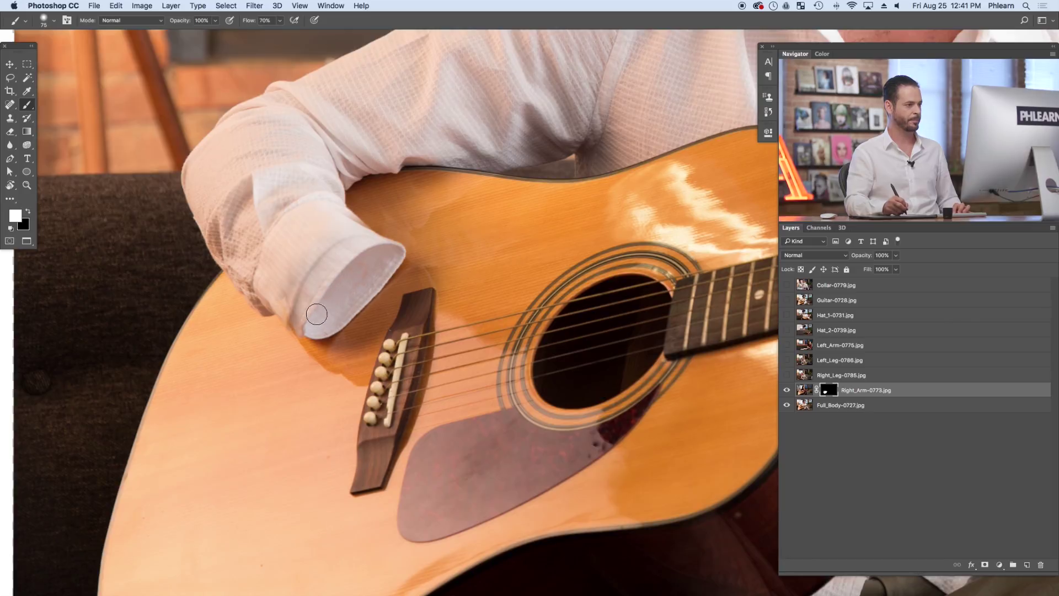
pyautogui.press('x')
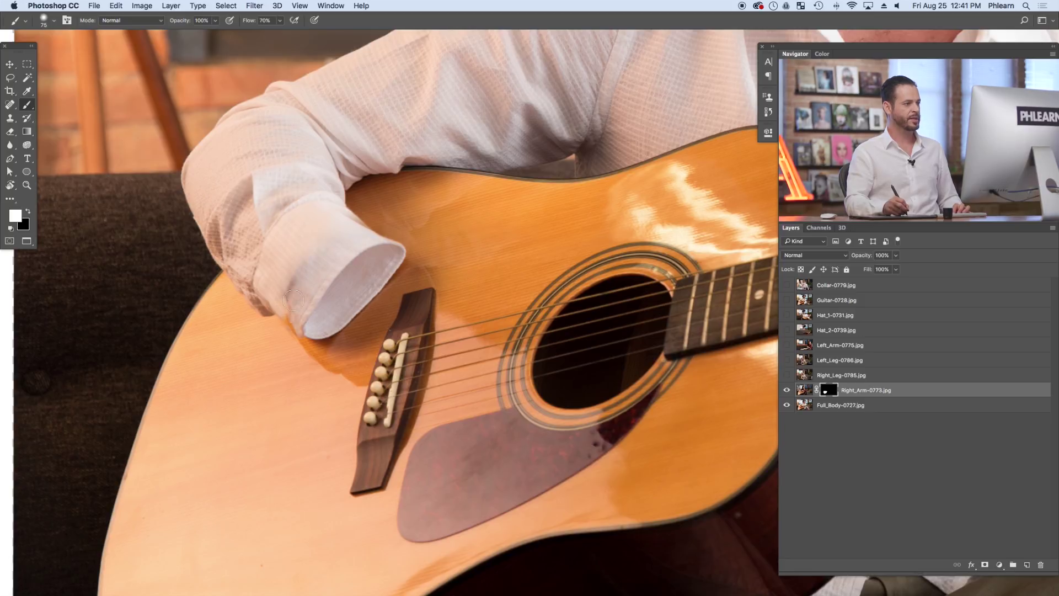
# - Toggle the Right_Arm layer's visibility to compare the empty cuff with the original wrist and sleeve
pyautogui.click(787, 390)
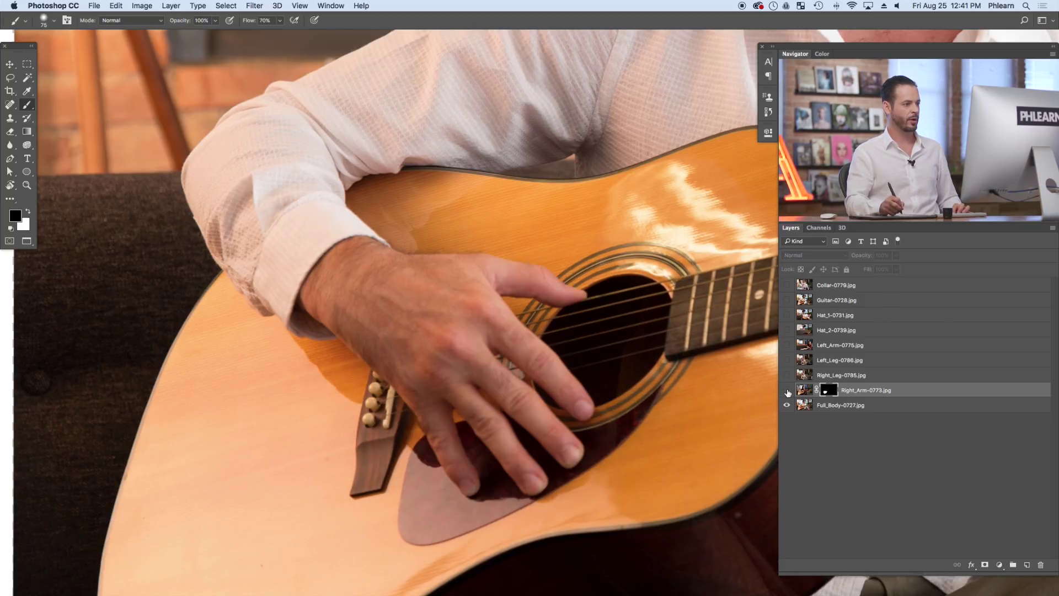
pyautogui.moveTo(372, 339); pyautogui.dragTo(416, 344)
pyautogui.click(787, 390)
pyautogui.click(787, 391)
pyautogui.click(787, 391)
pyautogui.click(787, 391)
pyautogui.click(787, 390)
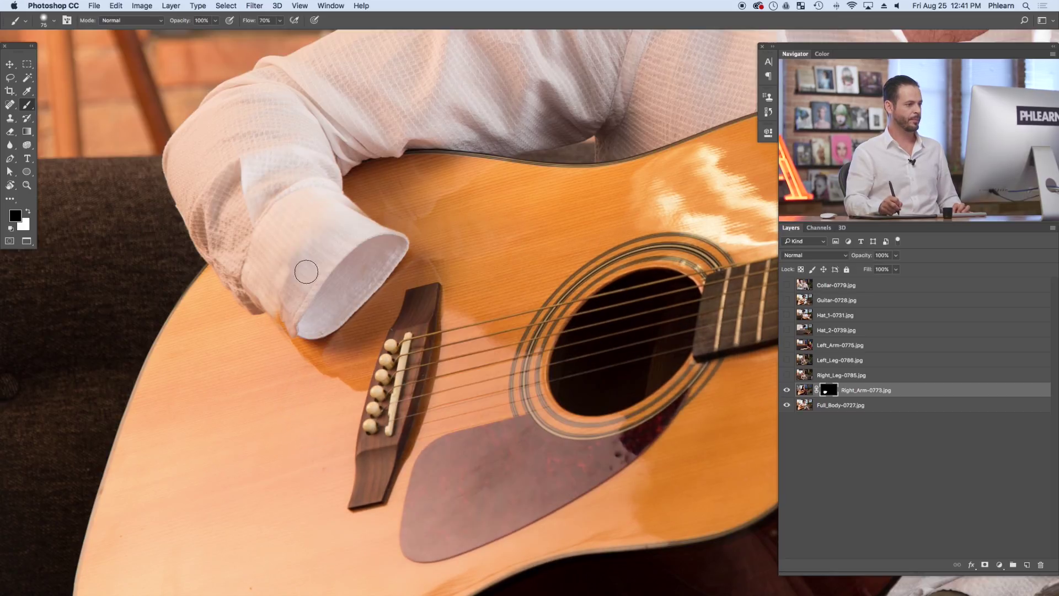
pyautogui.click(787, 391)
pyautogui.click(787, 391)
pyautogui.click(787, 390)
pyautogui.click(787, 390)
# - Refine the mask along the cuff's upper edge with a 24 px brush, checking it against the base photo
pyautogui.scroll(5, 454, 272)
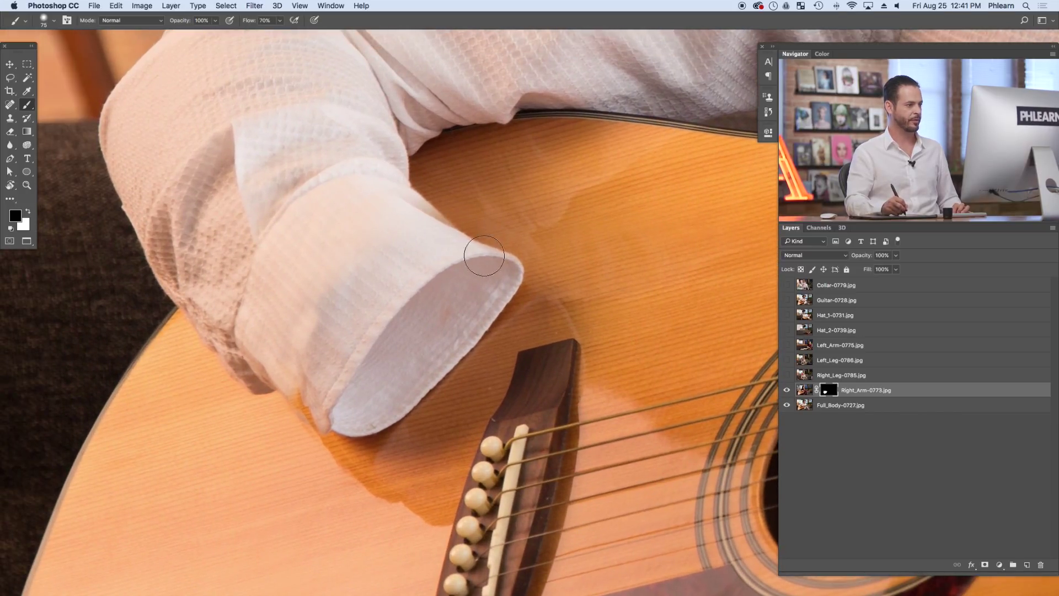
pyautogui.scroll(2, 432, 335)
pyautogui.moveTo(425, 193)
pyautogui.mouseDown()
pyautogui.moveTo(403, 169)
pyautogui.moveTo(431, 184)
pyautogui.moveTo(425, 176)
pyautogui.mouseUp()
pyautogui.press('x')
pyautogui.press('x')
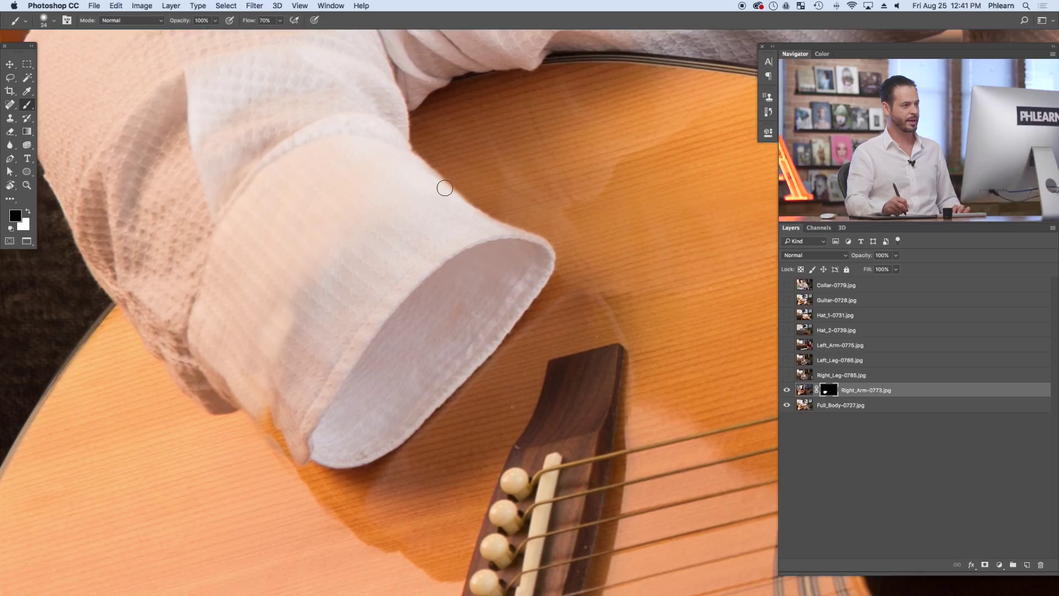
pyautogui.click(786, 390)
pyautogui.click(786, 390)
pyautogui.click(786, 390)
pyautogui.click(786, 390)
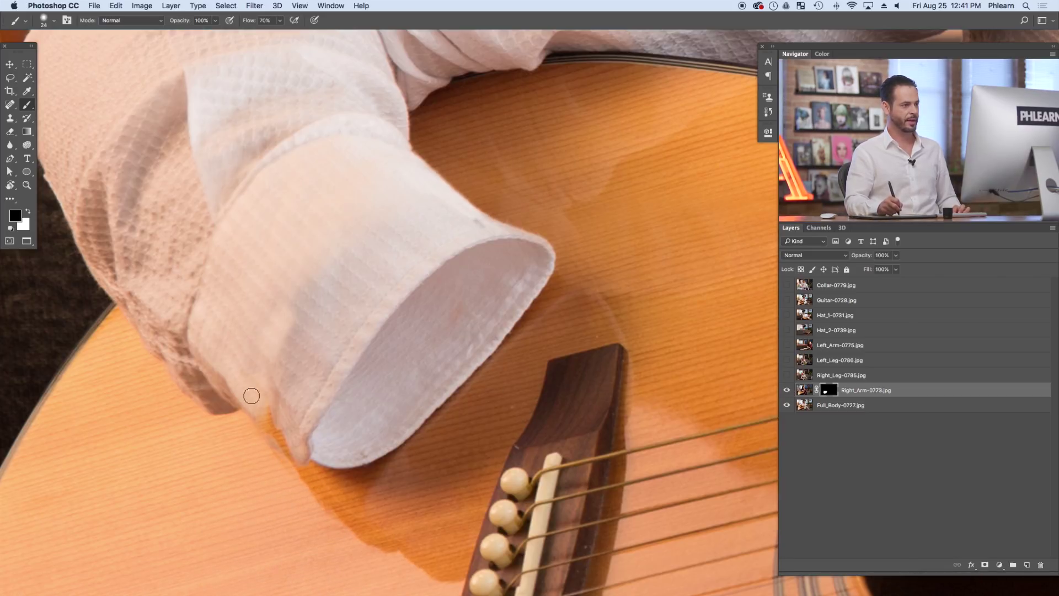
# - Refine the Right_Arm mask along the sleeve and cuff's lower edge over the guitar with 24 px and 72 px brushes
pyautogui.moveTo(281, 430); pyautogui.dragTo(281, 436)
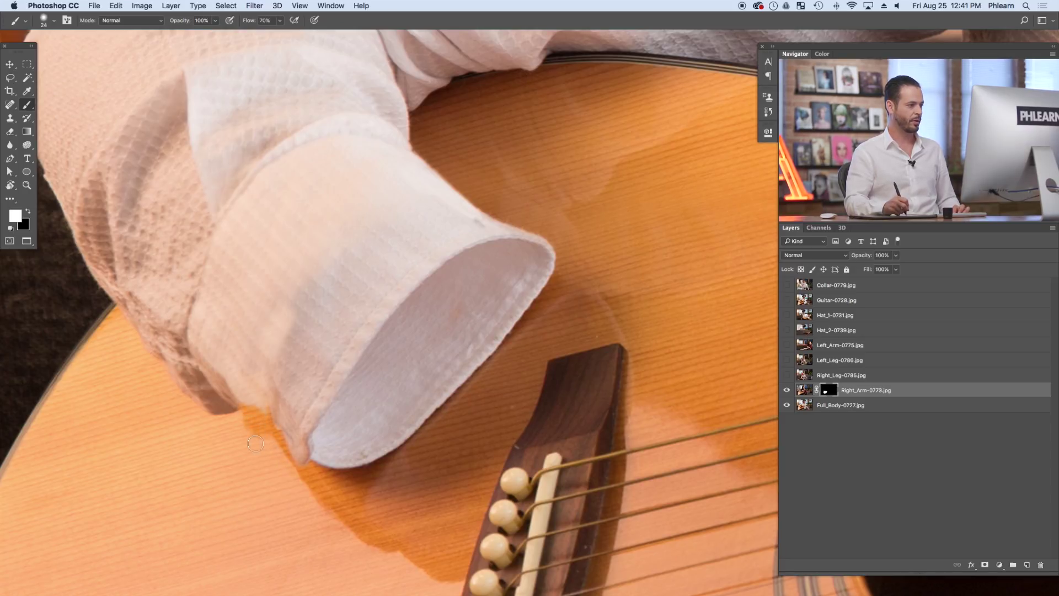
pyautogui.press(']')
pyautogui.press(']')
pyautogui.press(']')
pyautogui.press(']')
pyautogui.press(']')
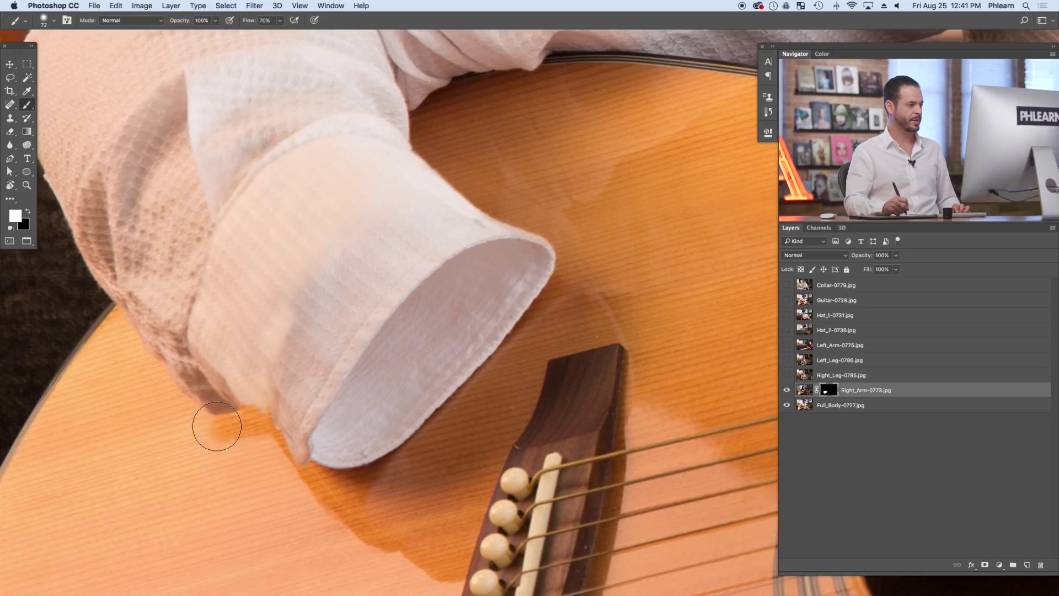
pyautogui.moveTo(185, 412)
pyautogui.mouseDown()
pyautogui.moveTo(167, 424)
pyautogui.moveTo(162, 409)
pyautogui.moveTo(200, 447)
pyautogui.moveTo(157, 412)
pyautogui.moveTo(210, 449)
pyautogui.moveTo(195, 454)
pyautogui.moveTo(215, 441)
pyautogui.mouseUp()
pyautogui.press('x')
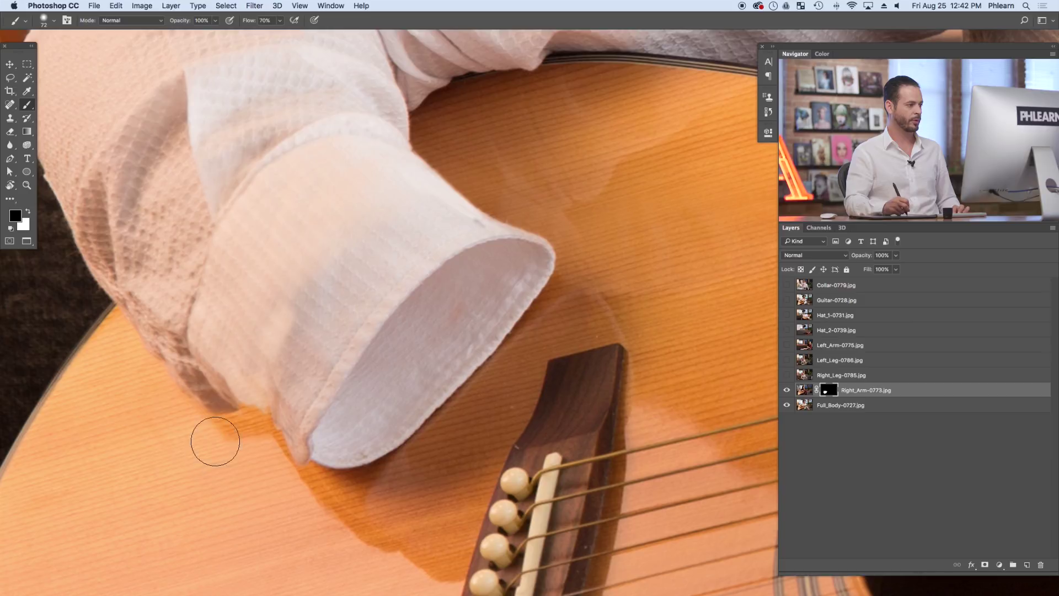
# - Touch up the Right_Arm mask in the notch where the sleeve meets the cuff with a 30 px brush
pyautogui.press('[')
pyautogui.press('[')
pyautogui.press('[')
pyautogui.press('[')
pyautogui.press('[')
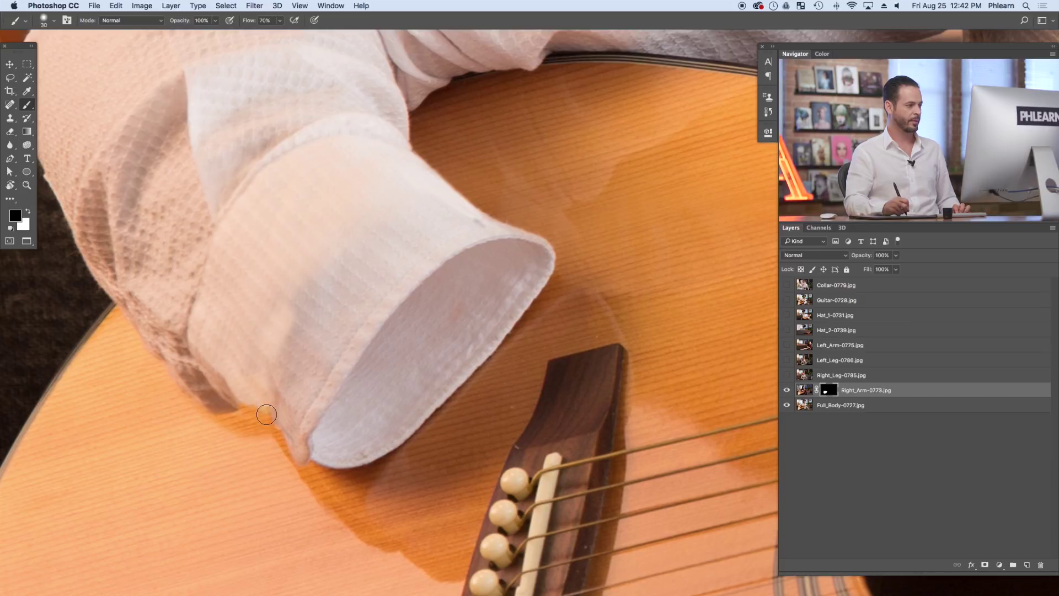
pyautogui.press('x')
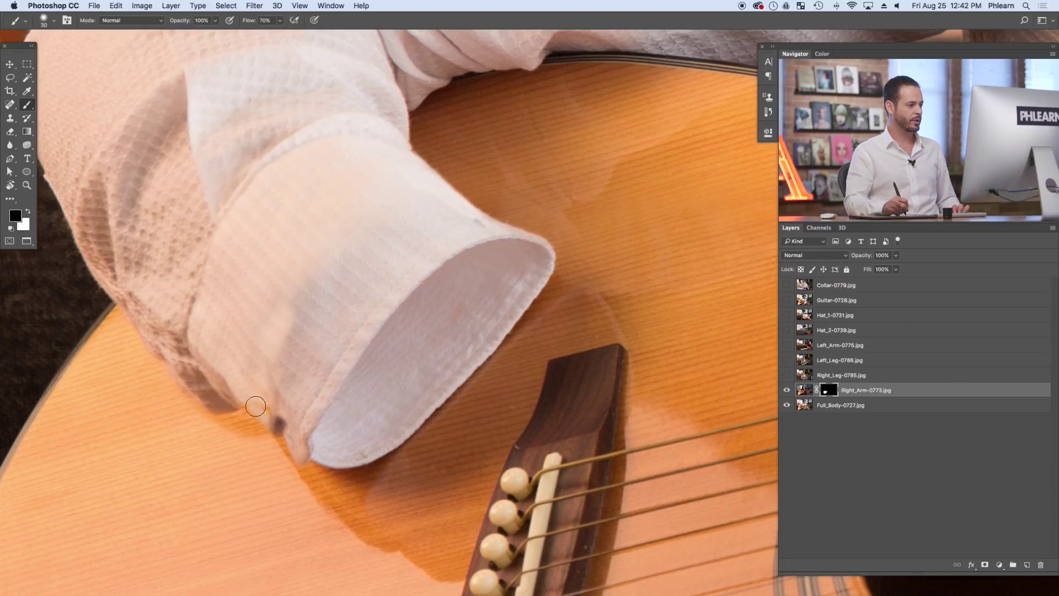
pyautogui.press('x')
pyautogui.moveTo(262, 402); pyautogui.dragTo(281, 427)
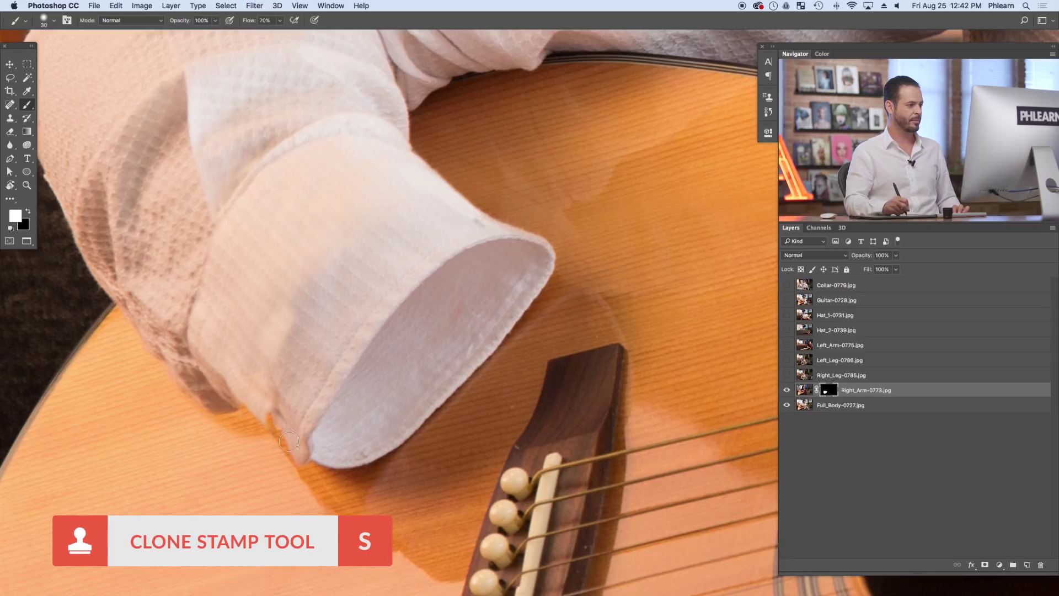
# - Blend the Right_Arm mask across the cuff fabric by alternately revealing and hiding parts with the brush
pyautogui.moveTo(289, 428); pyautogui.dragTo(354, 402)
pyautogui.moveTo(373, 326)
pyautogui.mouseDown()
pyautogui.moveTo(360, 309)
pyautogui.moveTo(395, 325)
pyautogui.moveTo(376, 304)
pyautogui.moveTo(387, 338)
pyautogui.moveTo(351, 308)
pyautogui.moveTo(348, 319)
pyautogui.moveTo(362, 290)
pyautogui.moveTo(344, 315)
pyautogui.moveTo(341, 302)
pyautogui.moveTo(366, 262)
pyautogui.moveTo(355, 333)
pyautogui.mouseUp()
pyautogui.press('x')
pyautogui.press('x')
pyautogui.press('x')
pyautogui.moveTo(456, 206); pyautogui.dragTo(356, 326)
pyautogui.press('x')
pyautogui.moveTo(438, 236)
pyautogui.mouseDown()
pyautogui.moveTo(435, 259)
pyautogui.moveTo(449, 253)
pyautogui.moveTo(421, 312)
pyautogui.moveTo(377, 337)
pyautogui.moveTo(442, 260)
pyautogui.moveTo(402, 332)
pyautogui.mouseUp()
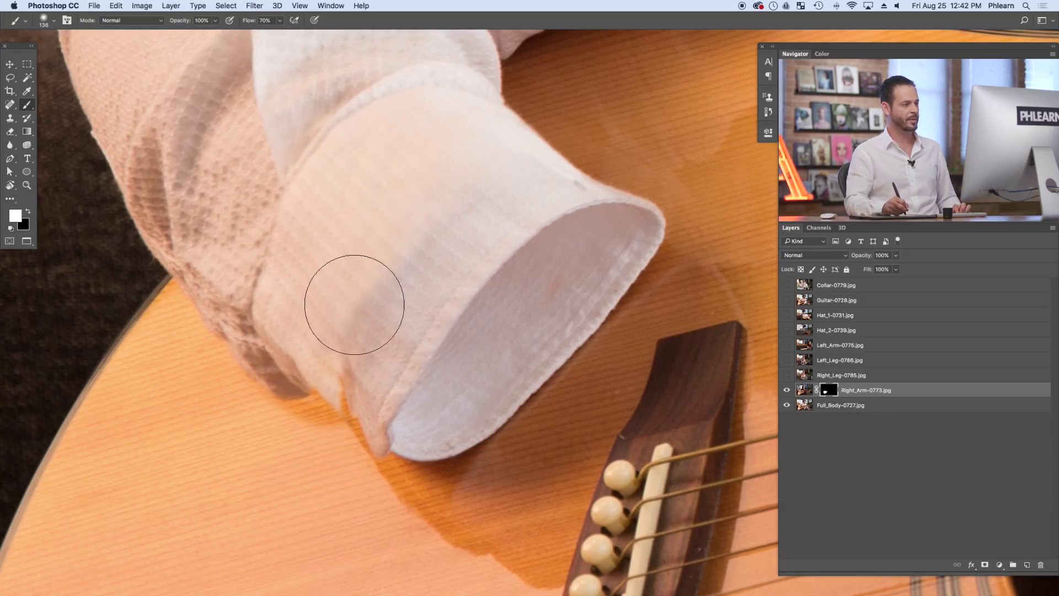
# - Refine the Right_Arm mask around the cuff opening and compare the result with the base photo
pyautogui.press('x')
pyautogui.moveTo(529, 215)
pyautogui.mouseDown()
pyautogui.moveTo(577, 204)
pyautogui.moveTo(579, 186)
pyautogui.moveTo(570, 208)
pyautogui.mouseUp()
pyautogui.press('x')
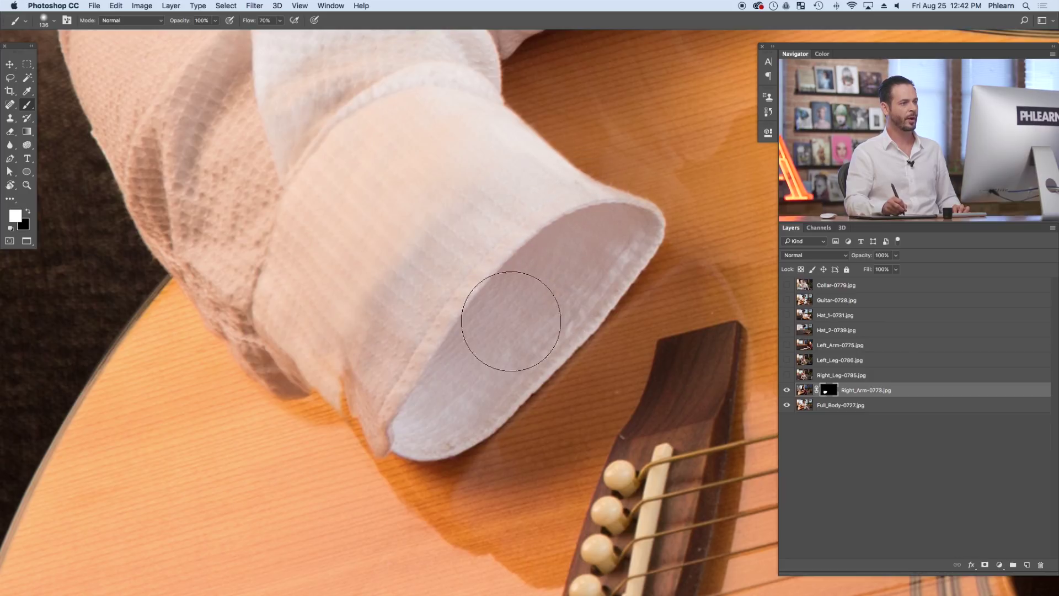
pyautogui.moveTo(506, 365); pyautogui.dragTo(490, 371)
pyautogui.click(787, 390)
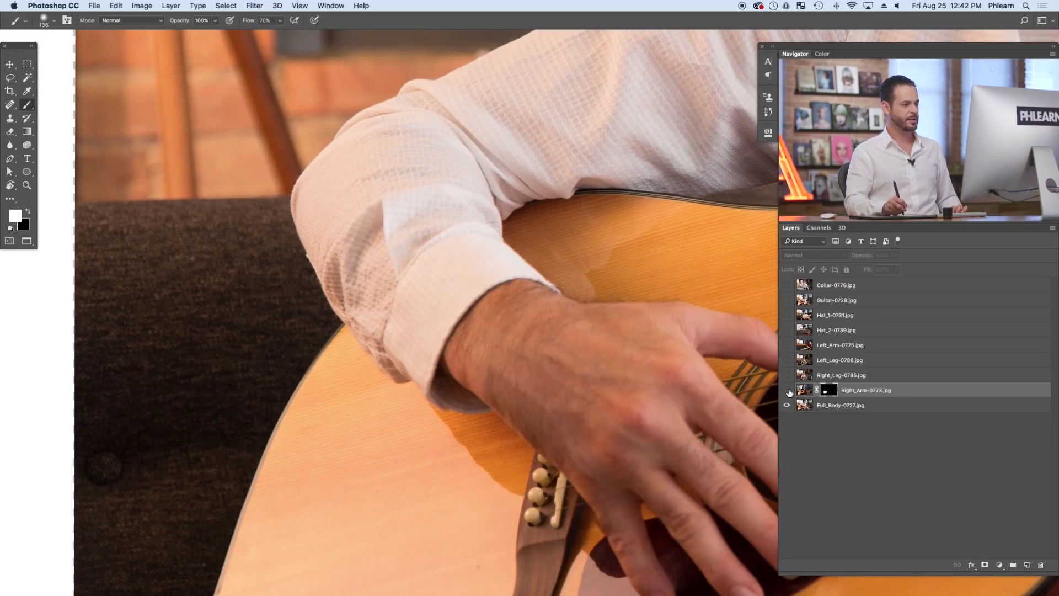
pyautogui.click(787, 390)
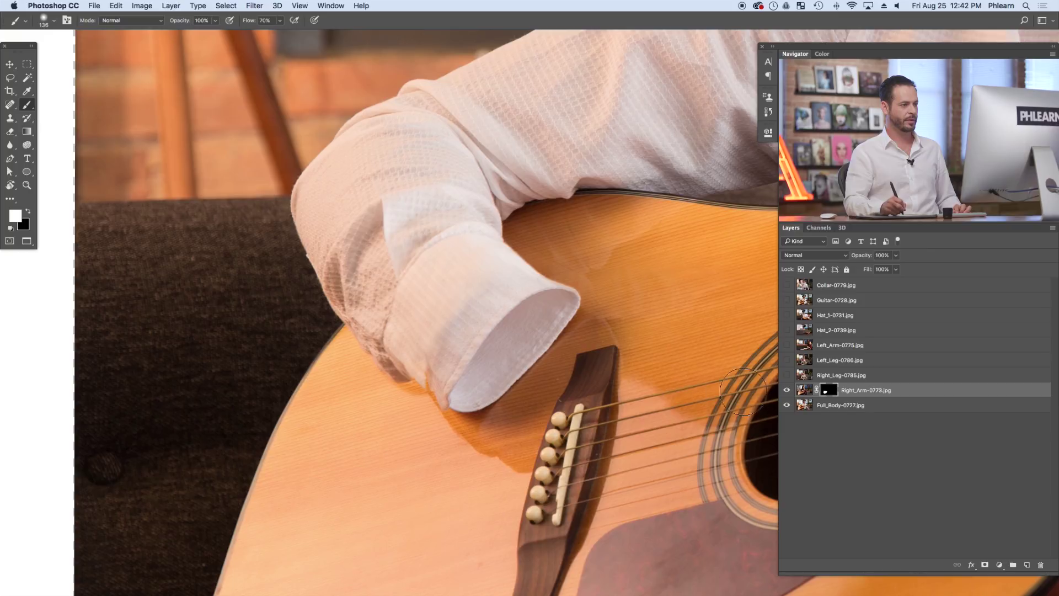
# - Add a Curves adjustment layer clipped to the Right_Arm layer, checking the cuff's brightness against the base photo
pyautogui.click(1000, 563)
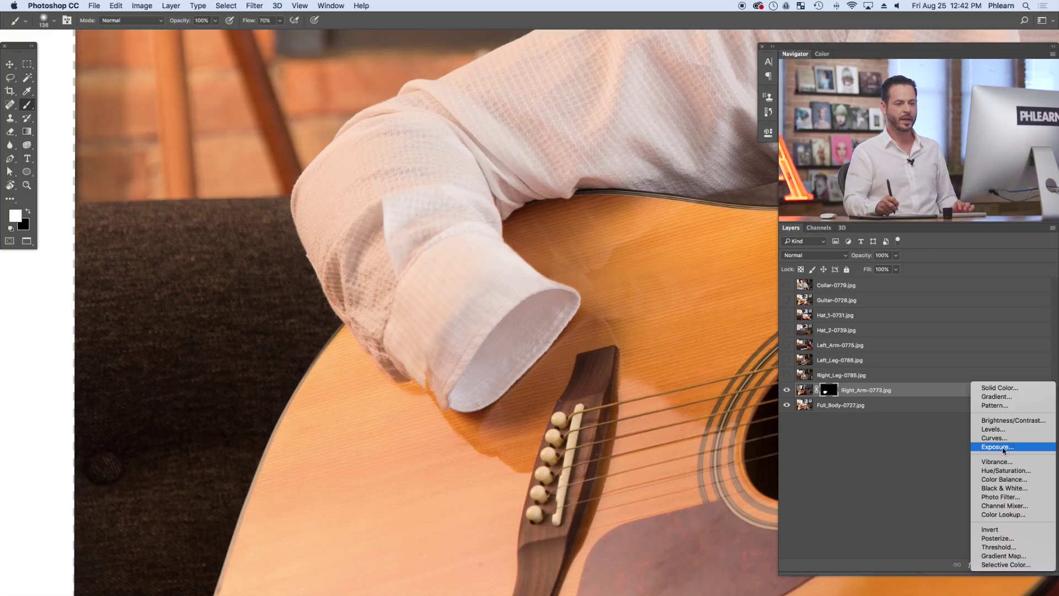
pyautogui.click(969, 433)
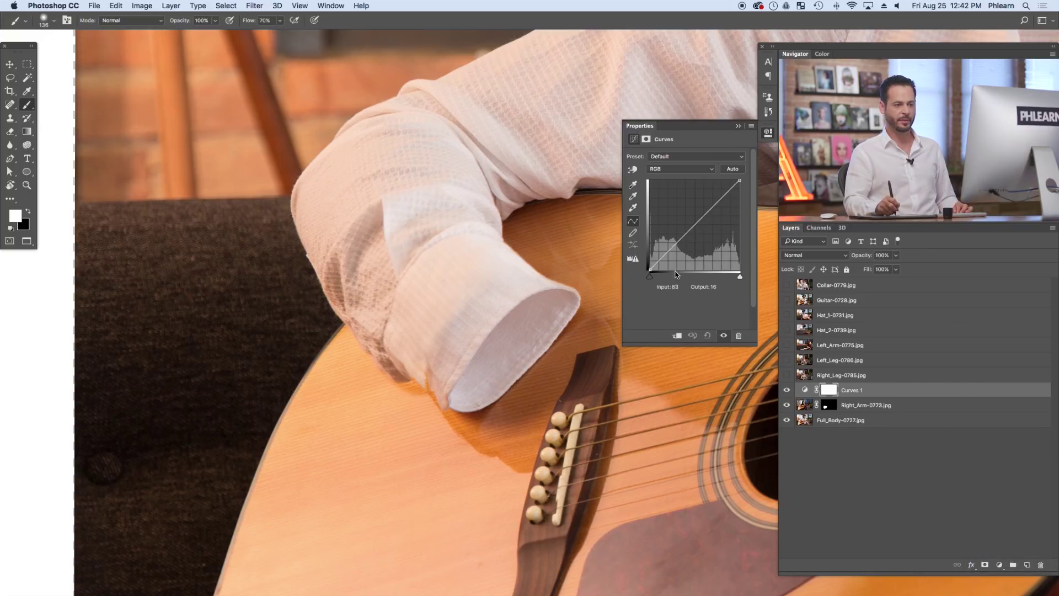
pyautogui.click(787, 406)
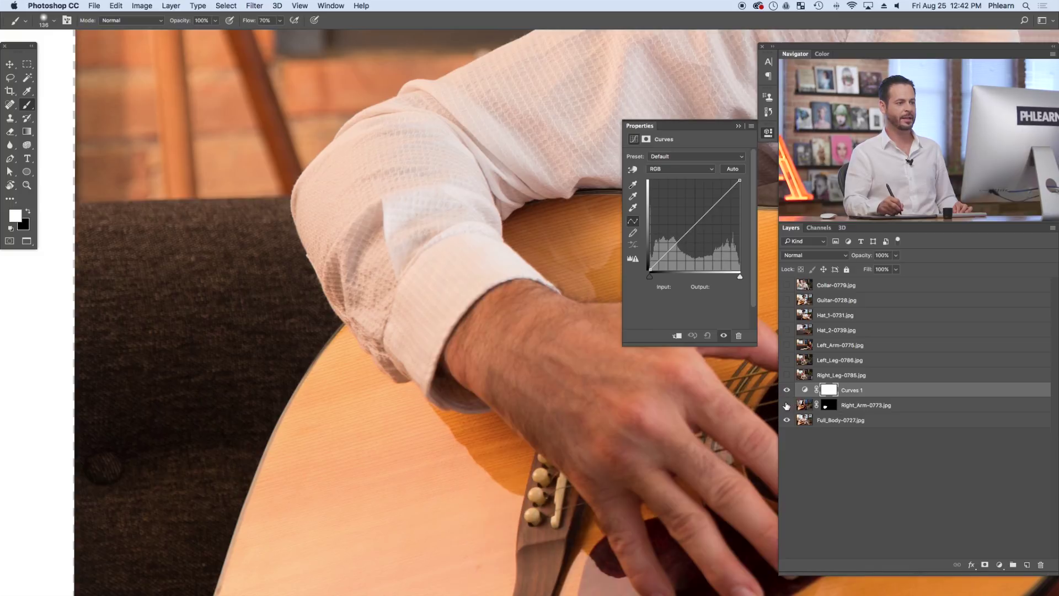
pyautogui.click(787, 405)
pyautogui.click(677, 337)
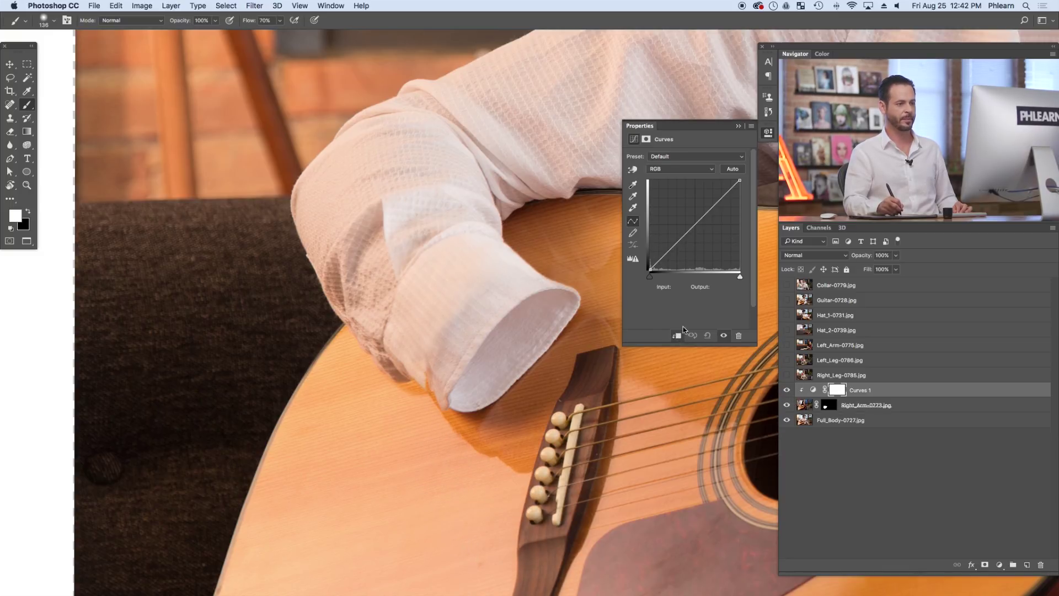
# - Brighten the Curves midtones with a point at input 109, output 142, and compare before and after
pyautogui.moveTo(692, 225); pyautogui.dragTo(689, 220)
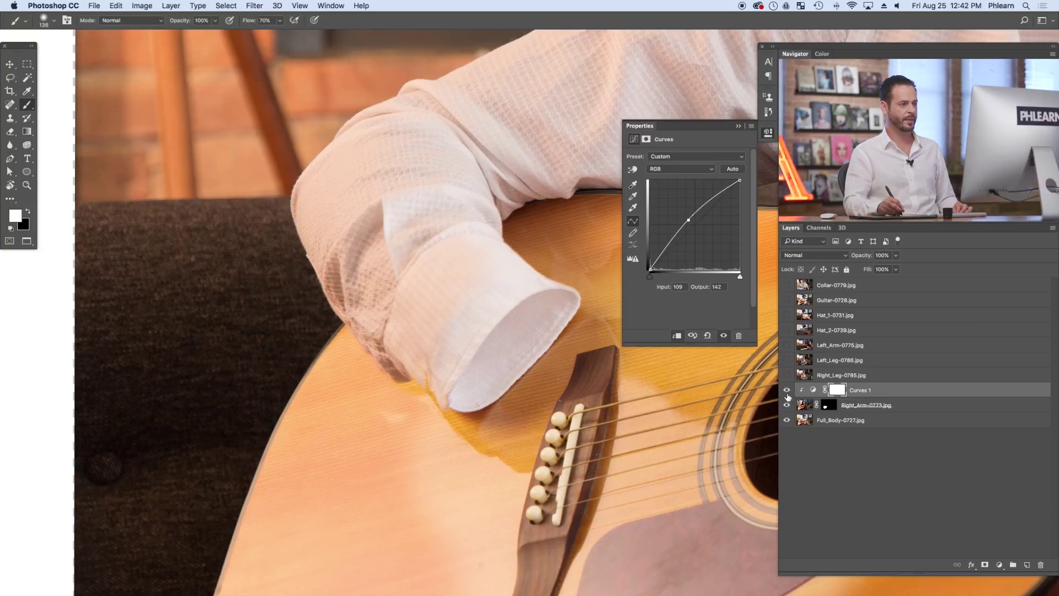
pyautogui.click(787, 390)
pyautogui.click(786, 390)
pyautogui.click(786, 390)
pyautogui.click(787, 390)
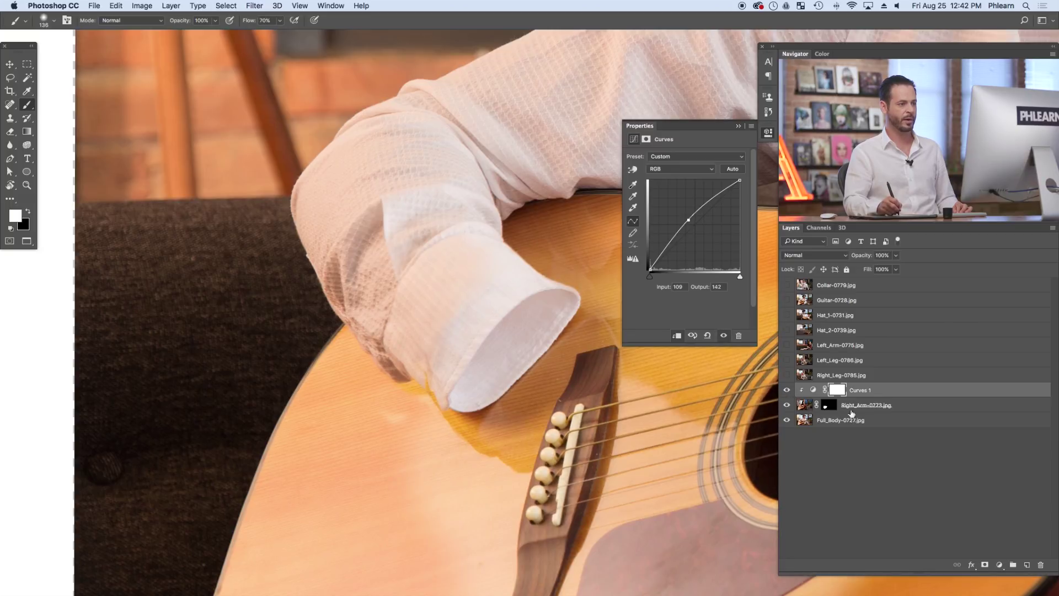
# - Invert the Curves mask to black, paint the brightening onto the cuff in white, and compare before and after
pyautogui.press('super+i')
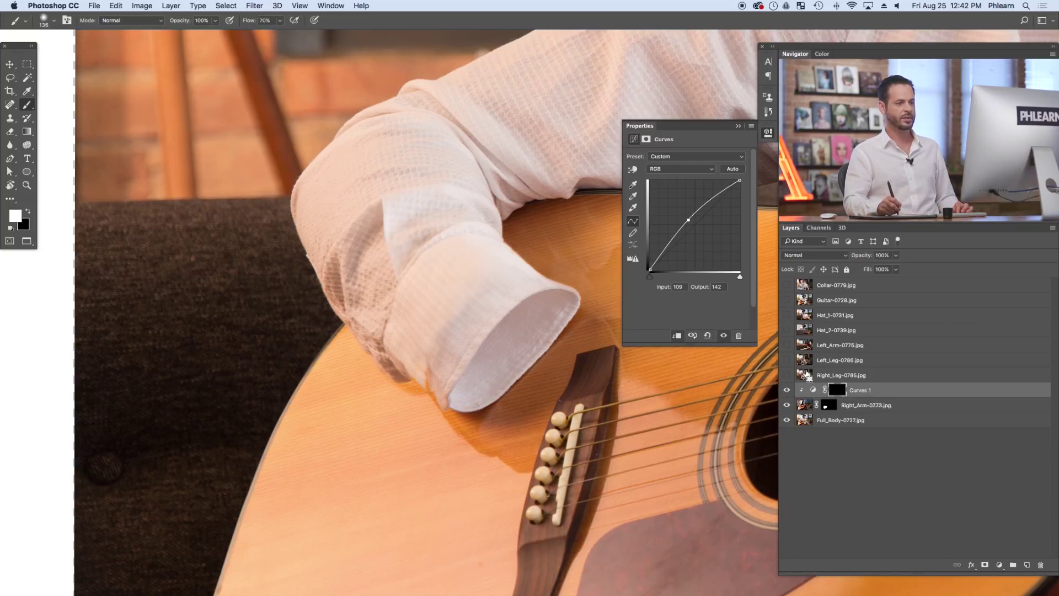
pyautogui.moveTo(485, 328); pyautogui.dragTo(490, 325)
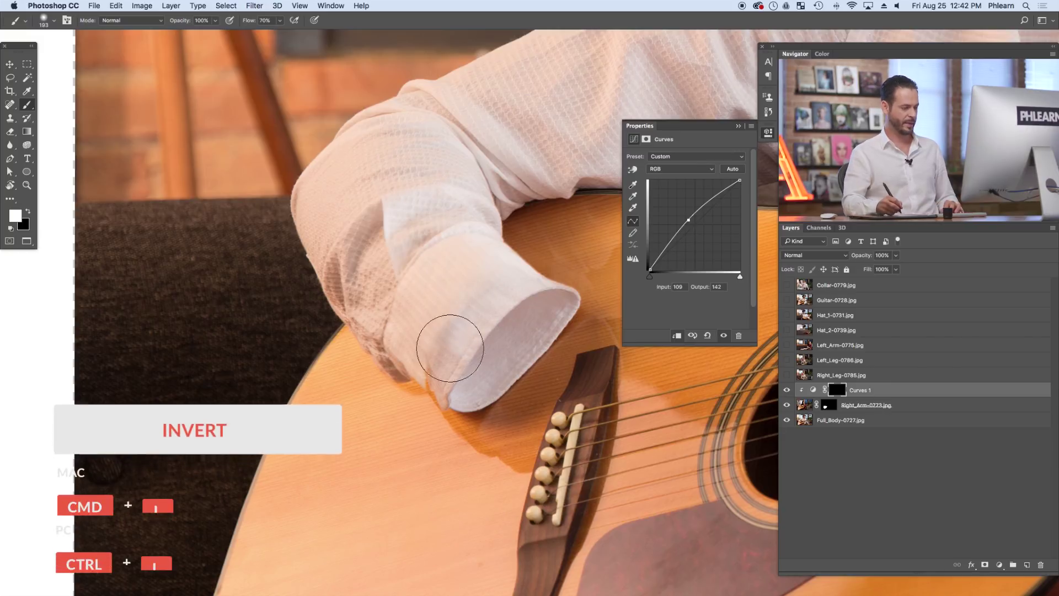
pyautogui.moveTo(504, 278)
pyautogui.mouseDown()
pyautogui.moveTo(442, 359)
pyautogui.moveTo(449, 378)
pyautogui.moveTo(508, 338)
pyautogui.mouseUp()
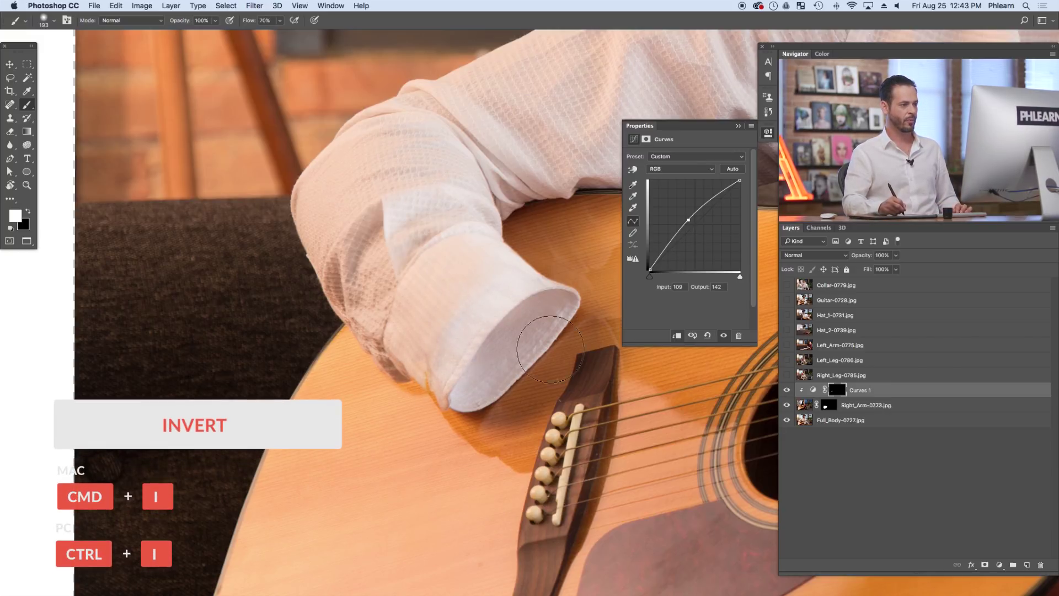
pyautogui.click(787, 390)
pyautogui.click(787, 390)
pyautogui.click(787, 390)
pyautogui.click(787, 390)
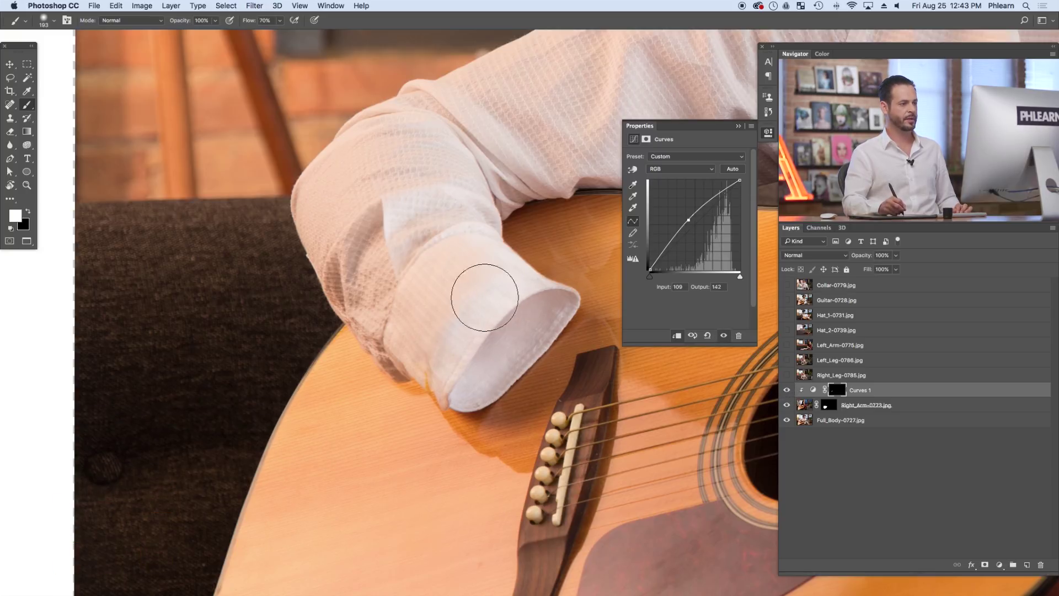
# - Paint more of the Curves brightening over the cuff and check how it blends in the whole picture
pyautogui.moveTo(469, 330); pyautogui.dragTo(408, 309)
pyautogui.moveTo(404, 222); pyautogui.dragTo(383, 118)
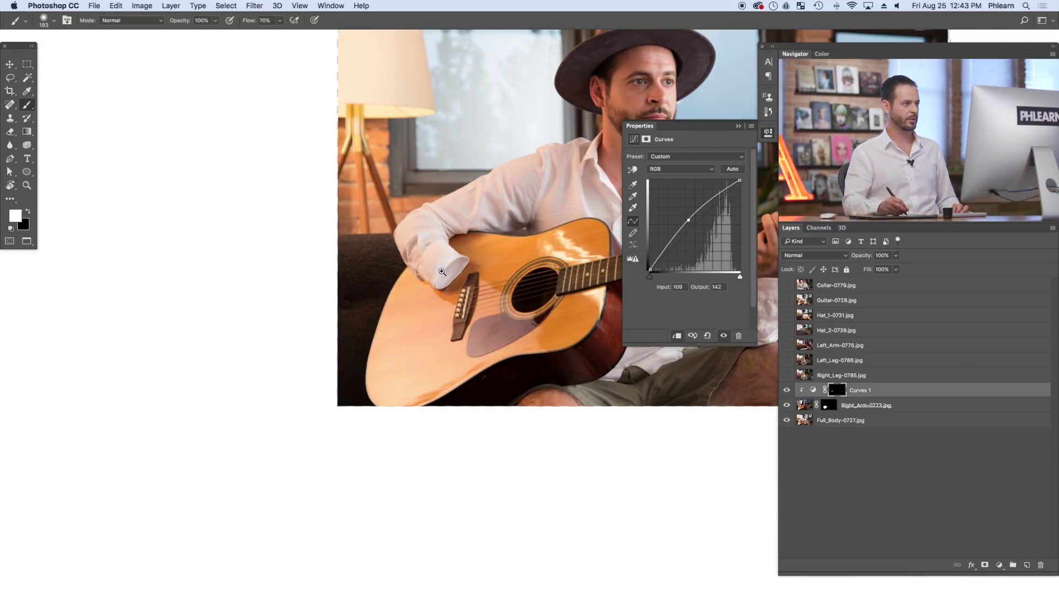
pyautogui.keyDown('super'); pyautogui.click(442, 271); pyautogui.keyUp('super')
pyautogui.keyDown('super'); pyautogui.click(443, 241); pyautogui.keyUp('super')
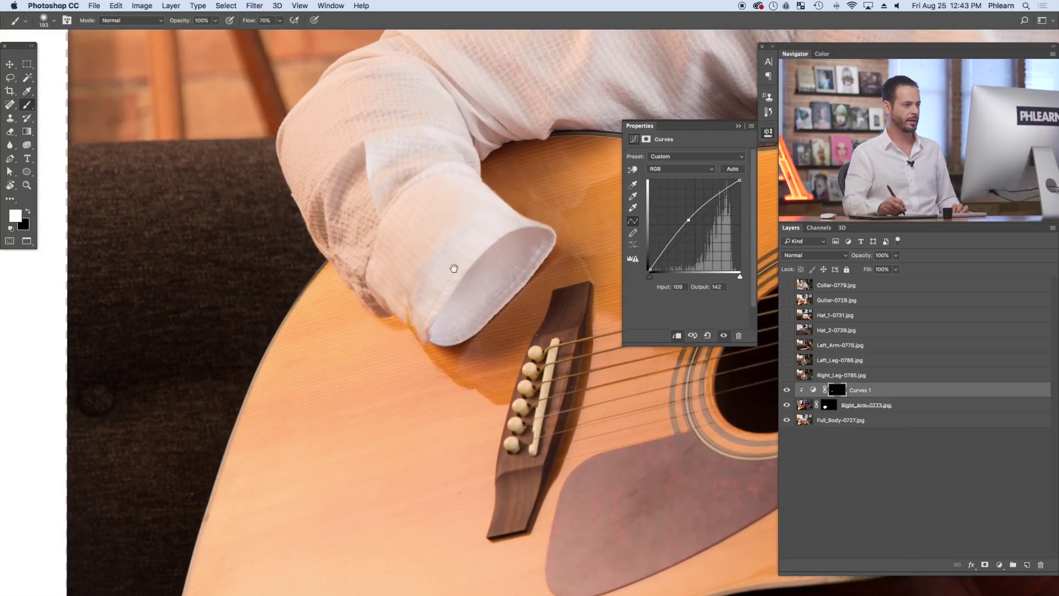
pyautogui.moveTo(454, 268); pyautogui.dragTo(450, 286)
# - Add a new layer clipped above Curves 1, sample the sleeve's warm tone, and paint it over the cuff's bluish area
pyautogui.click(1027, 565)
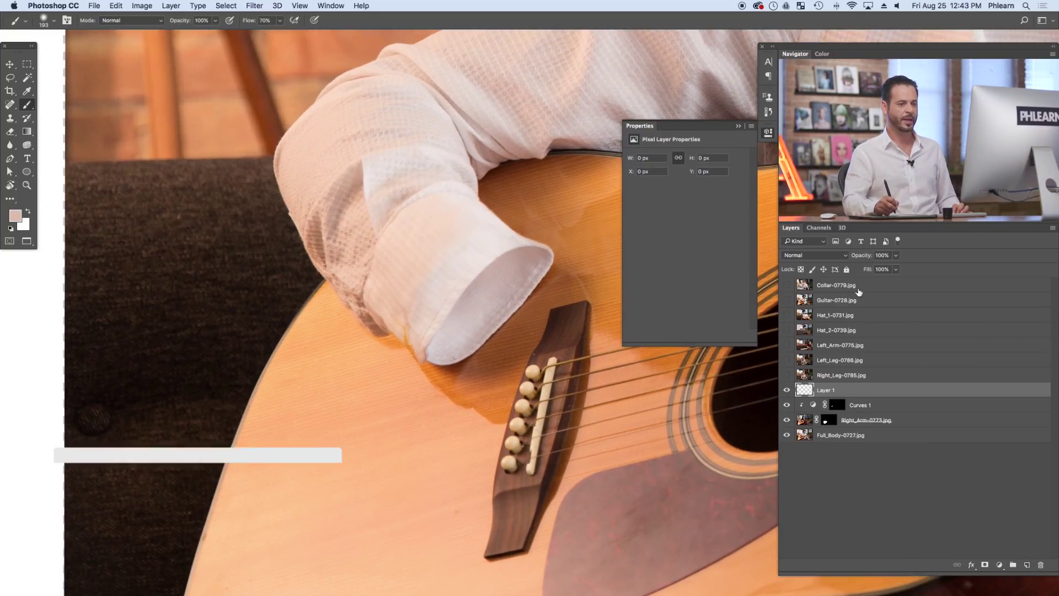
pyautogui.press('super+alt+g')
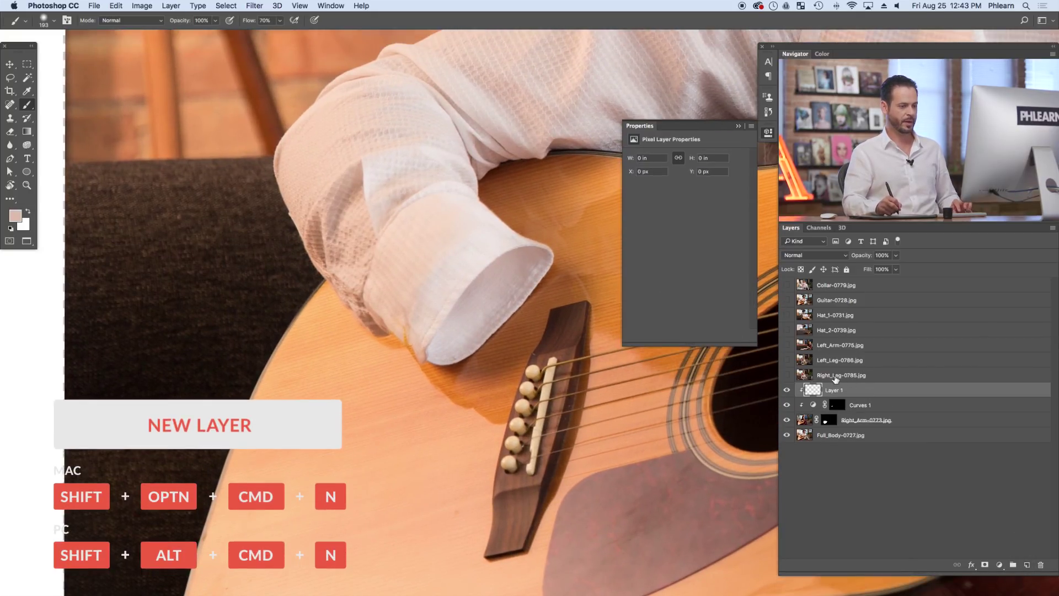
pyautogui.keyDown('alt'); pyautogui.click(411, 265); pyautogui.keyUp('alt')
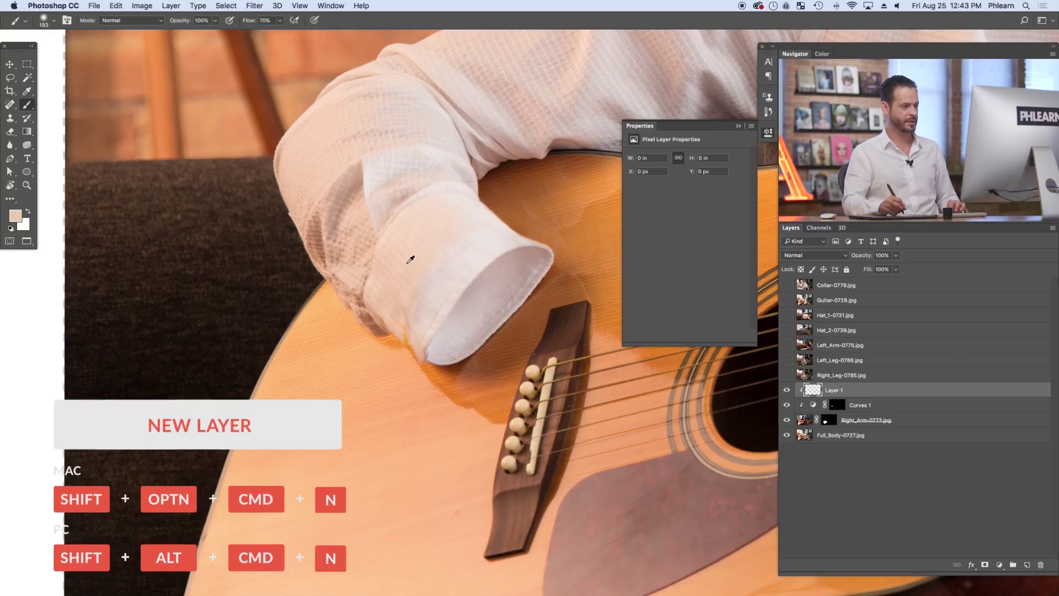
pyautogui.click(431, 261)
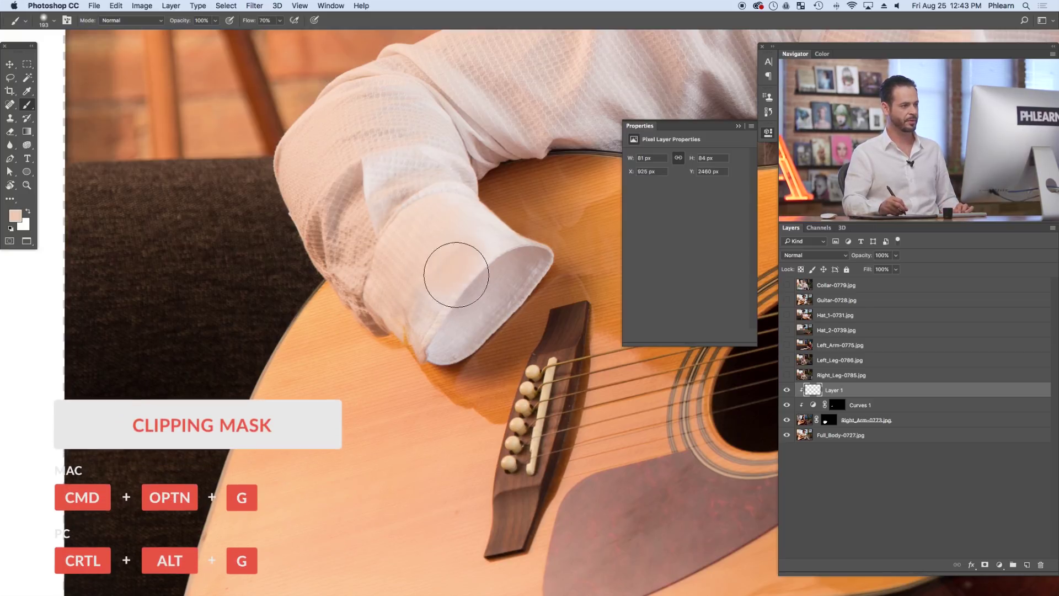
pyautogui.moveTo(425, 325)
pyautogui.mouseDown()
pyautogui.moveTo(442, 312)
pyautogui.moveTo(402, 288)
pyautogui.mouseUp()
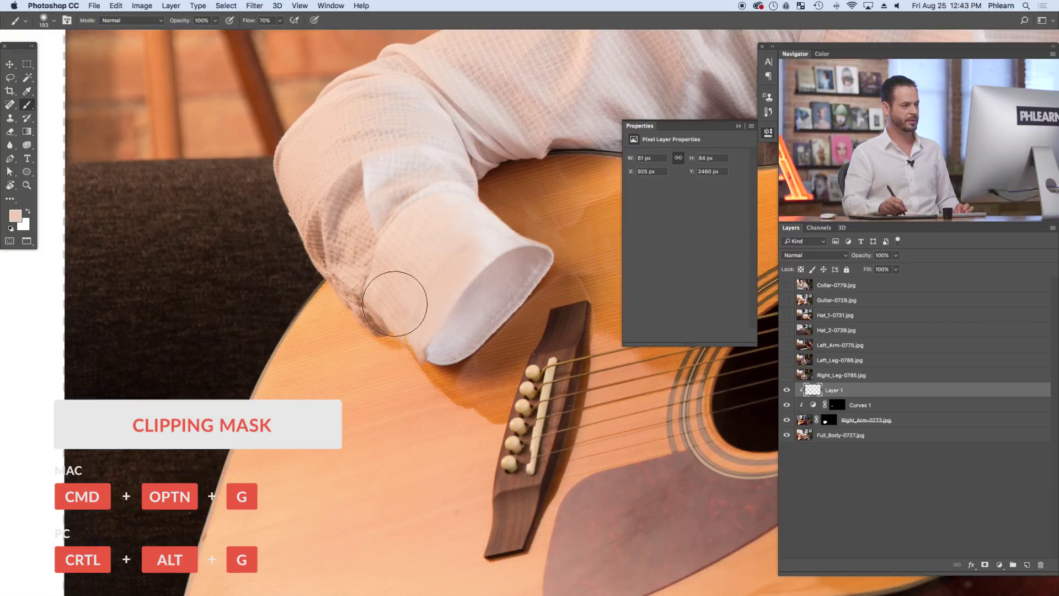
# - Set the painted layer's blend mode to Color, paint along the cuff, and compare it with the base photo
pyautogui.click(814, 255)
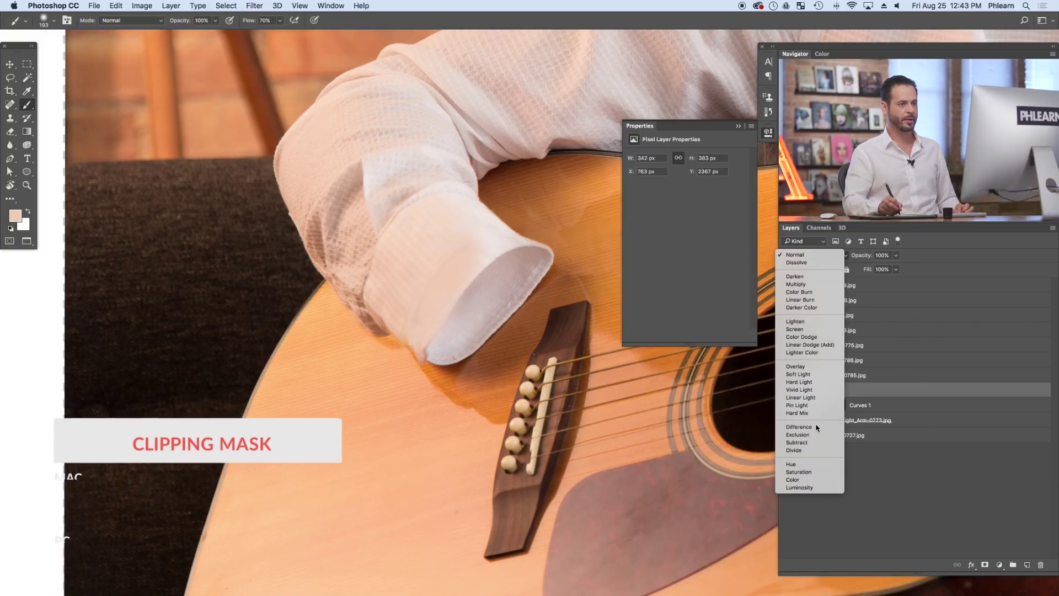
pyautogui.click(816, 480)
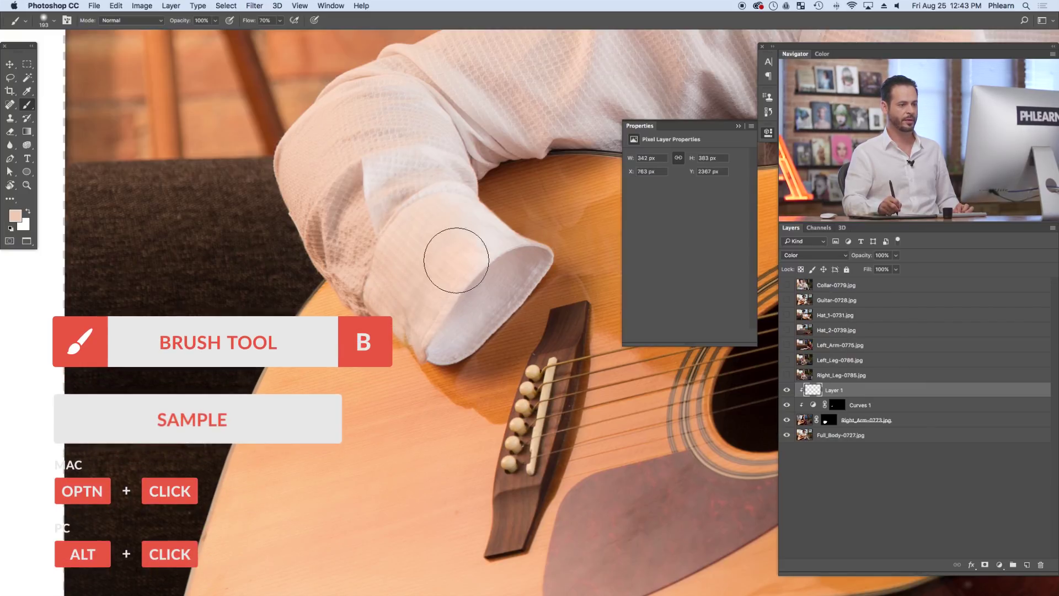
pyautogui.moveTo(432, 326)
pyautogui.mouseDown()
pyautogui.moveTo(466, 309)
pyautogui.moveTo(472, 318)
pyautogui.mouseUp()
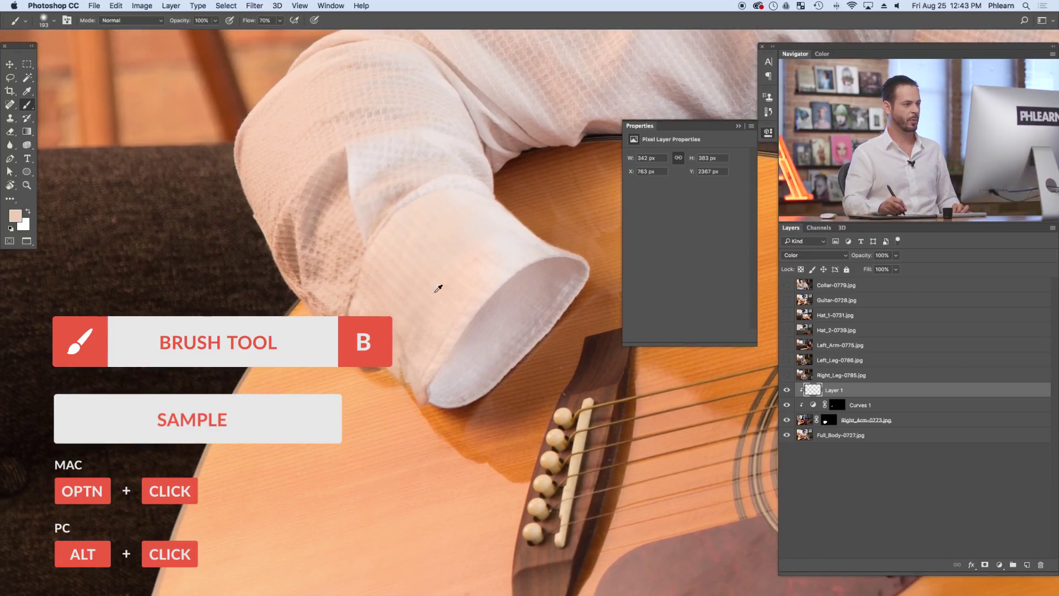
pyautogui.click(787, 421)
pyautogui.click(787, 420)
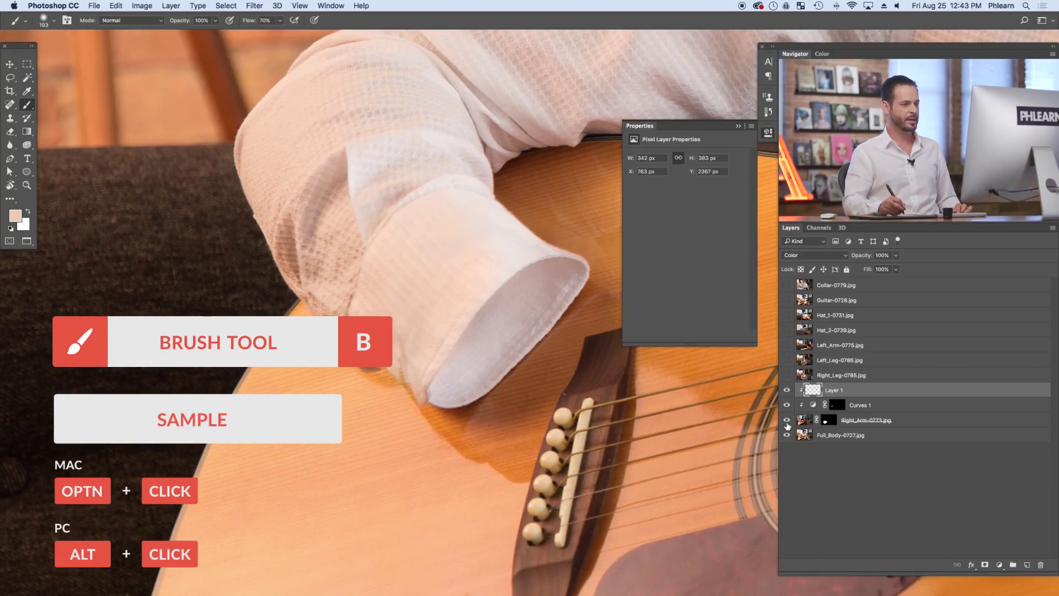
# - Create a new layer on top and set the Healing Brush to sample Current & Below for retouching the cuff
pyautogui.press('super+alt+shift+n')
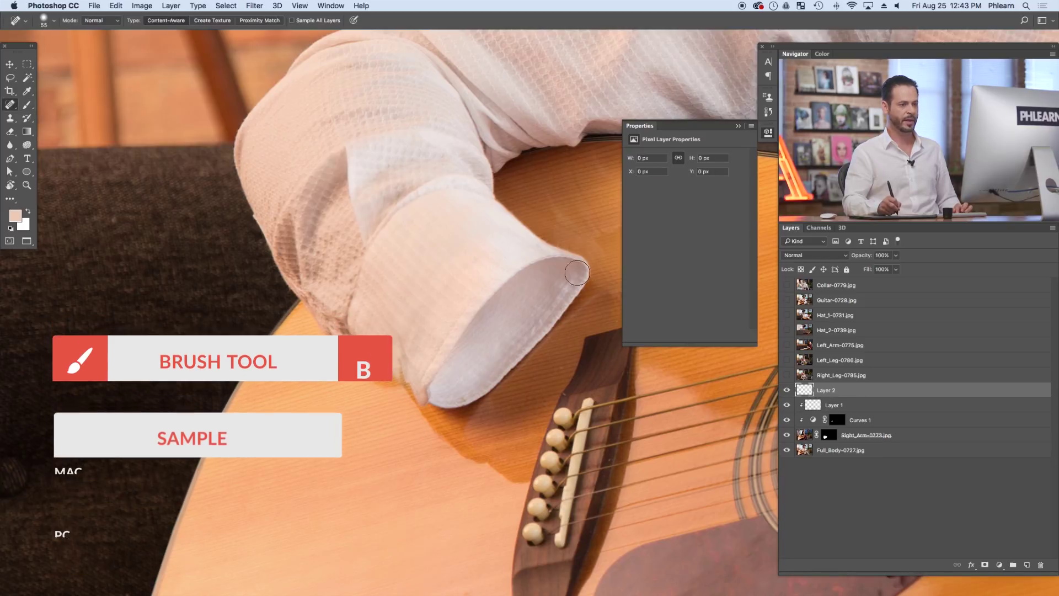
pyautogui.click(10, 105)
pyautogui.rightClick(10, 105)
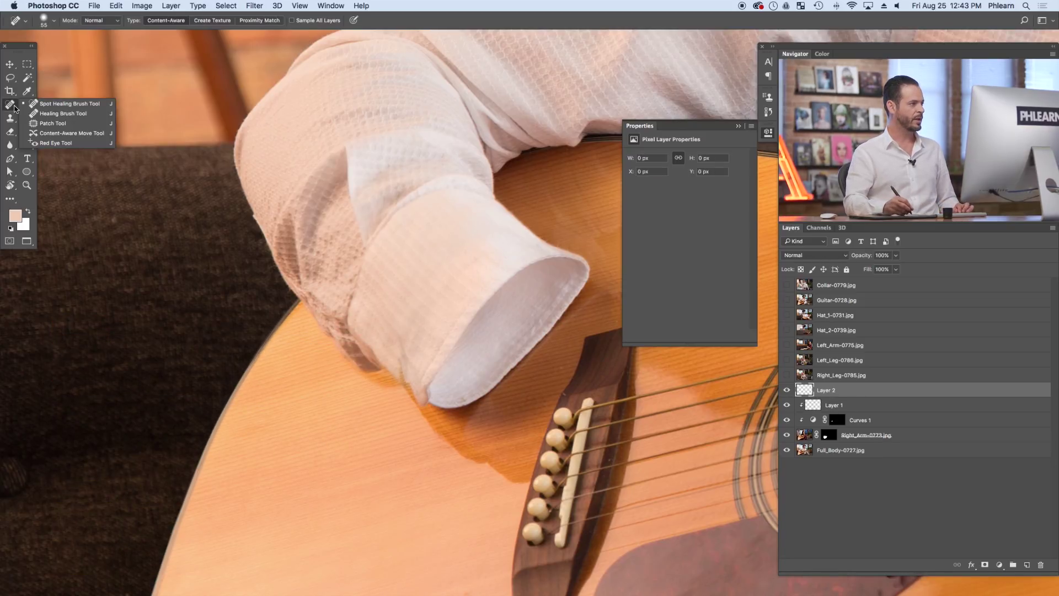
pyautogui.click(50, 113)
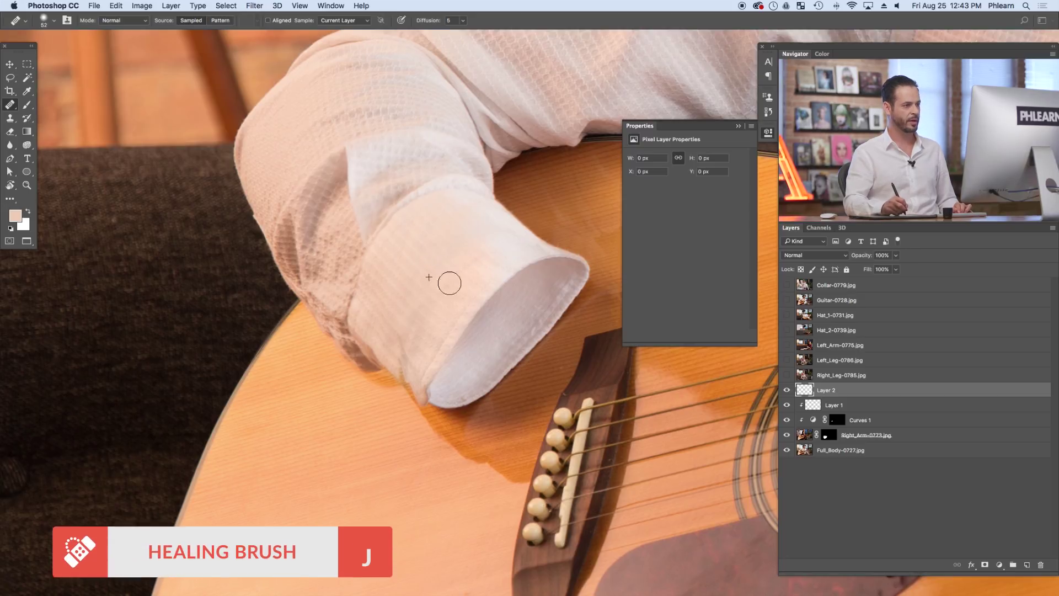
pyautogui.click(352, 23)
pyautogui.click(337, 31)
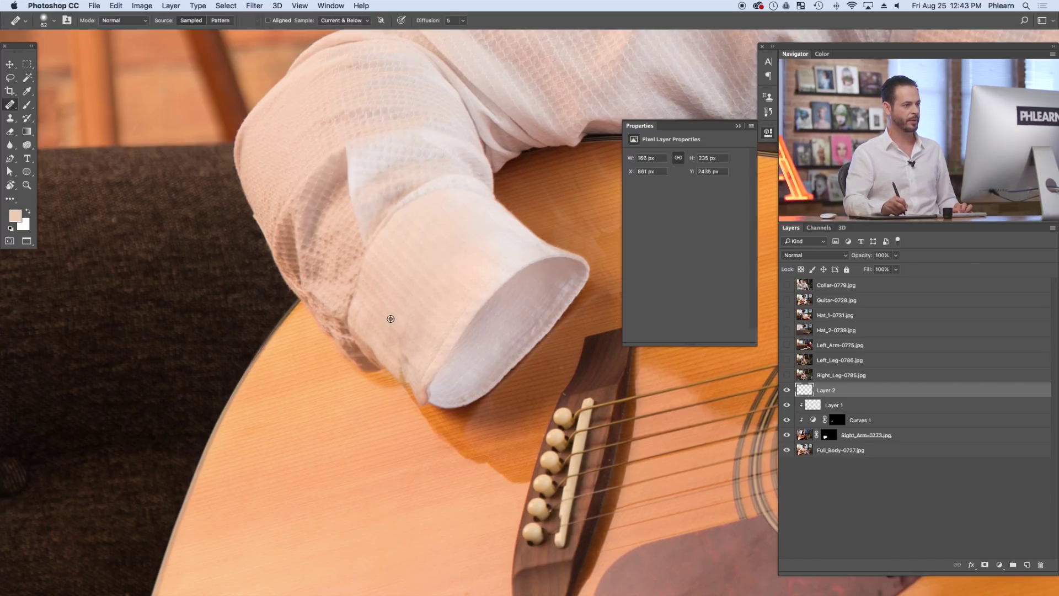
# - Heal the cuff's lower edge on Layer 2 and retouch it with a smaller Clone Stamp sampling Current & Below
pyautogui.click(410, 368)
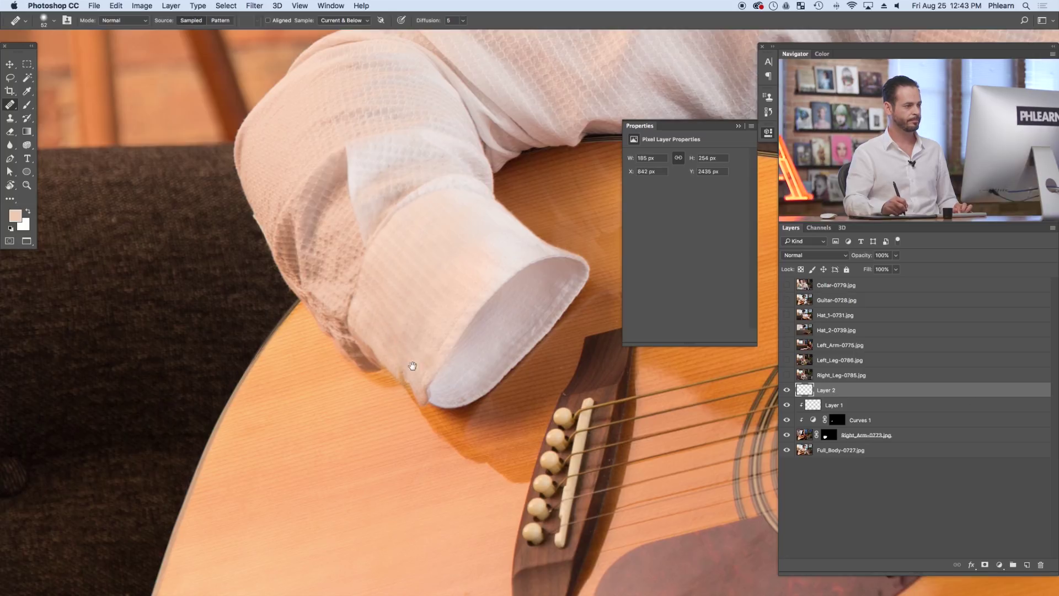
pyautogui.scroll(2, 411, 369)
pyautogui.press('s')
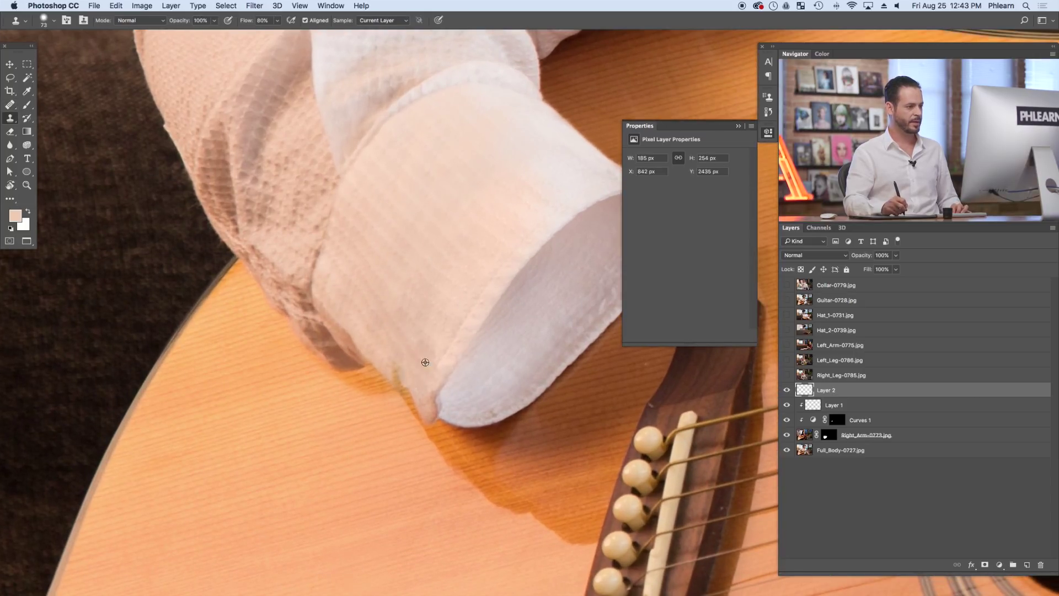
pyautogui.press('[')
pyautogui.press('[')
pyautogui.press('[')
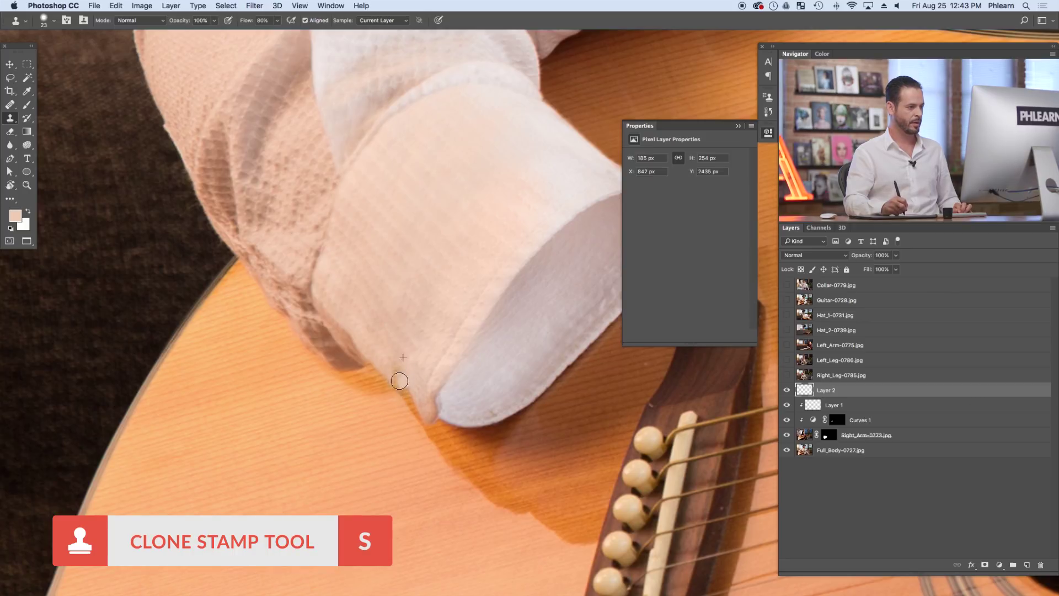
pyautogui.click(383, 20)
pyautogui.click(380, 30)
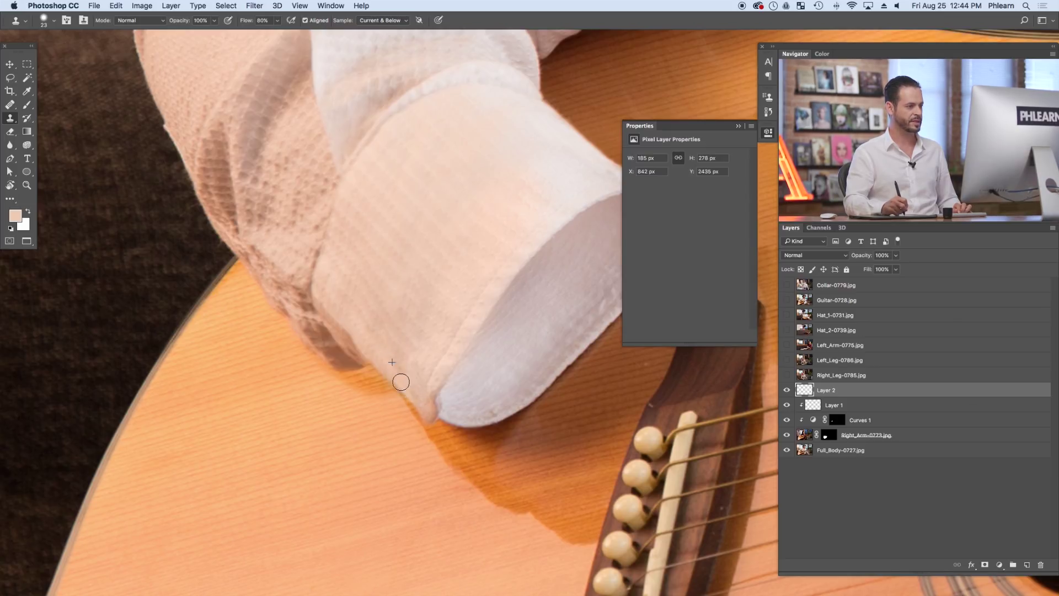
pyautogui.moveTo(398, 383); pyautogui.dragTo(401, 384)
pyautogui.click(787, 436)
pyautogui.click(788, 437)
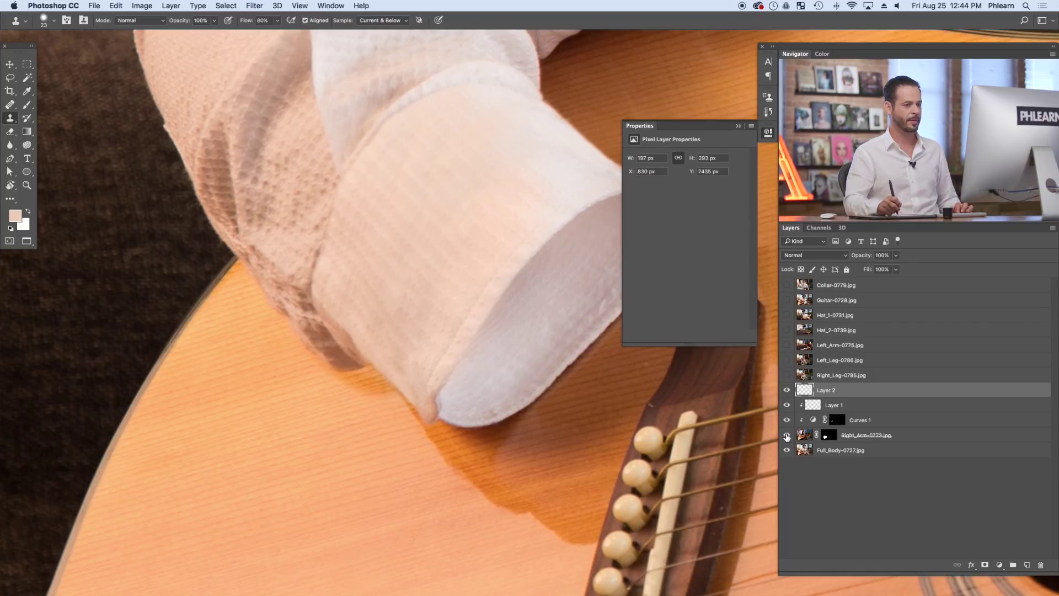
# - Paint black with a small brush on the Right_Arm-0773.jpg mask to clean up the sleeve's lower edge over the guitar
pyautogui.click(827, 437)
pyautogui.press('b')
pyautogui.moveTo(366, 407)
pyautogui.keyDown('ctrl'); pyautogui.keyDown('alt'); pyautogui.mouseDown()
pyautogui.moveTo(331, 395)
pyautogui.moveTo(353, 397)
pyautogui.mouseUp(); pyautogui.keyUp('alt'); pyautogui.keyUp('ctrl')
pyautogui.press('x')
pyautogui.rightClick(386, 397)
pyautogui.click(362, 410)
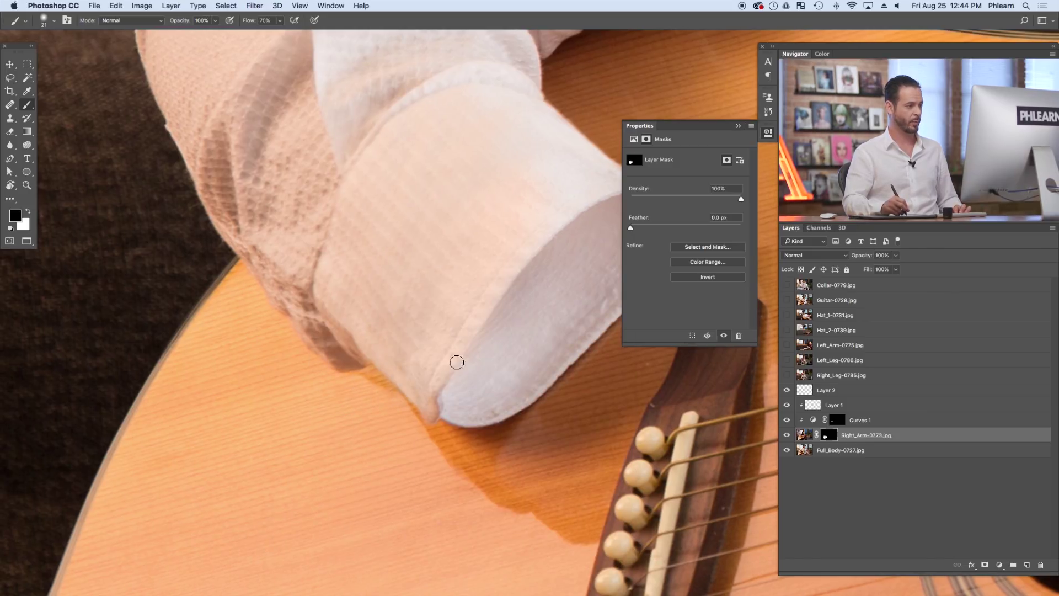
# - Return to Layer 2 with the Clone Stamp and inspect the cuff's edges up close and in the whole picture
pyautogui.click(862, 395)
pyautogui.press('s')
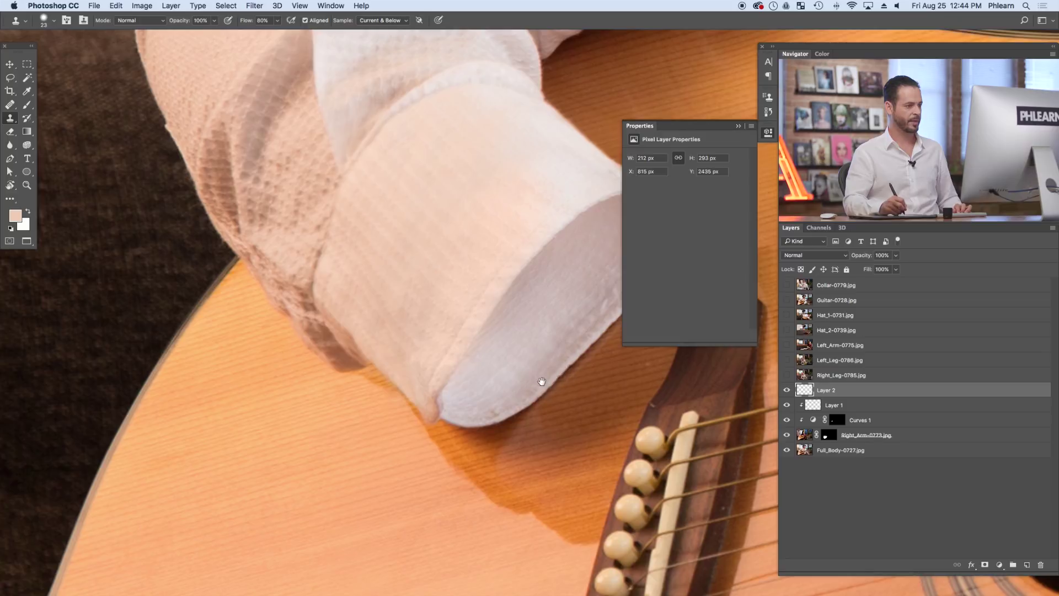
pyautogui.moveTo(541, 378); pyautogui.dragTo(460, 446)
pyautogui.moveTo(534, 345); pyautogui.dragTo(513, 362)
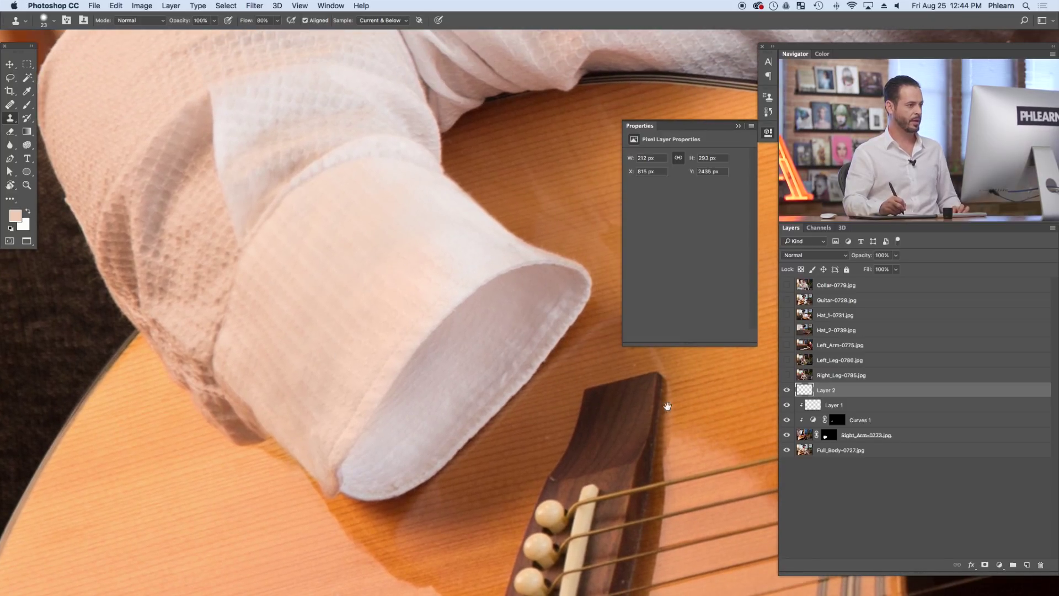
pyautogui.click(465, 309)
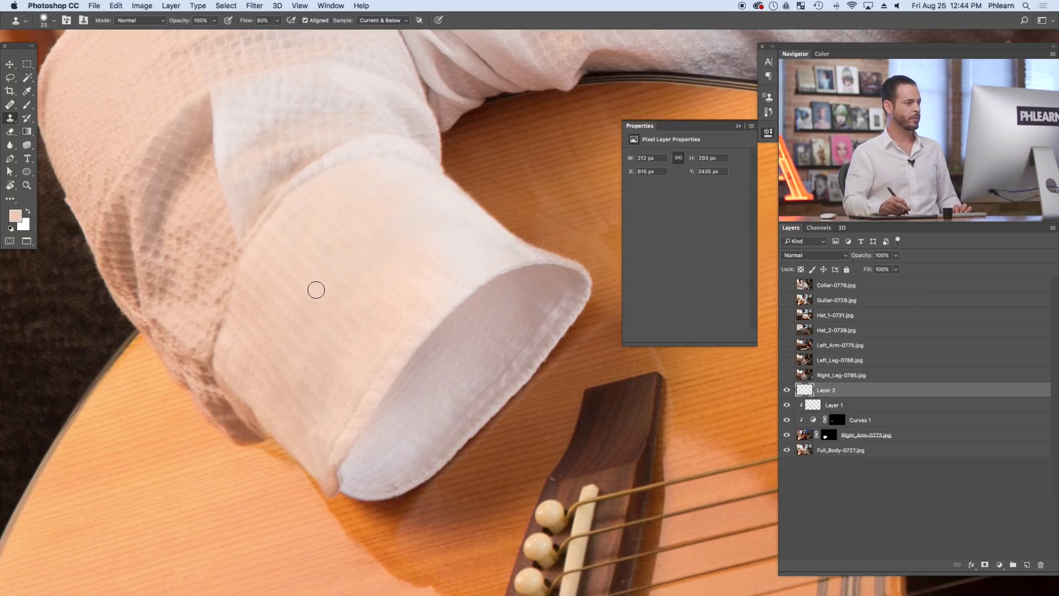
pyautogui.press('super+0')
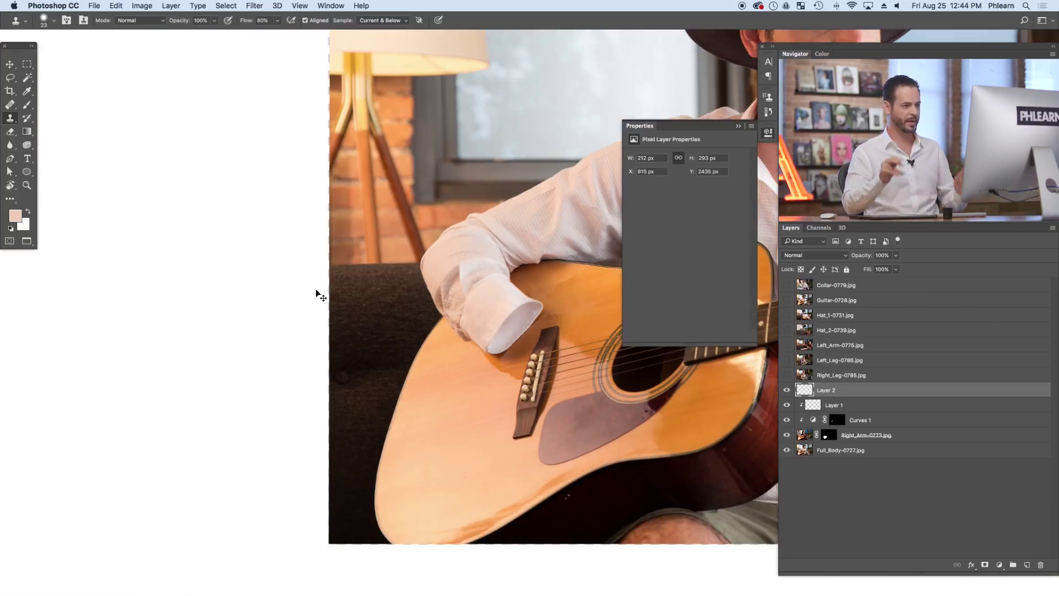
pyautogui.press('super+equal')
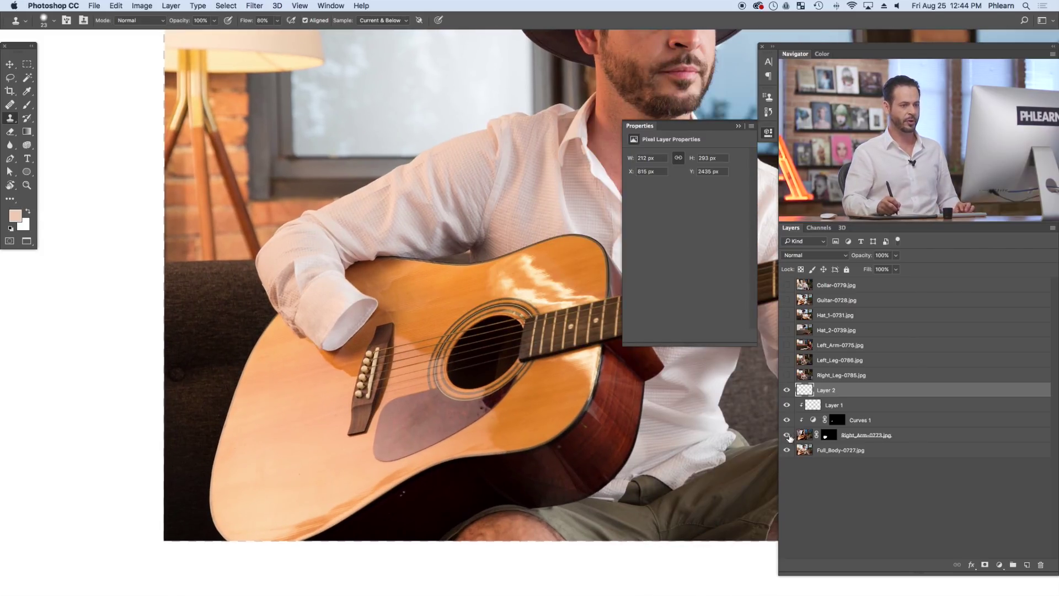
# - Compare the right cuff with and without Layer 2, Layer 1 and Curves 1 by toggling their visibility
pyautogui.moveTo(788, 421); pyautogui.dragTo(788, 395)
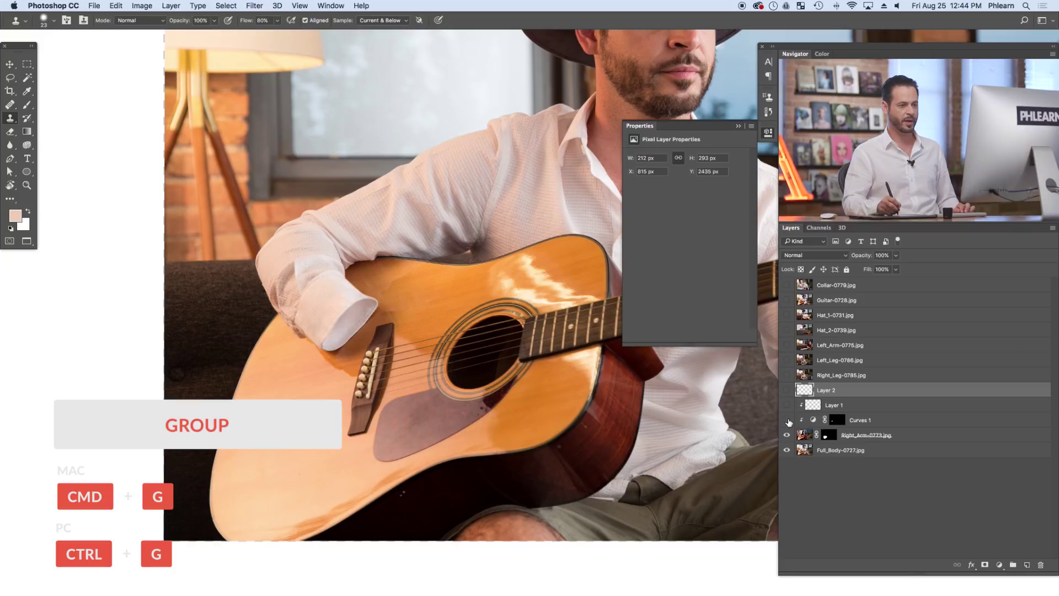
pyautogui.click(787, 420)
pyautogui.click(787, 420)
pyautogui.click(787, 405)
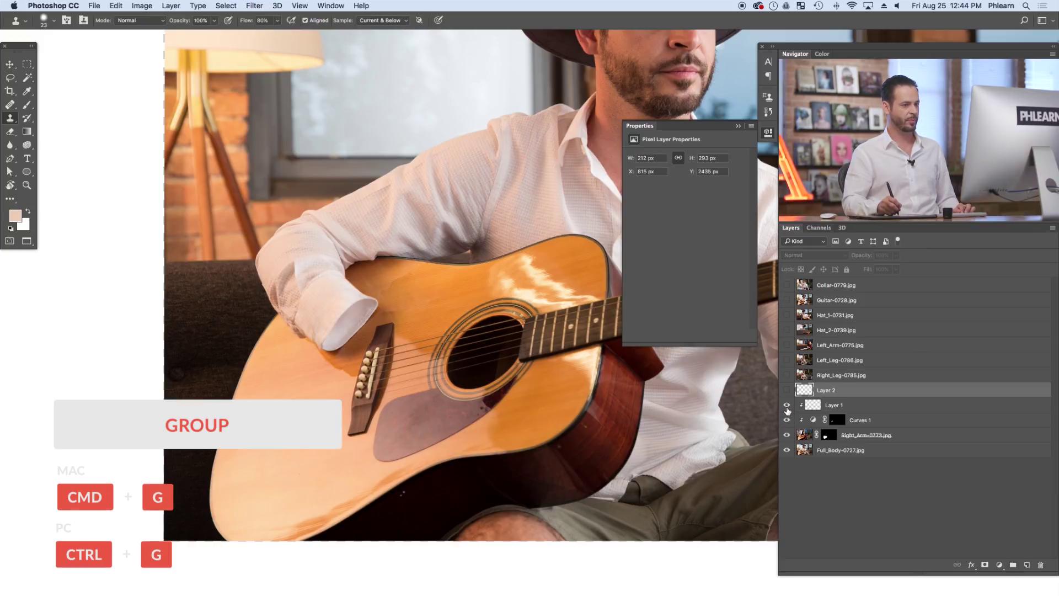
pyautogui.click(787, 391)
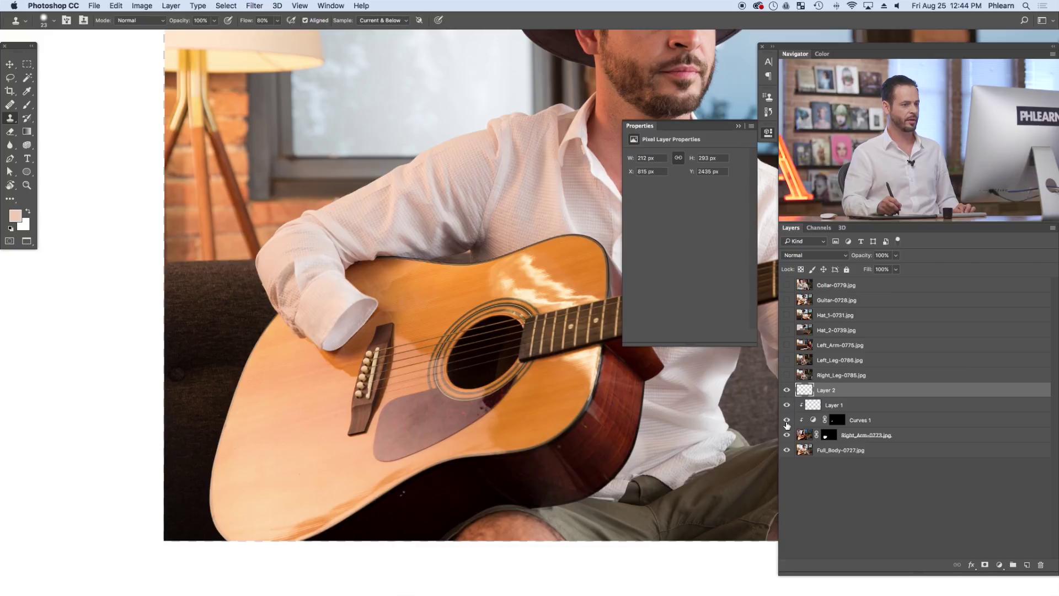
pyautogui.click(787, 421)
pyautogui.click(787, 420)
pyautogui.click(787, 420)
pyautogui.click(787, 420)
# - Paint black on the Curves 1 mask around the cuff's opening to remove brightening spilled onto the guitar
pyautogui.click(835, 420)
pyautogui.press('d')
pyautogui.press('b')
pyautogui.moveTo(345, 331); pyautogui.dragTo(397, 338)
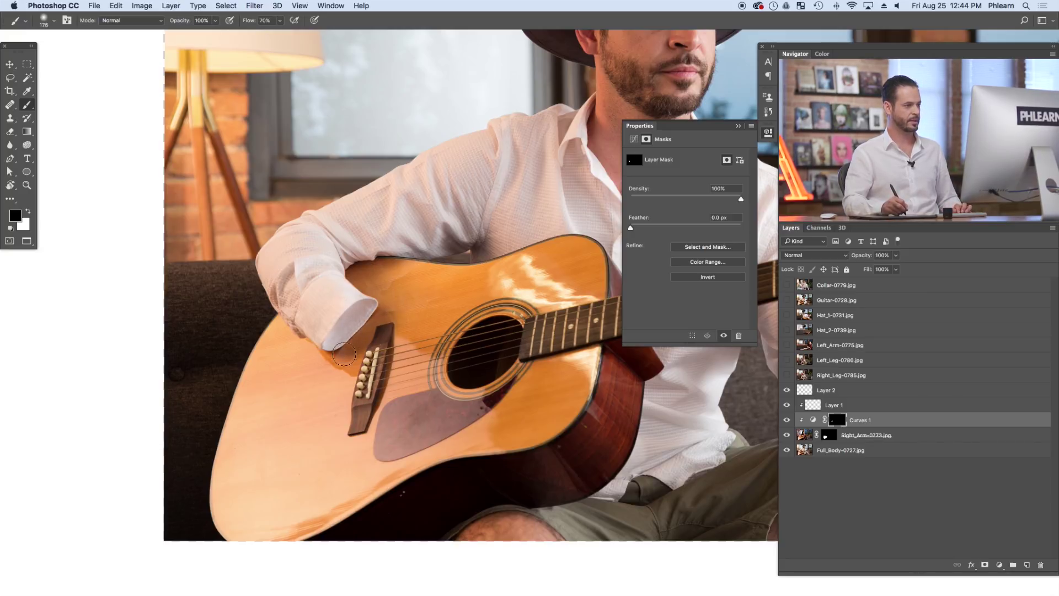
# - Group Layer 2, Layer 1, Curves 1 and Right_Arm-0773.jpg together
pyautogui.click(871, 390)
pyautogui.keyDown('shift'); pyautogui.click(895, 436); pyautogui.keyUp('shift')
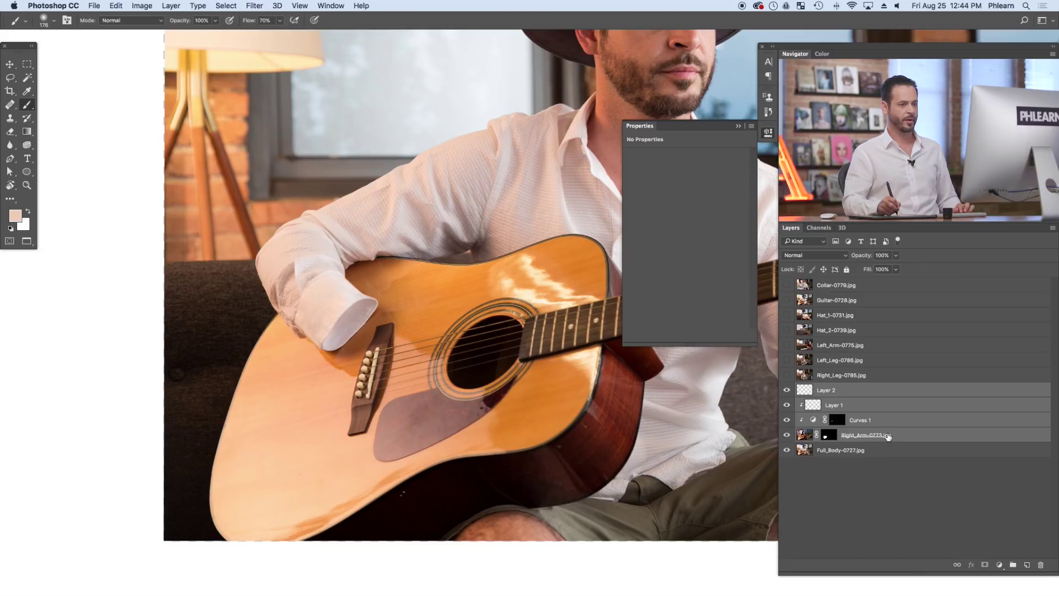
pyautogui.hotkey('ctrl', 'g')
# - Compare the picture before and after the right-arm edit by toggling the visibility of Group 1
pyautogui.moveTo(661, 444); pyautogui.dragTo(547, 454)
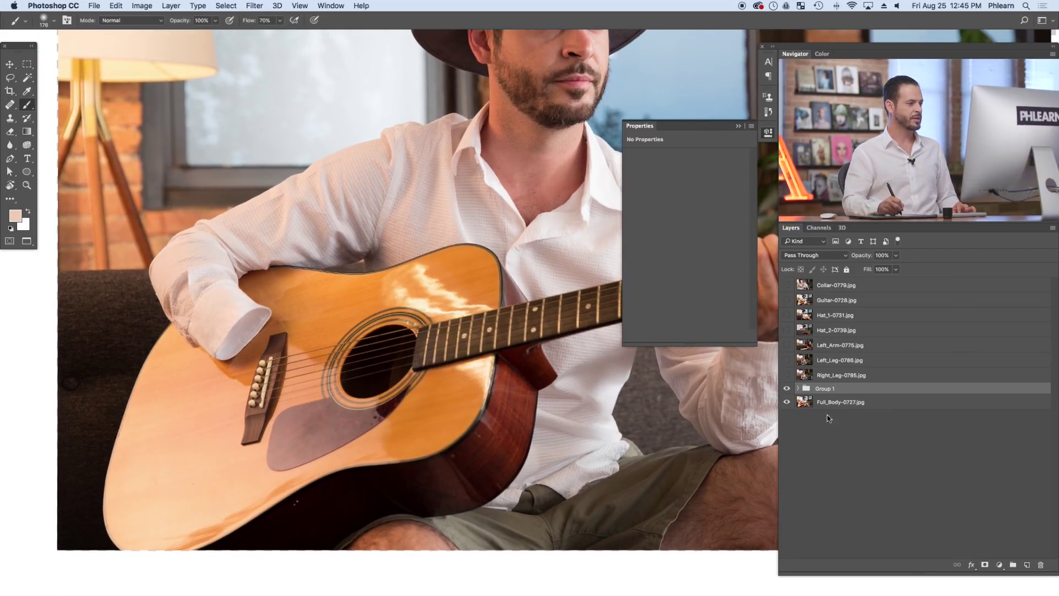
pyautogui.click(787, 389)
pyautogui.click(786, 389)
pyautogui.click(786, 389)
pyautogui.click(786, 390)
pyautogui.click(785, 391)
pyautogui.click(785, 392)
pyautogui.click(786, 391)
pyautogui.click(786, 391)
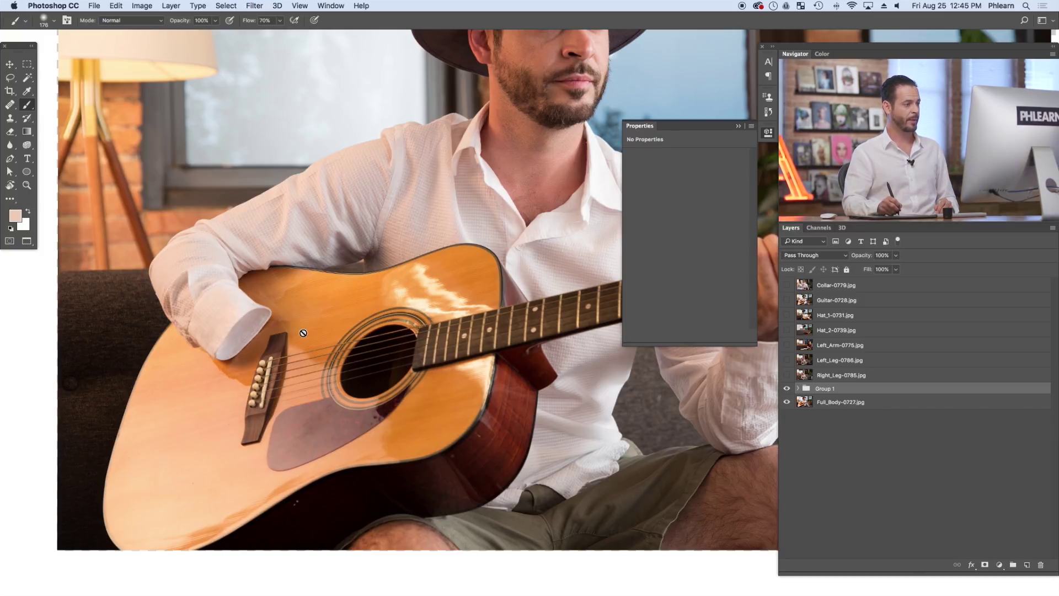
# - Place Guitar-0728.jpg directly above Group 1 and align its guitar neck with the base photo at reduced opacity
pyautogui.moveTo(516, 415); pyautogui.dragTo(479, 429)
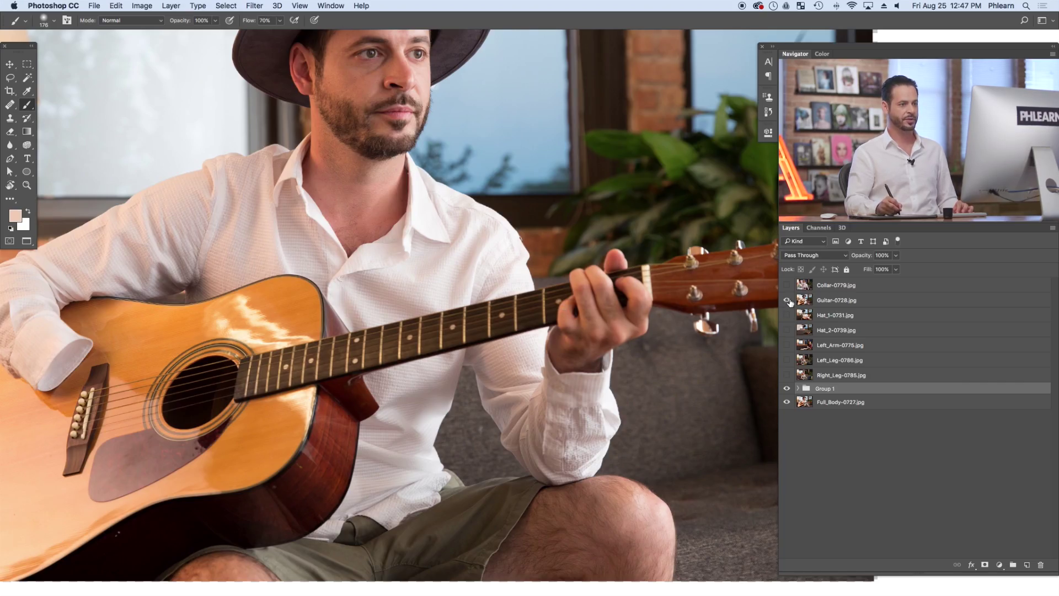
pyautogui.click(831, 305)
pyautogui.moveTo(849, 302); pyautogui.dragTo(868, 378)
pyautogui.moveTo(862, 258); pyautogui.dragTo(836, 259)
pyautogui.moveTo(658, 327)
pyautogui.mouseDown()
pyautogui.moveTo(682, 297)
pyautogui.moveTo(685, 333)
pyautogui.mouseUp()
pyautogui.press('v')
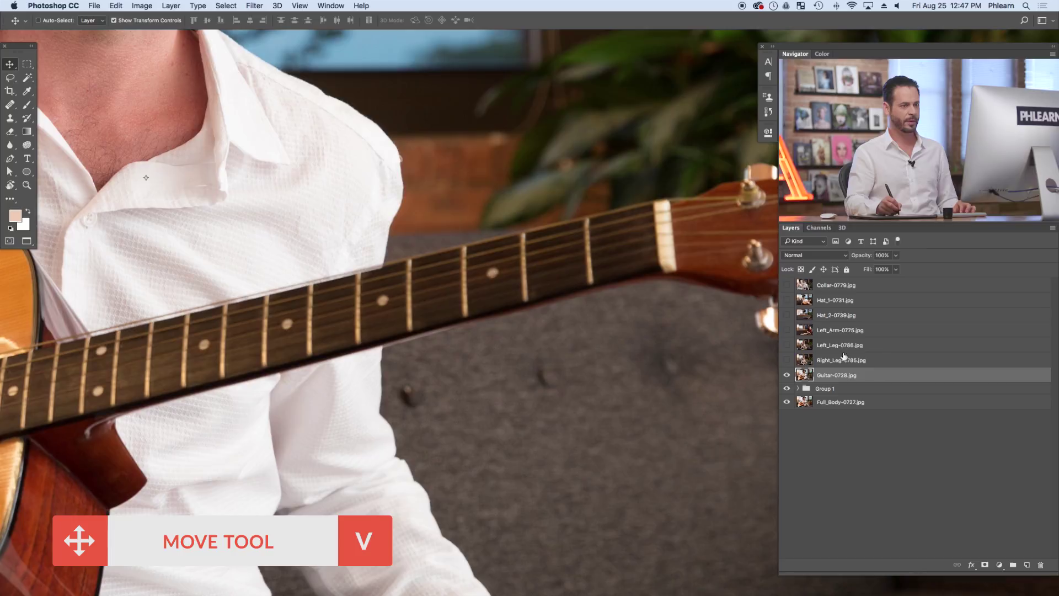
# - Add a black mask to Guitar-0728.jpg and paint white to replace the fretting hand with clean guitar neck and couch
pyautogui.keyDown('alt'); pyautogui.click(985, 564); pyautogui.keyUp('alt')
pyautogui.press('b')
pyautogui.press('x')
pyautogui.moveTo(518, 275)
pyautogui.mouseDown()
pyautogui.moveTo(562, 275)
pyautogui.moveTo(514, 303)
pyautogui.moveTo(661, 263)
pyautogui.moveTo(687, 242)
pyautogui.moveTo(520, 250)
pyautogui.moveTo(648, 209)
pyautogui.moveTo(657, 198)
pyautogui.moveTo(544, 203)
pyautogui.moveTo(659, 164)
pyautogui.moveTo(550, 202)
pyautogui.moveTo(564, 266)
pyautogui.moveTo(604, 291)
pyautogui.moveTo(676, 290)
pyautogui.moveTo(643, 344)
pyautogui.moveTo(628, 352)
pyautogui.moveTo(621, 312)
pyautogui.moveTo(599, 343)
pyautogui.moveTo(586, 345)
pyautogui.moveTo(582, 325)
pyautogui.moveTo(564, 348)
pyautogui.moveTo(590, 333)
pyautogui.moveTo(566, 372)
pyautogui.moveTo(551, 358)
pyautogui.moveTo(555, 325)
pyautogui.moveTo(521, 381)
pyautogui.moveTo(508, 330)
pyautogui.moveTo(511, 343)
pyautogui.moveTo(494, 335)
pyautogui.moveTo(489, 354)
pyautogui.moveTo(485, 322)
pyautogui.moveTo(486, 382)
pyautogui.moveTo(507, 378)
pyautogui.moveTo(512, 350)
pyautogui.moveTo(570, 343)
pyautogui.moveTo(565, 386)
pyautogui.moveTo(580, 391)
pyautogui.moveTo(588, 356)
pyautogui.mouseUp()
pyautogui.moveTo(495, 384); pyautogui.dragTo(519, 398)
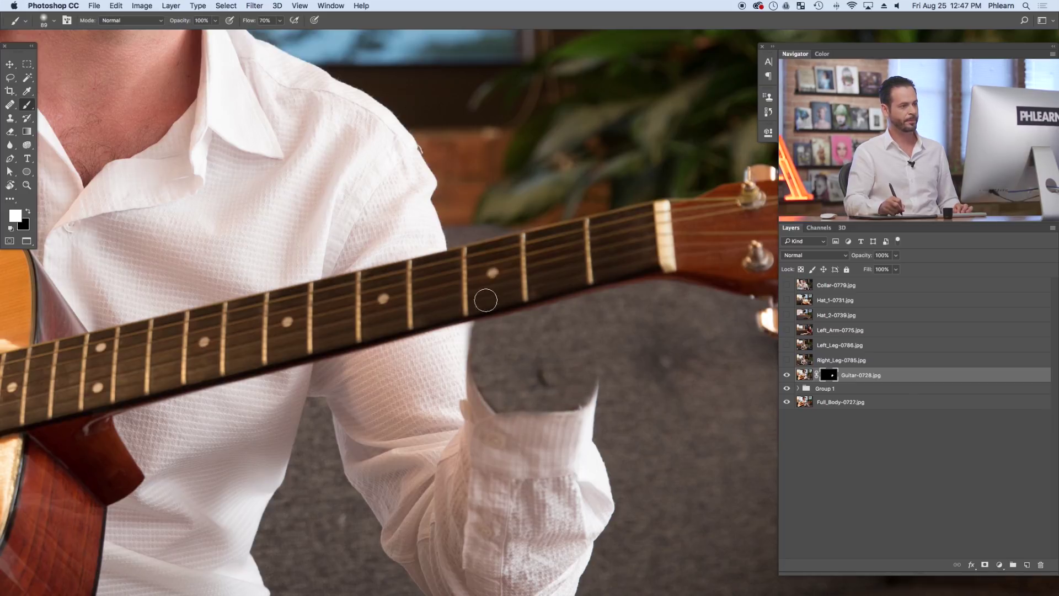
pyautogui.moveTo(472, 335); pyautogui.dragTo(460, 335)
pyautogui.press('x')
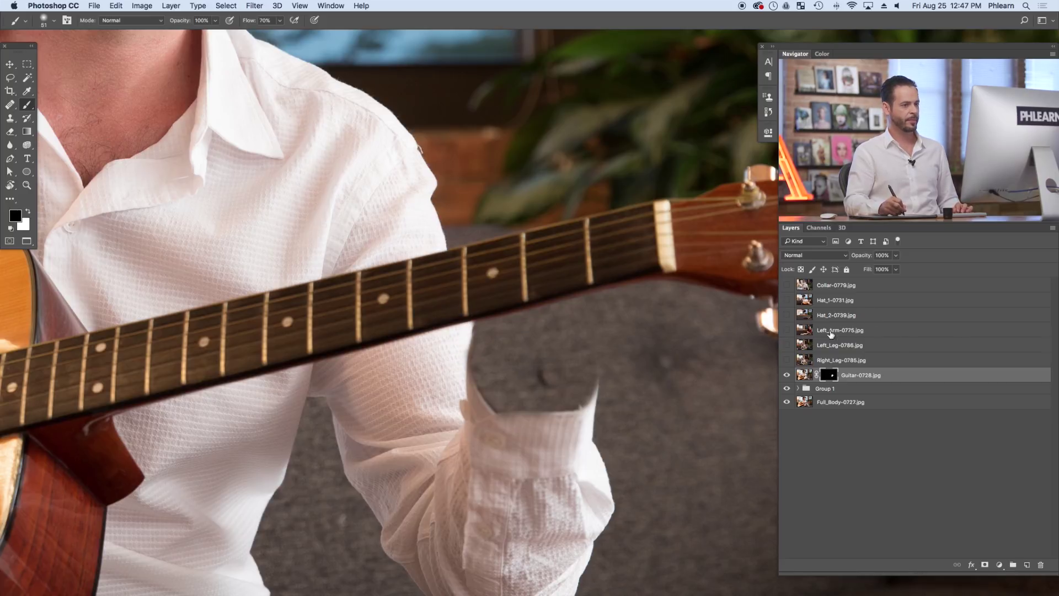
# - Place Left_Arm-0775.jpg directly above Guitar-0728.jpg, lower its opacity to 24%, and position its cuff over the left sleeve
pyautogui.click(787, 330)
pyautogui.click(787, 330)
pyautogui.moveTo(888, 330); pyautogui.dragTo(888, 364)
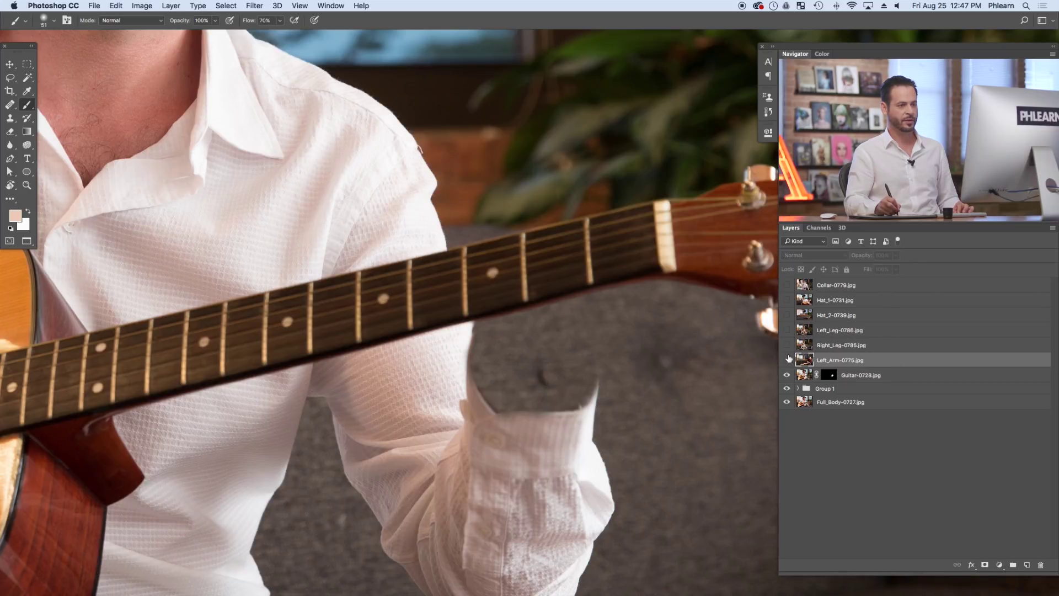
pyautogui.click(787, 359)
pyautogui.moveTo(864, 256)
pyautogui.mouseDown()
pyautogui.moveTo(803, 269)
pyautogui.moveTo(856, 255)
pyautogui.mouseUp()
pyautogui.press('v')
pyautogui.moveTo(652, 429)
pyautogui.mouseDown()
pyautogui.moveTo(634, 425)
pyautogui.moveTo(636, 445)
pyautogui.moveTo(646, 441)
pyautogui.moveTo(636, 441)
pyautogui.mouseUp()
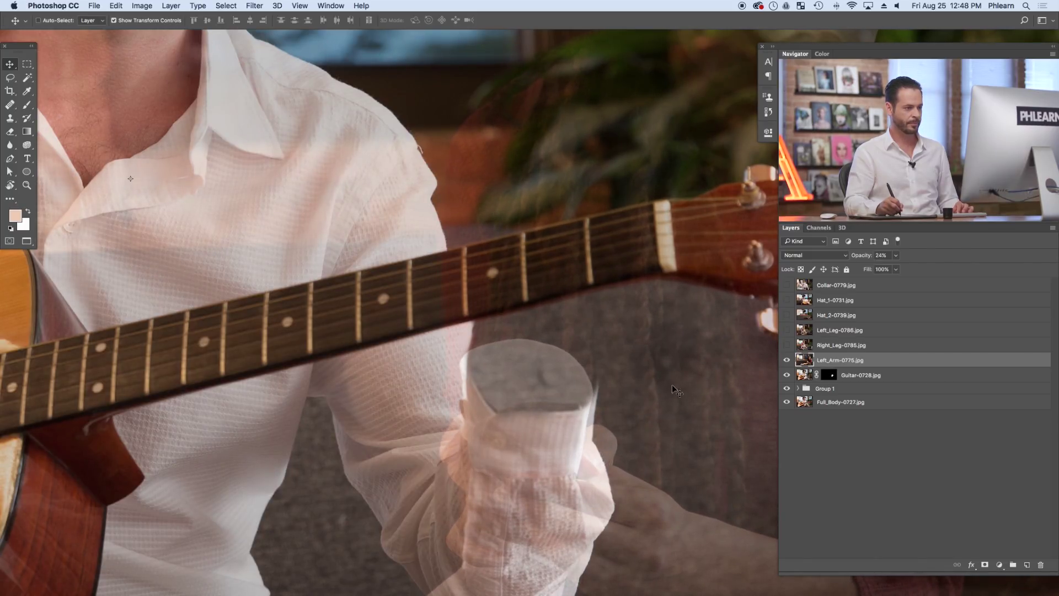
# - Select a rectangle around the cuff on Left_Arm-0775.jpg and adjust its width with Free Transform to fit the sleeve
pyautogui.press('m')
pyautogui.moveTo(383, 242); pyautogui.dragTo(696, 539)
pyautogui.hscroll(2, 644, 472)
pyautogui.scroll(-1, 643, 473)
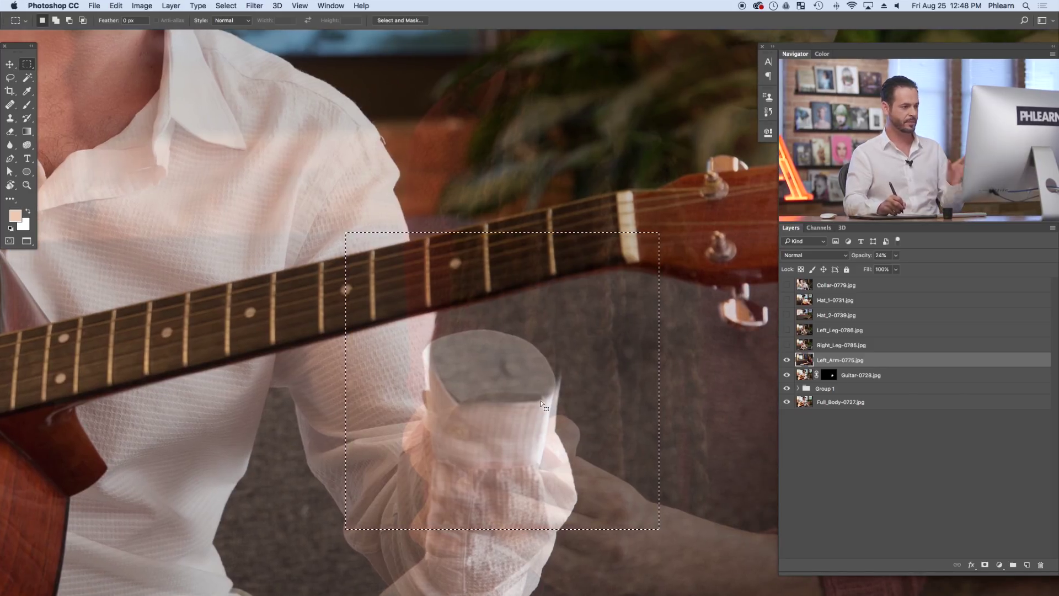
pyautogui.press('super+t')
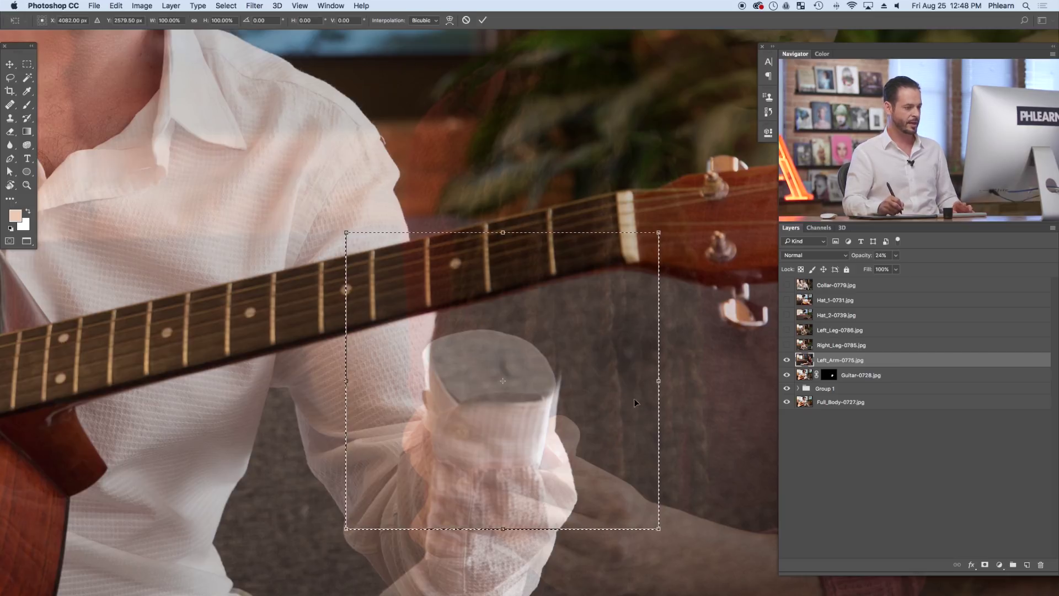
pyautogui.moveTo(659, 381); pyautogui.dragTo(668, 381)
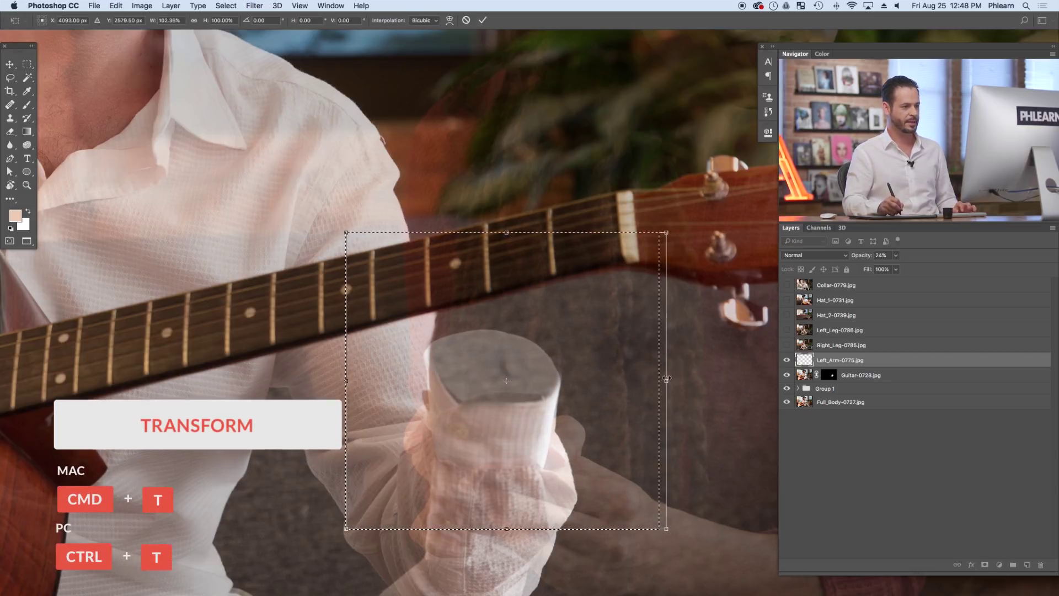
pyautogui.moveTo(344, 379); pyautogui.dragTo(352, 380)
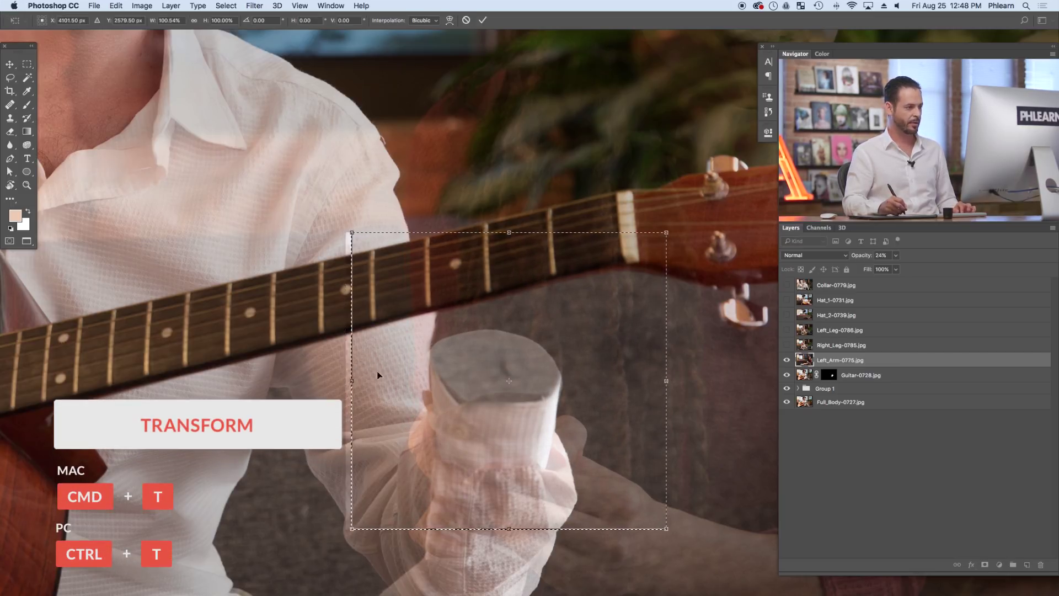
# - Skew and distort the selected cuff area to line up with the left sleeve, apply the transform, and deselect
pyautogui.moveTo(512, 530); pyautogui.dragTo(497, 535)
pyautogui.moveTo(659, 384); pyautogui.dragTo(663, 381)
pyautogui.moveTo(497, 536); pyautogui.dragTo(483, 531)
pyautogui.moveTo(670, 228); pyautogui.dragTo(702, 210)
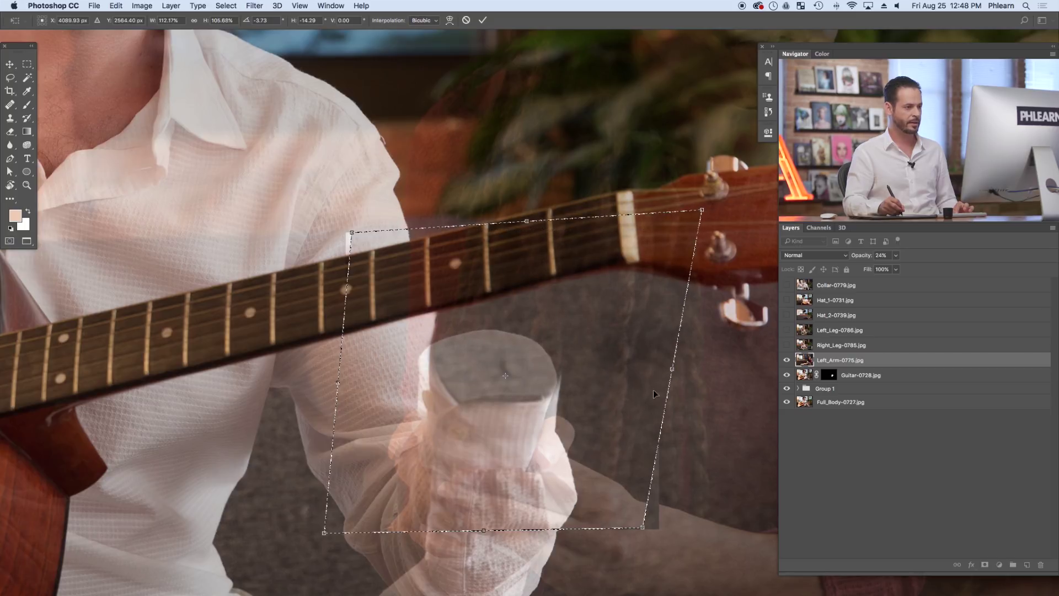
pyautogui.moveTo(647, 531); pyautogui.dragTo(662, 540)
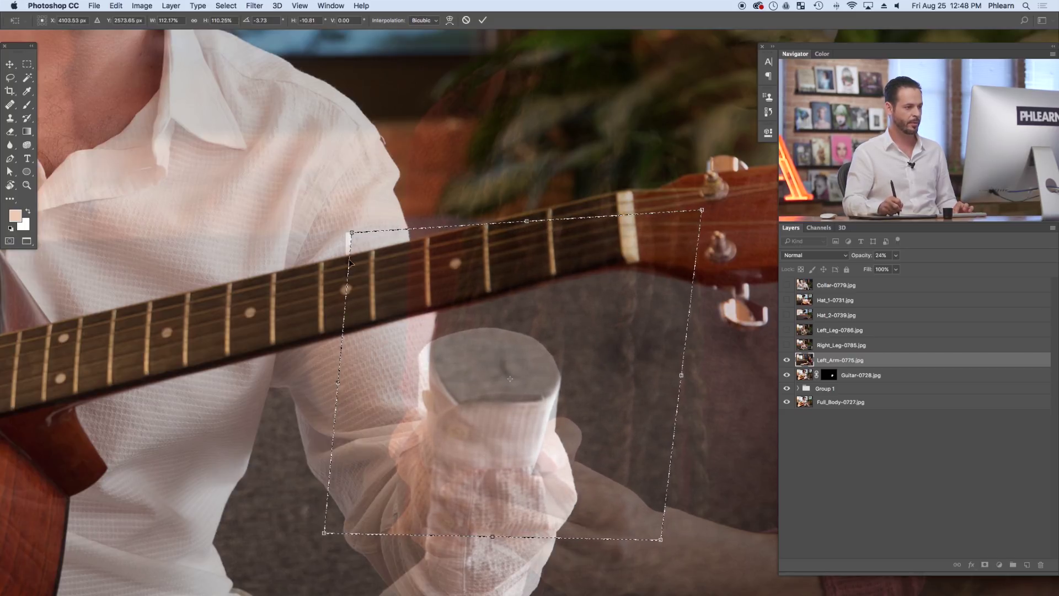
pyautogui.moveTo(351, 233); pyautogui.dragTo(369, 241)
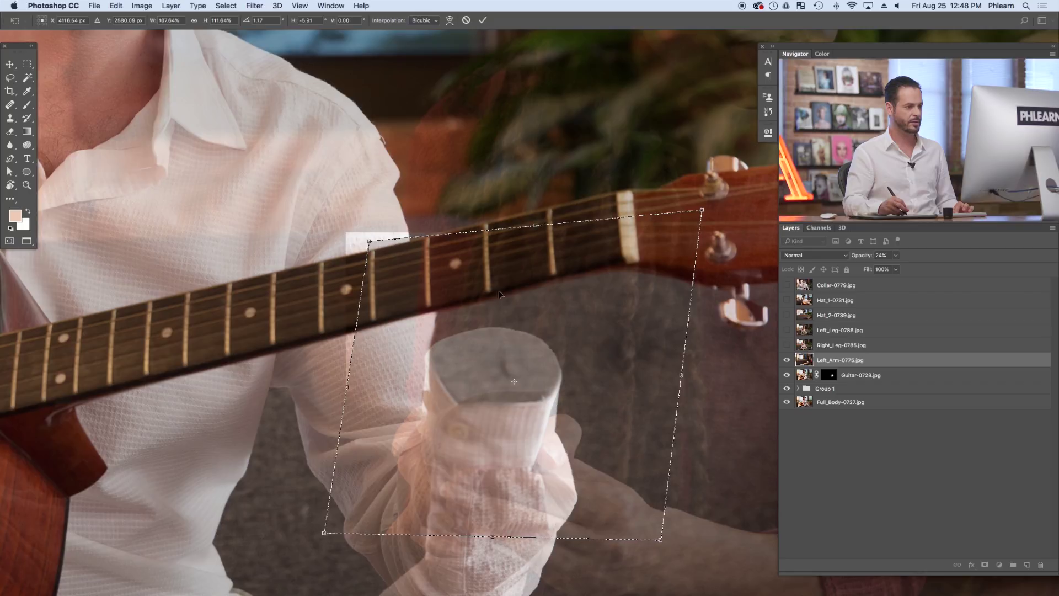
pyautogui.press('Return')
pyautogui.hotkey('ctrl', 'd')
# - Set Left_Arm-0775.jpg to 100% opacity, add a black mask, and paint white to reveal the empty cuff on the sleeve
pyautogui.click(882, 255)
pyautogui.write('100')
pyautogui.press('Return')
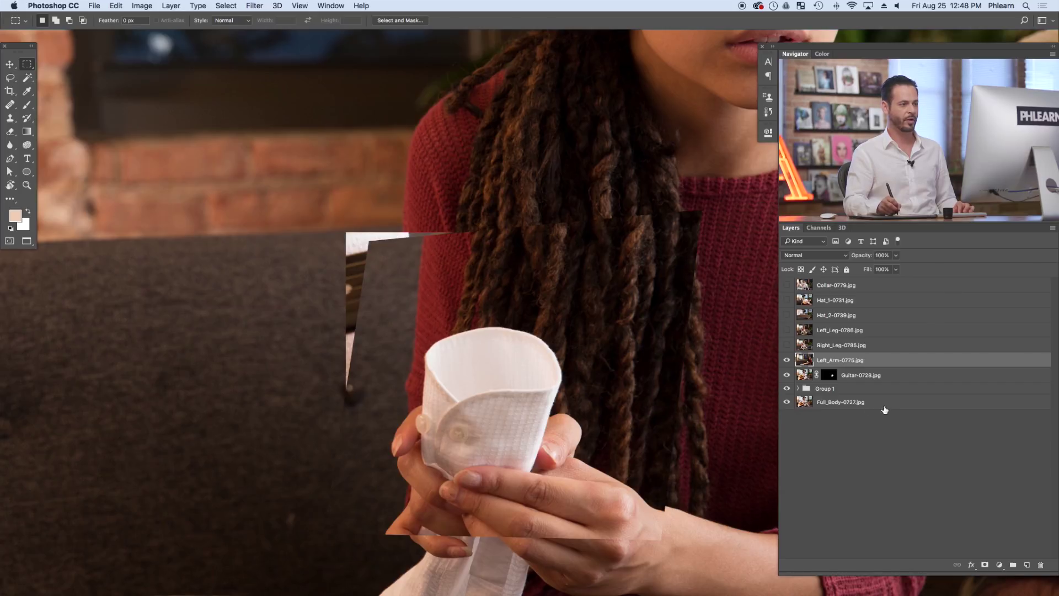
pyautogui.keyDown('alt'); pyautogui.click(986, 564); pyautogui.keyUp('alt')
pyautogui.press('d')
pyautogui.press('b')
pyautogui.moveTo(487, 398)
pyautogui.mouseDown()
pyautogui.moveTo(474, 413)
pyautogui.moveTo(485, 380)
pyautogui.moveTo(456, 442)
pyautogui.moveTo(464, 394)
pyautogui.moveTo(447, 367)
pyautogui.moveTo(442, 375)
pyautogui.moveTo(456, 343)
pyautogui.moveTo(439, 360)
pyautogui.moveTo(515, 339)
pyautogui.moveTo(536, 355)
pyautogui.moveTo(543, 386)
pyautogui.moveTo(527, 381)
pyautogui.moveTo(505, 397)
pyautogui.moveTo(501, 445)
pyautogui.mouseUp()
pyautogui.press('x')
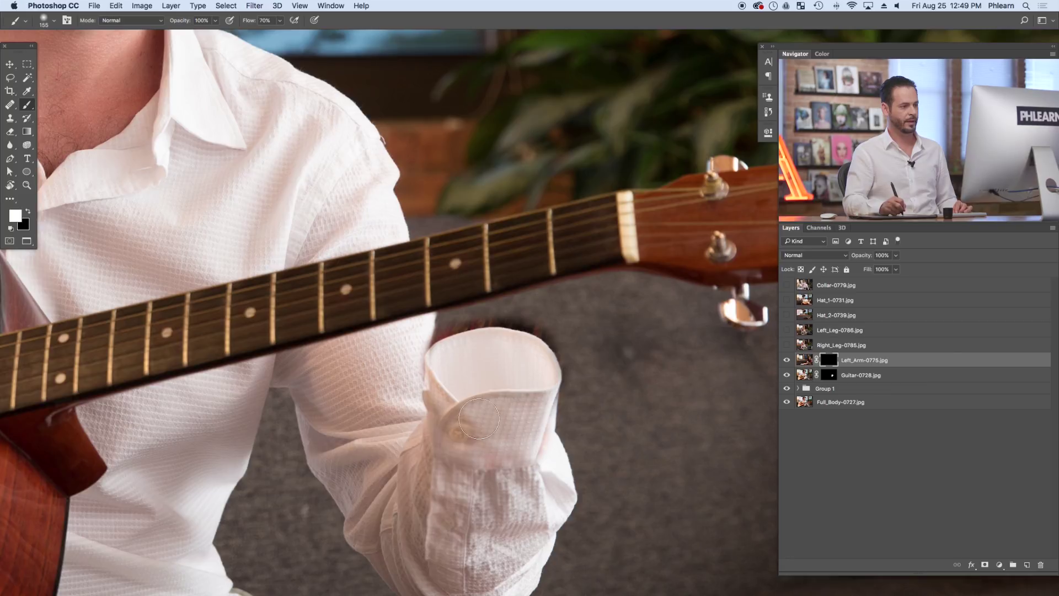
pyautogui.moveTo(450, 374); pyautogui.dragTo(524, 359)
pyautogui.moveTo(434, 341)
pyautogui.mouseDown()
pyautogui.moveTo(389, 345)
pyautogui.moveTo(409, 314)
pyautogui.moveTo(404, 411)
pyautogui.moveTo(421, 463)
pyautogui.moveTo(409, 480)
pyautogui.moveTo(409, 402)
pyautogui.moveTo(400, 438)
pyautogui.mouseUp()
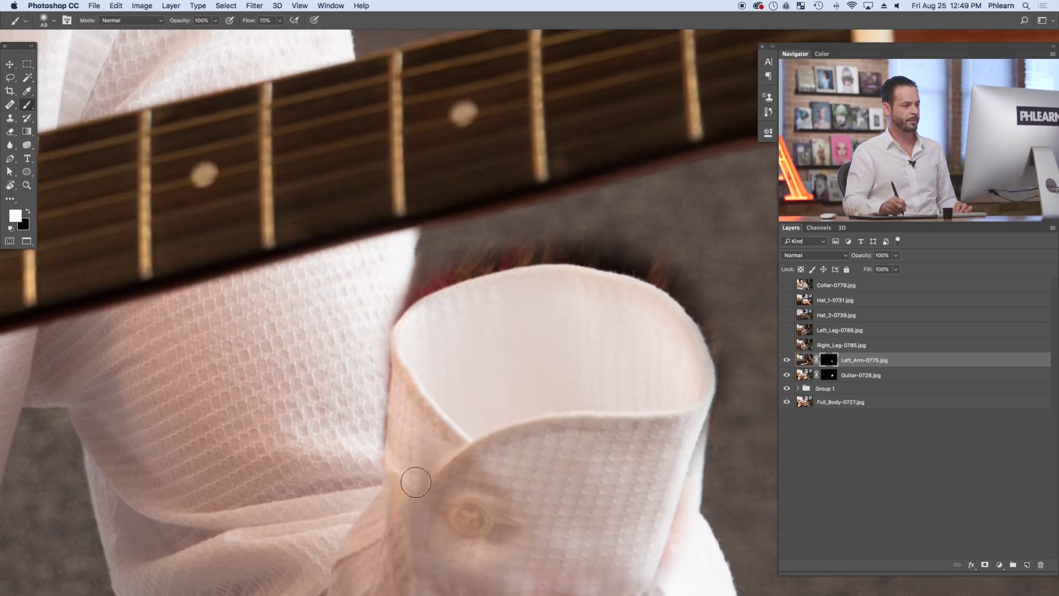
# - Touch up the edge of the cuff on the Left_Arm-0775.jpg mask with a smaller brush, and compare with the mask temporarily disabled
pyautogui.moveTo(592, 409); pyautogui.dragTo(475, 398)
pyautogui.press('[')
pyautogui.press('[')
pyautogui.press('[')
pyautogui.moveTo(589, 333); pyautogui.dragTo(595, 414)
pyautogui.keyDown('shift'); pyautogui.click(828, 362); pyautogui.keyUp('shift')
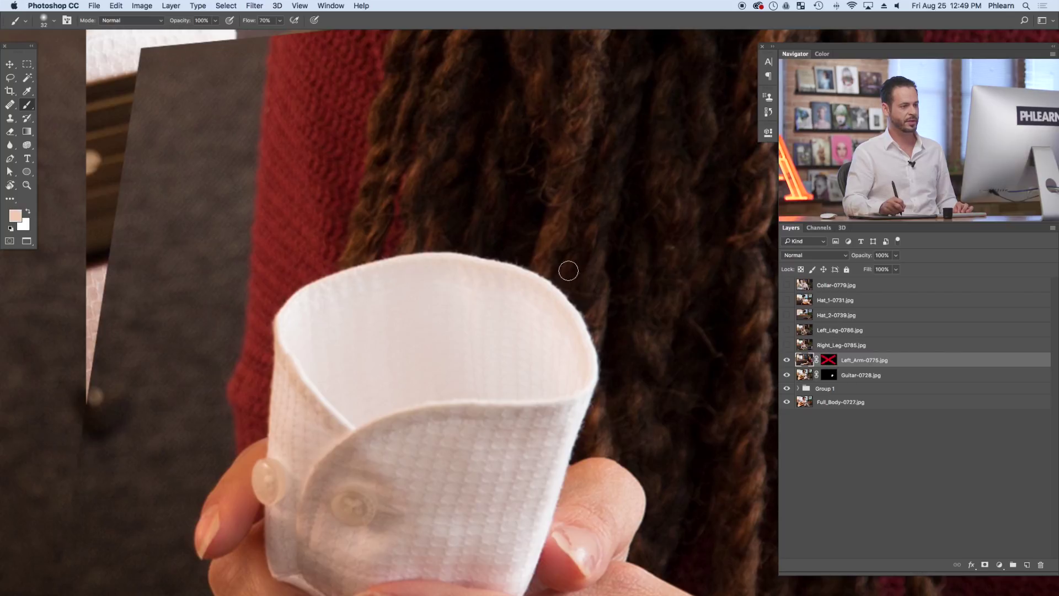
pyautogui.keyDown('shift'); pyautogui.click(829, 359); pyautogui.keyUp('shift')
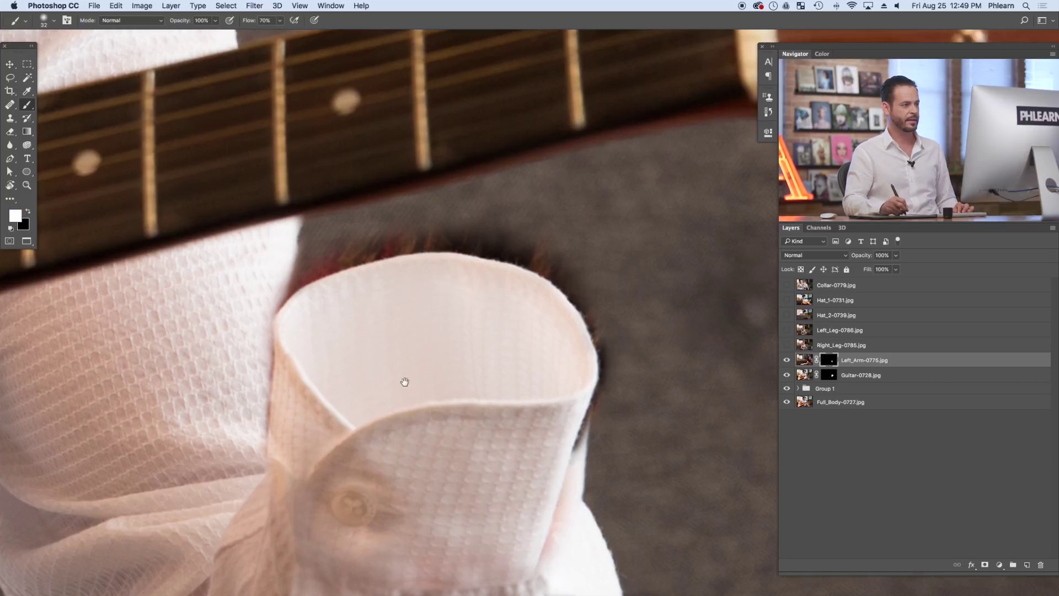
# - Trace a Pen tool path closely along the cuff's outer edge, up the inner side, over the rim, and down the far side
pyautogui.moveTo(401, 374)
pyautogui.mouseDown()
pyautogui.moveTo(409, 362)
pyautogui.moveTo(444, 398)
pyautogui.mouseUp()
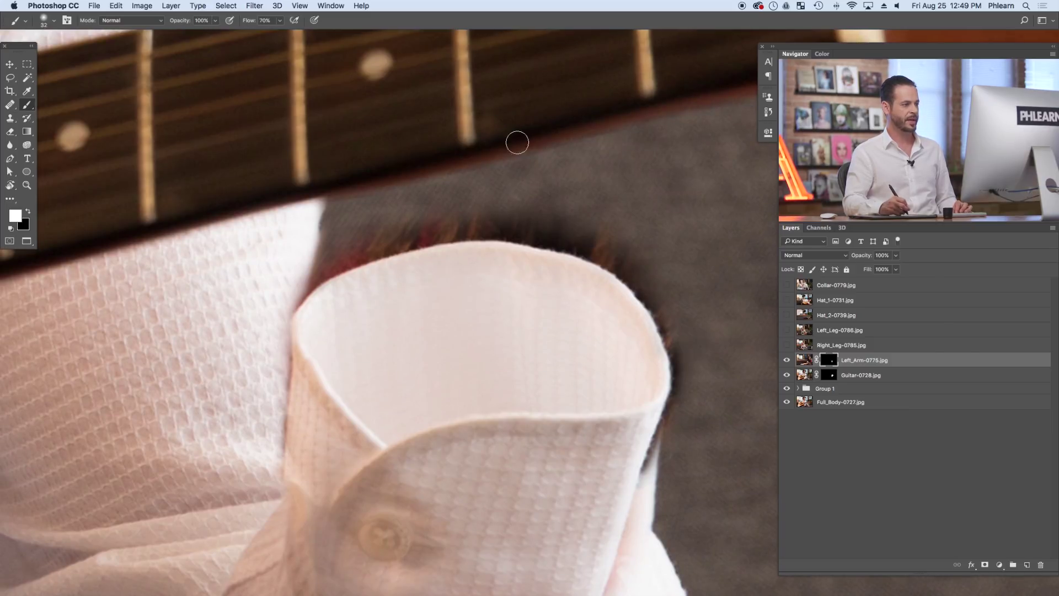
pyautogui.press('p')
pyautogui.moveTo(226, 439)
pyautogui.mouseDown()
pyautogui.moveTo(237, 393)
pyautogui.moveTo(232, 430)
pyautogui.mouseUp()
pyautogui.moveTo(298, 502); pyautogui.dragTo(305, 483)
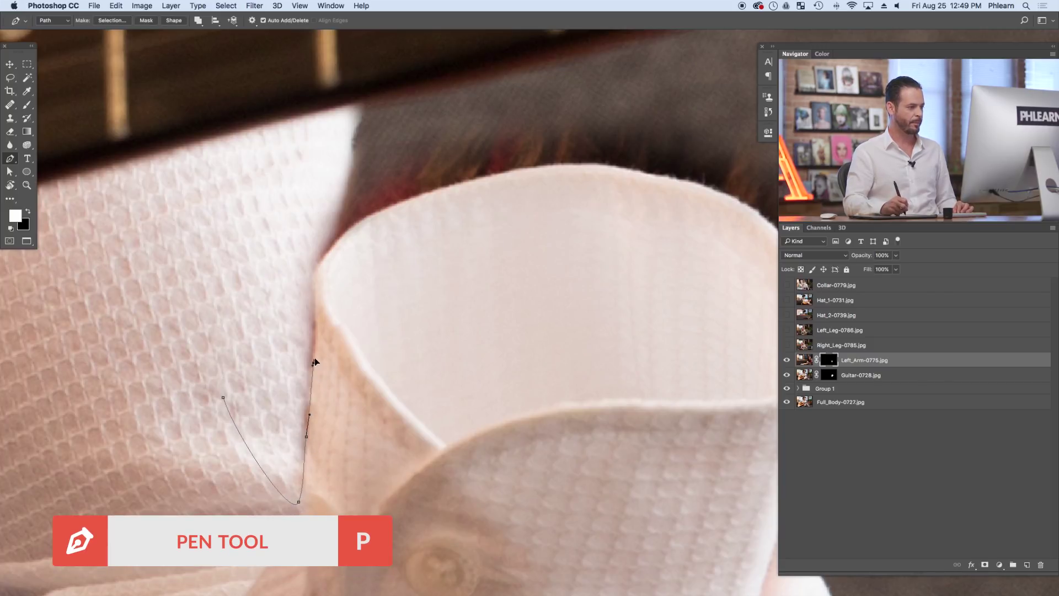
pyautogui.moveTo(315, 296); pyautogui.dragTo(333, 249)
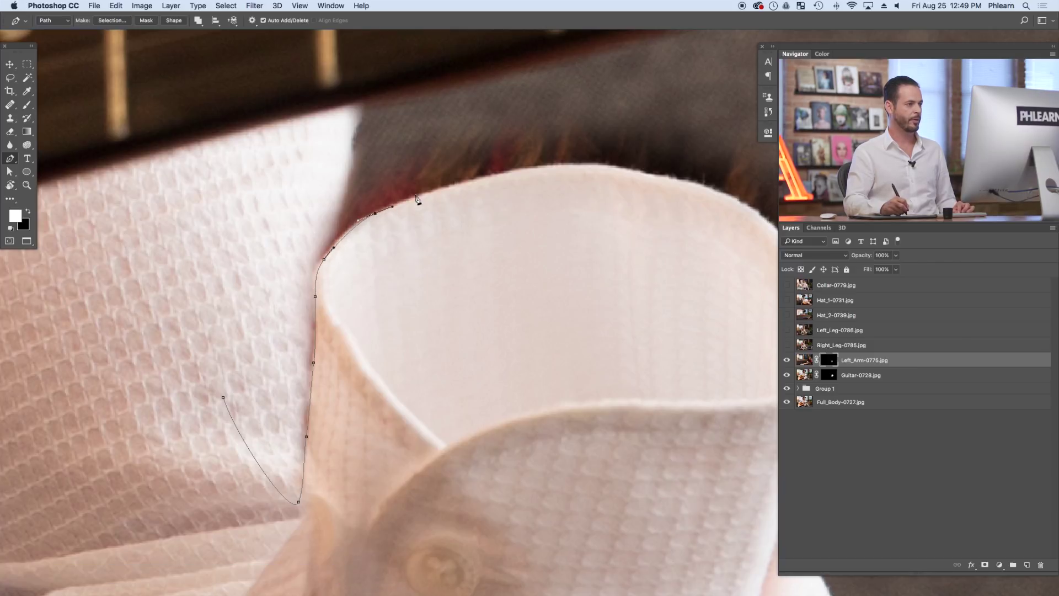
pyautogui.moveTo(565, 179); pyautogui.dragTo(507, 179)
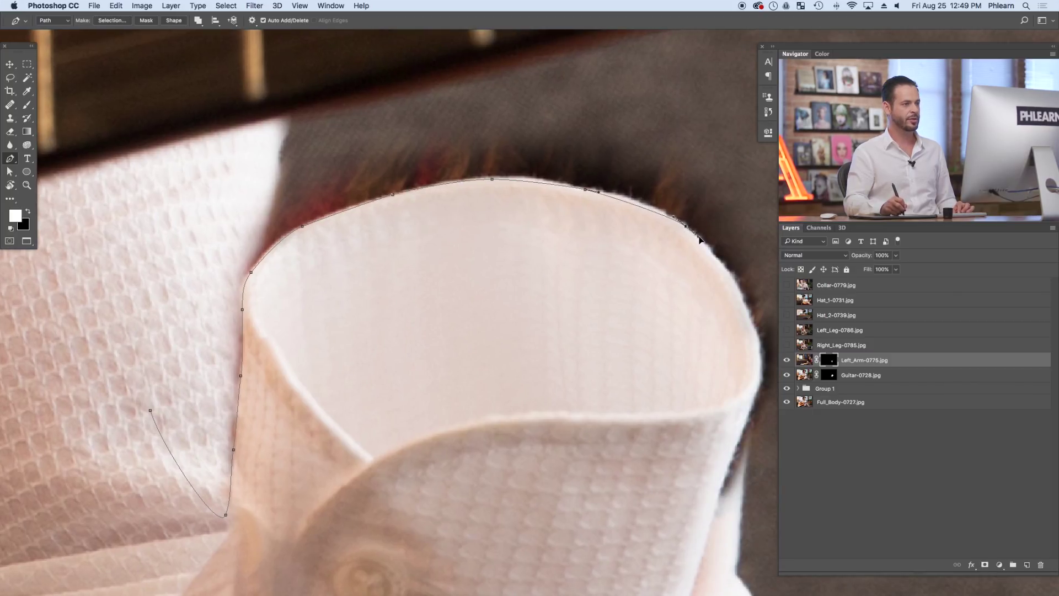
pyautogui.moveTo(720, 270); pyautogui.dragTo(658, 265)
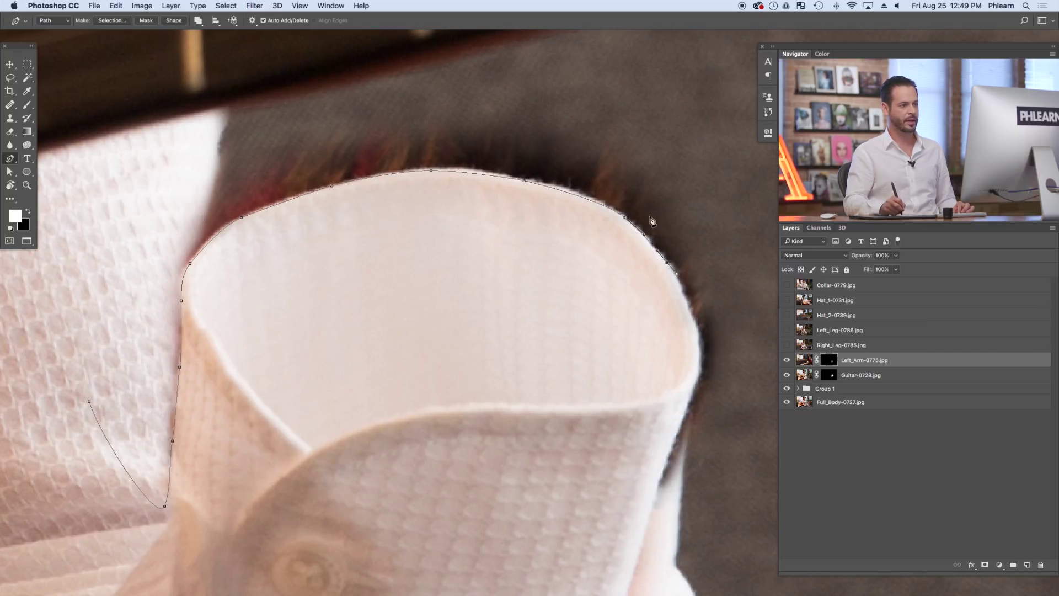
pyautogui.moveTo(660, 308); pyautogui.dragTo(604, 300)
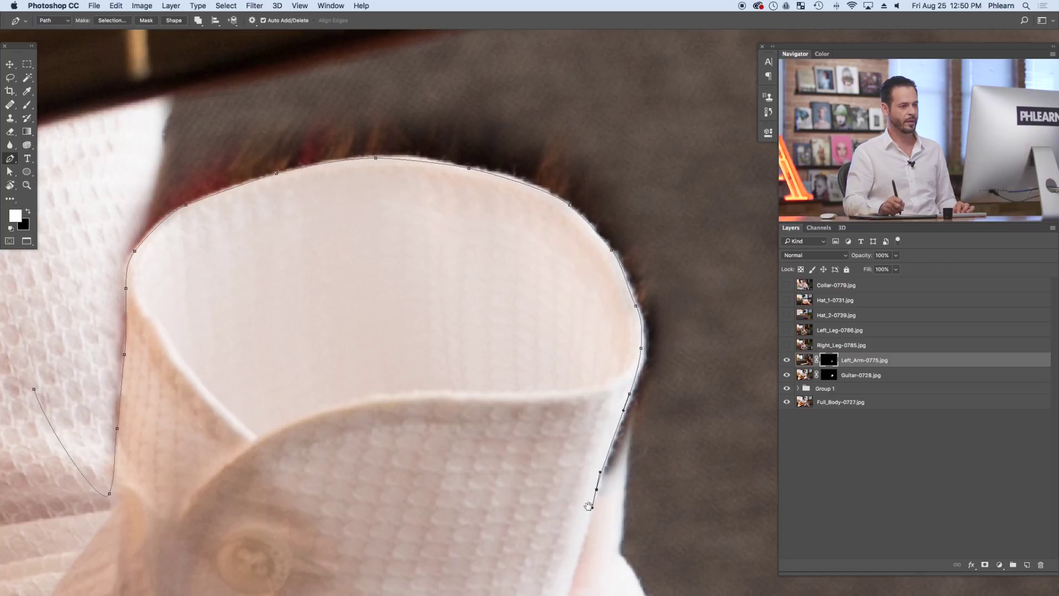
pyautogui.scroll(-4, 585, 505)
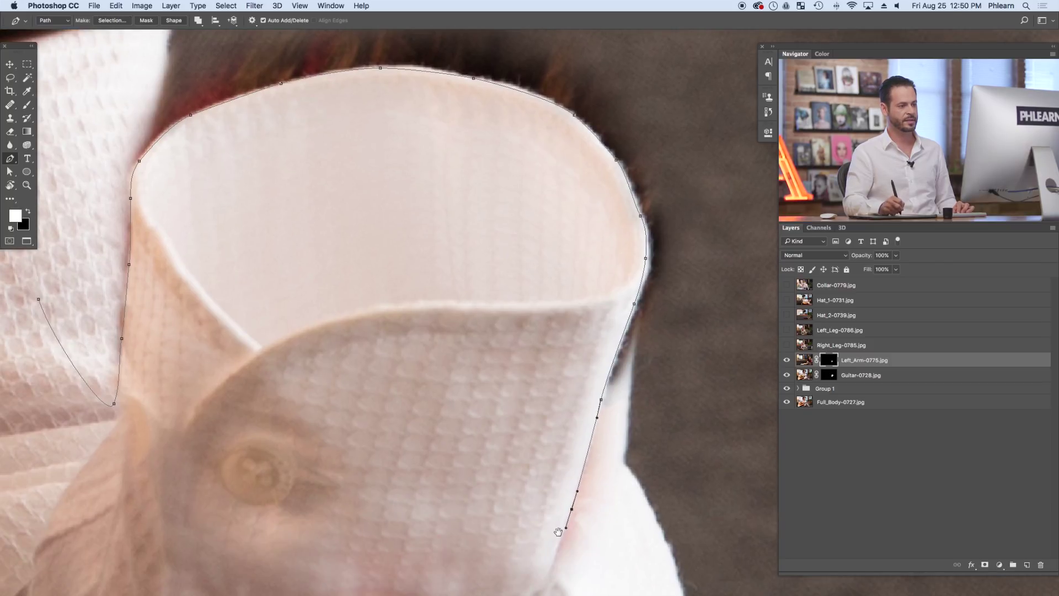
pyautogui.moveTo(558, 531); pyautogui.dragTo(578, 439)
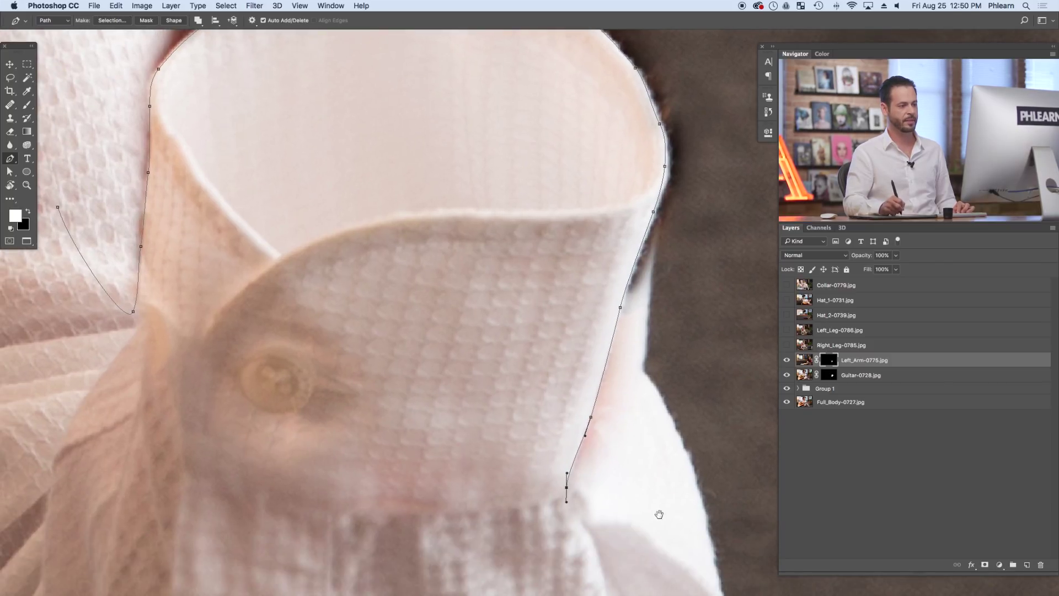
# - Continue the path loosely through the background around the outside of the cuff, back toward its starting point on the shirt
pyautogui.hscroll(5, 660, 514)
pyautogui.click(651, 510)
pyautogui.click(706, 238)
pyautogui.scroll(8, 679, 141)
pyautogui.click(667, 161)
pyautogui.click(468, 88)
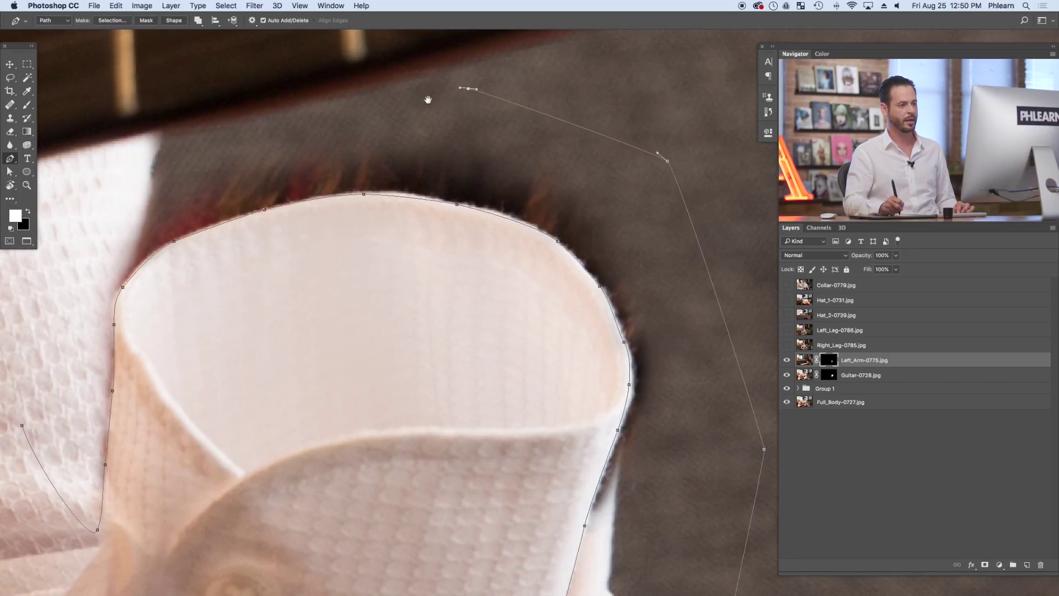
pyautogui.moveTo(428, 99); pyautogui.dragTo(524, 204)
pyautogui.click(342, 163)
pyautogui.click(168, 237)
pyautogui.moveTo(452, 354); pyautogui.dragTo(422, 269)
# - Convert the cuff path into a new anti-aliased selection with a feather radius of 0.5 pixels
pyautogui.moveTo(478, 280); pyautogui.dragTo(443, 297)
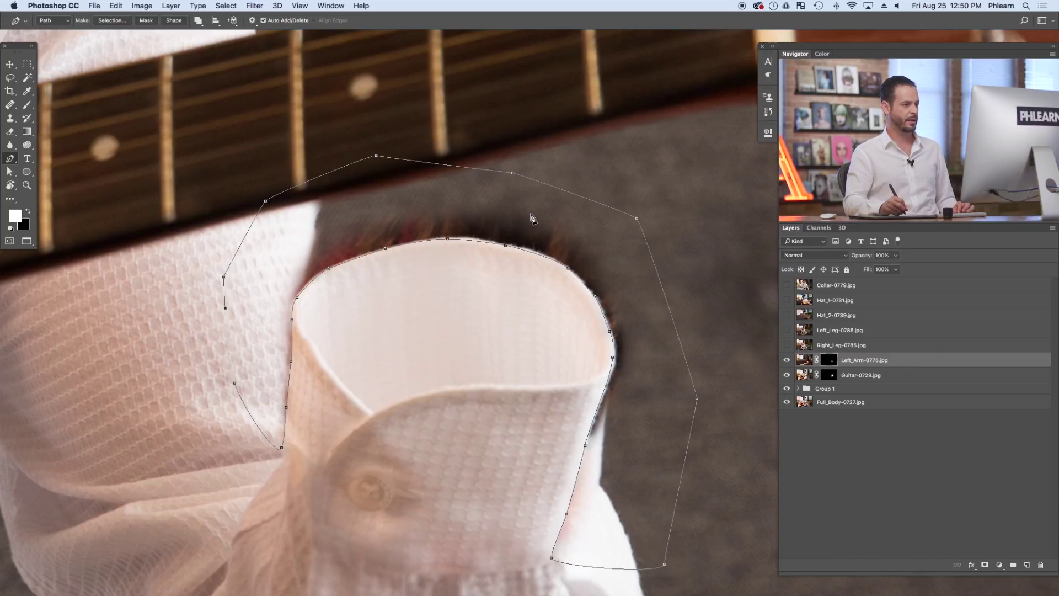
pyautogui.rightClick(530, 219)
pyautogui.click(598, 257)
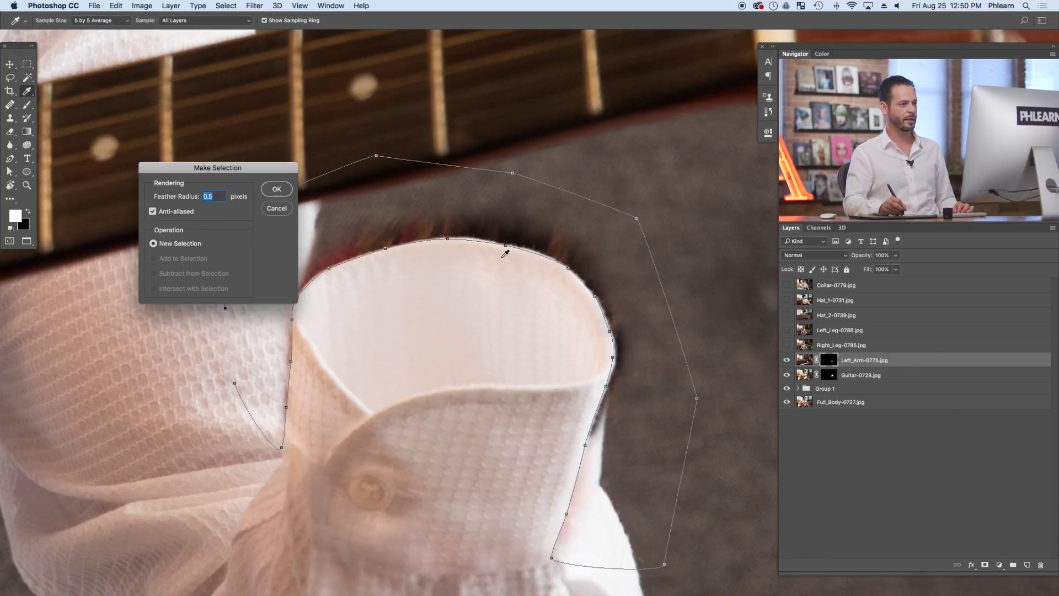
pyautogui.click(284, 190)
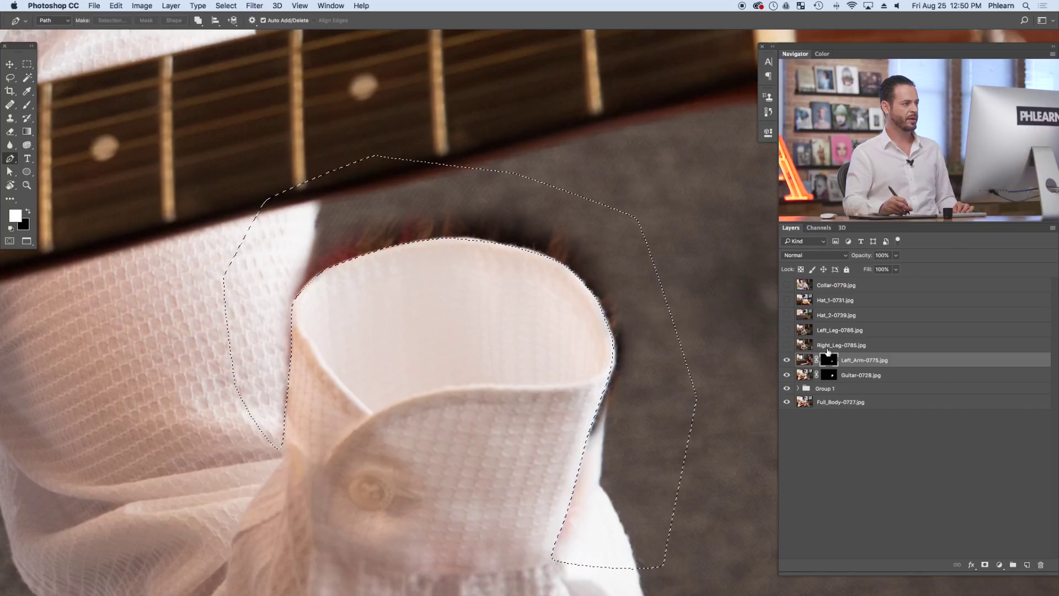
# - Paint black on the Left_Arm-0775.jpg mask within the selection, its outline hidden, to remove the dark and red fringe around the cuff
pyautogui.press('b')
pyautogui.moveTo(407, 244); pyautogui.dragTo(421, 241)
pyautogui.press('x')
pyautogui.moveTo(527, 232)
pyautogui.mouseDown()
pyautogui.moveTo(404, 208)
pyautogui.moveTo(299, 309)
pyautogui.mouseUp()
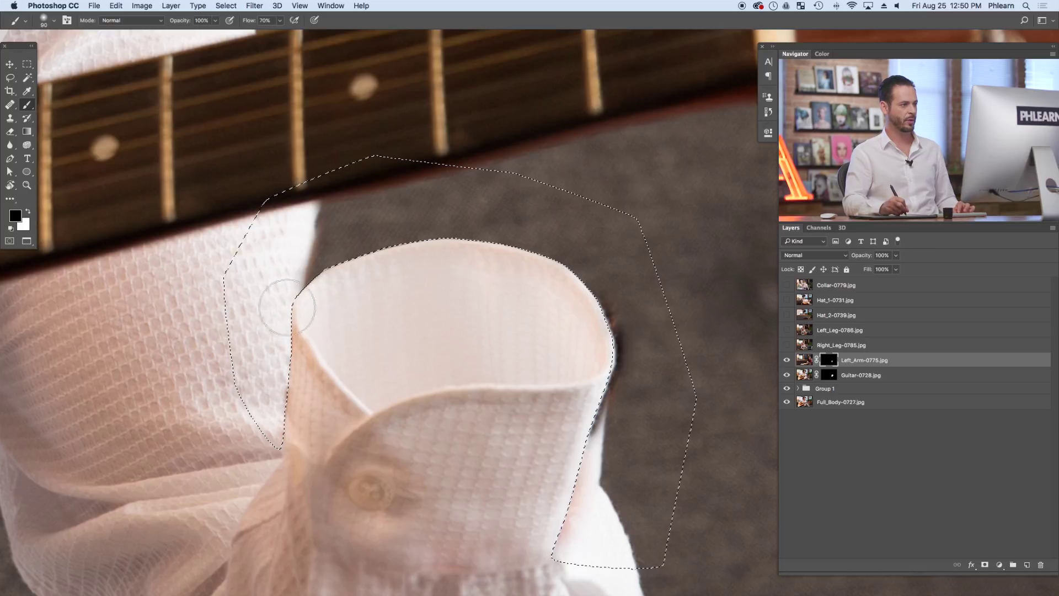
pyautogui.press('super+h')
pyautogui.moveTo(304, 286); pyautogui.dragTo(293, 348)
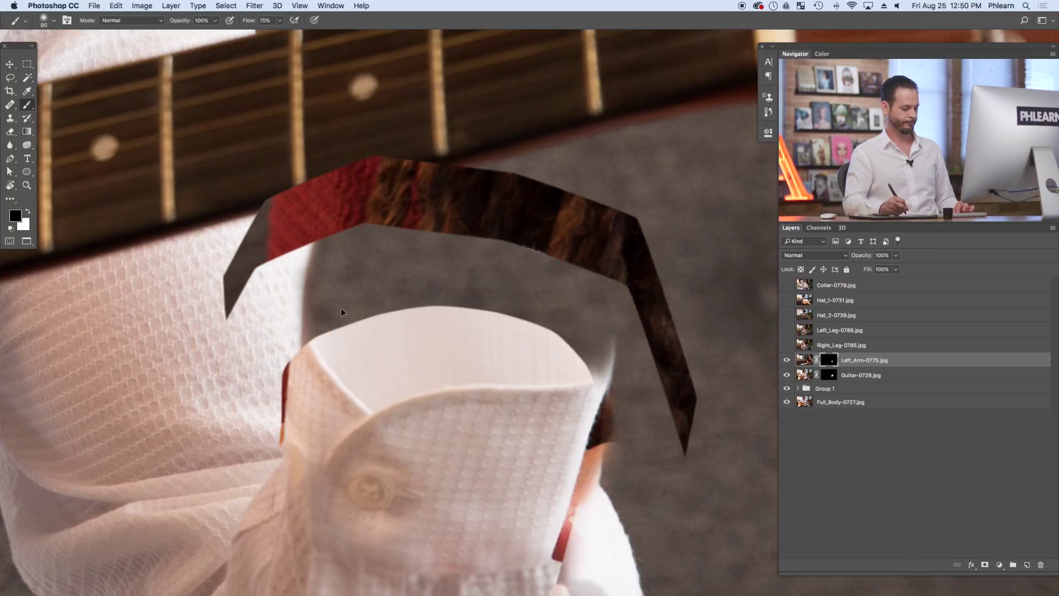
pyautogui.press('super+z')
pyautogui.moveTo(598, 309); pyautogui.dragTo(584, 425)
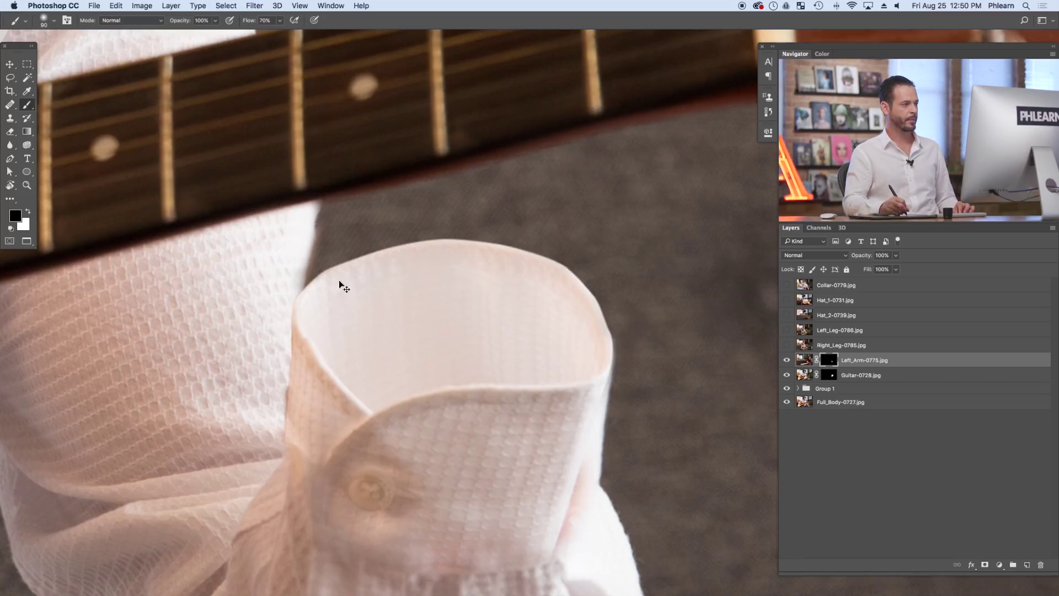
# - Add an empty layer above Left_Arm-0775.jpg and clone over the uneven shirt edges below the guitar neck and beside the cuff
pyautogui.press('s')
pyautogui.press('super+shift+alt+n')
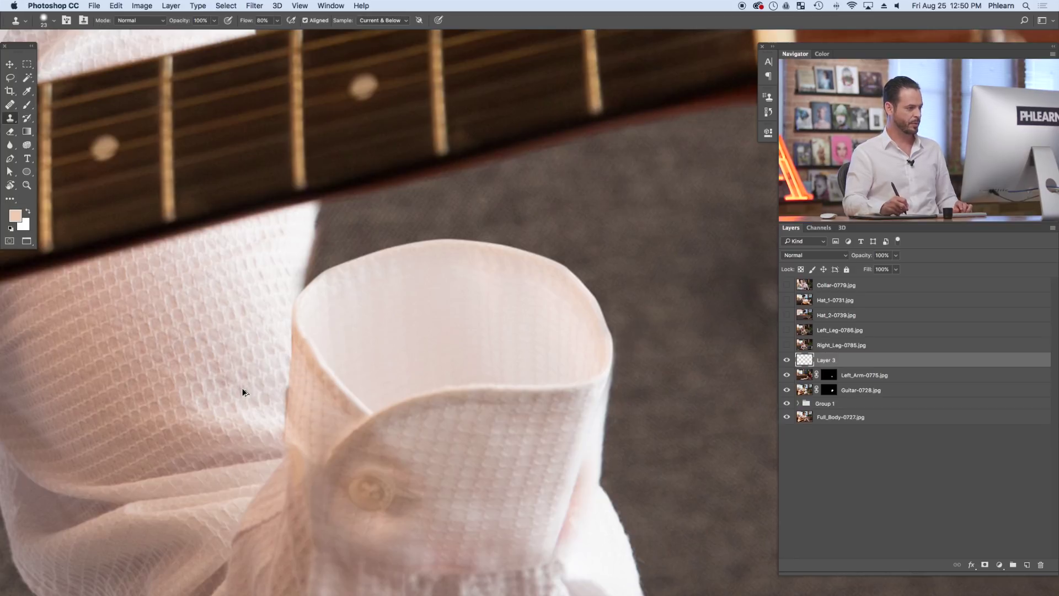
pyautogui.moveTo(300, 256); pyautogui.dragTo(295, 255)
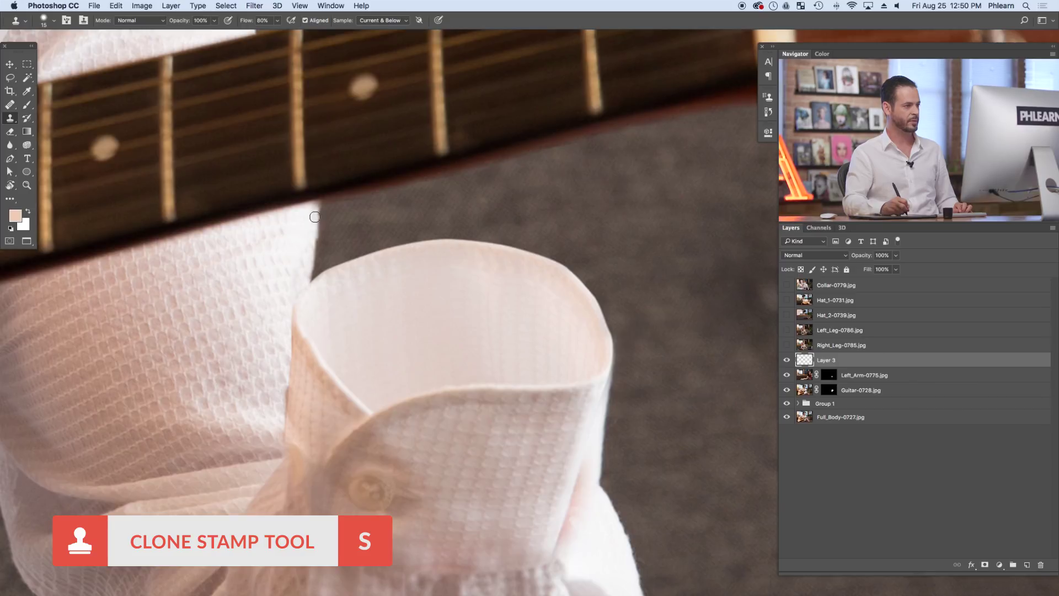
pyautogui.moveTo(314, 213); pyautogui.dragTo(326, 214)
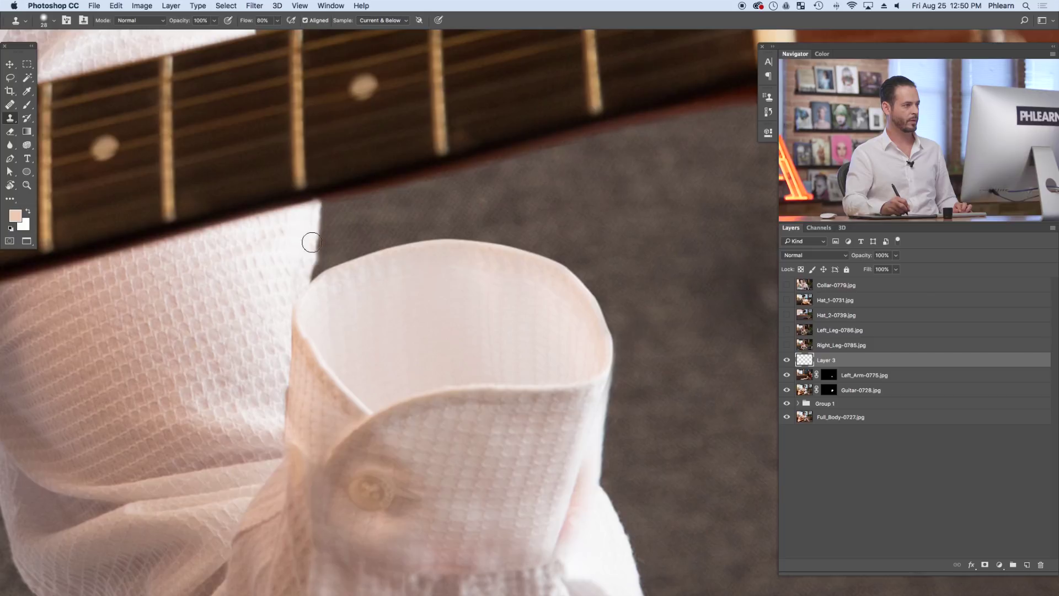
pyautogui.press('e')
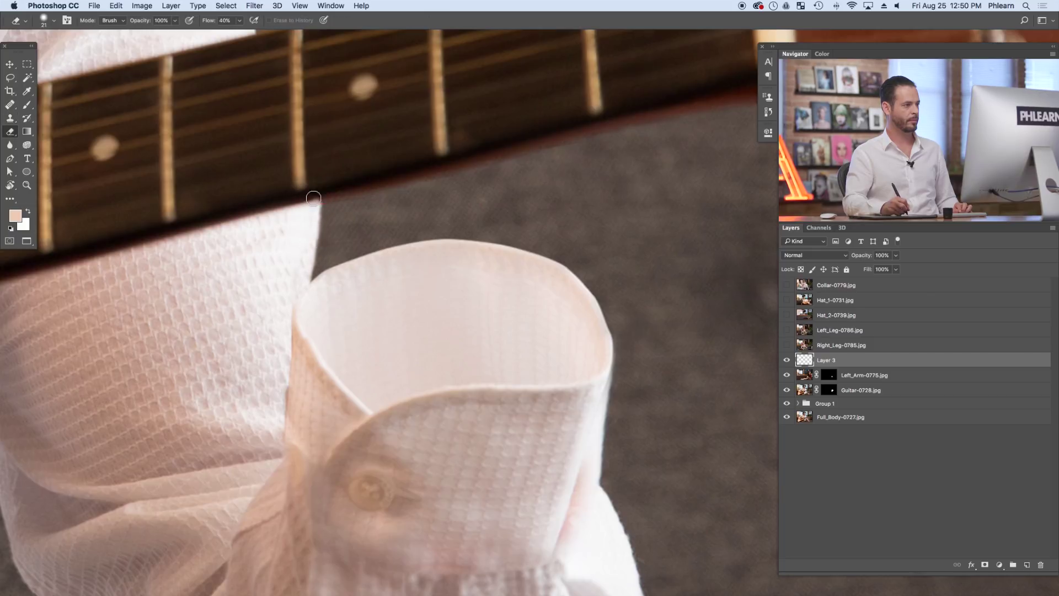
pyautogui.press('s')
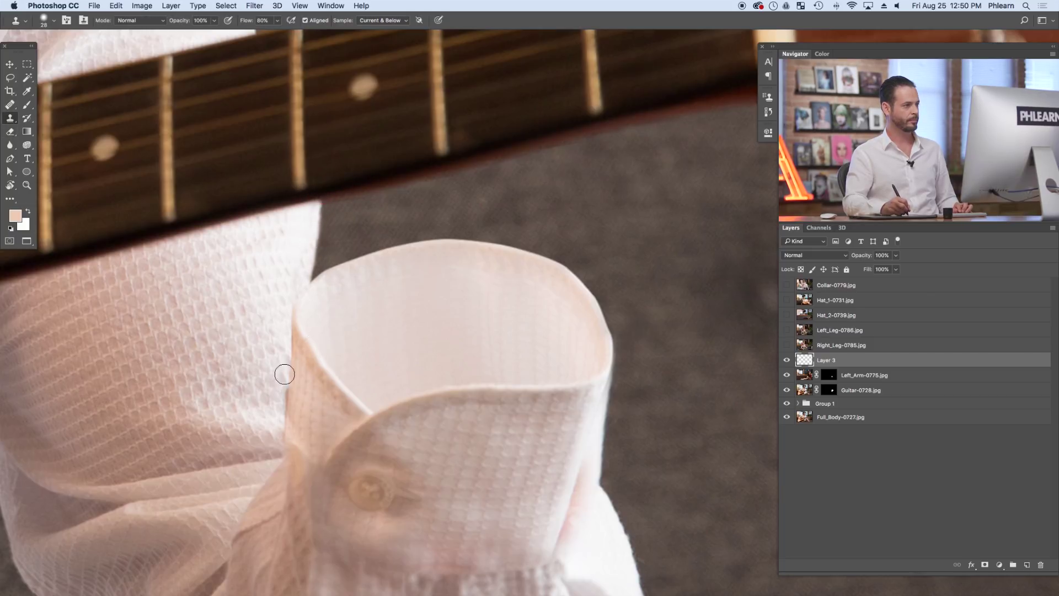
pyautogui.moveTo(278, 400); pyautogui.dragTo(273, 399)
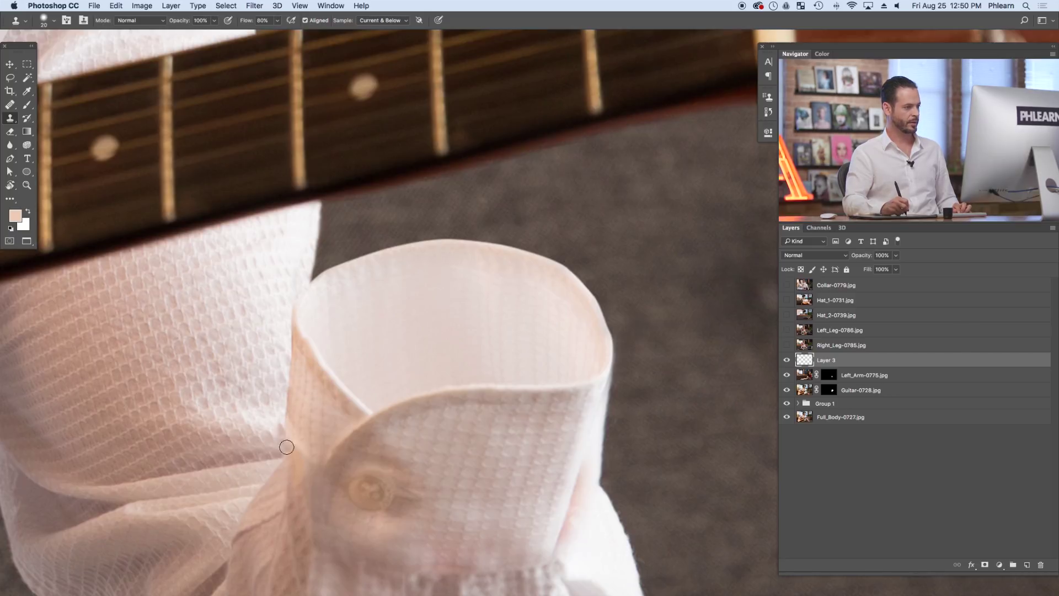
# - Clone clean fabric over the dark gap and rough edge where the cuff's outer side meets the sleeve
pyautogui.scroll(-4, 397, 426)
pyautogui.hscroll(4, 398, 426)
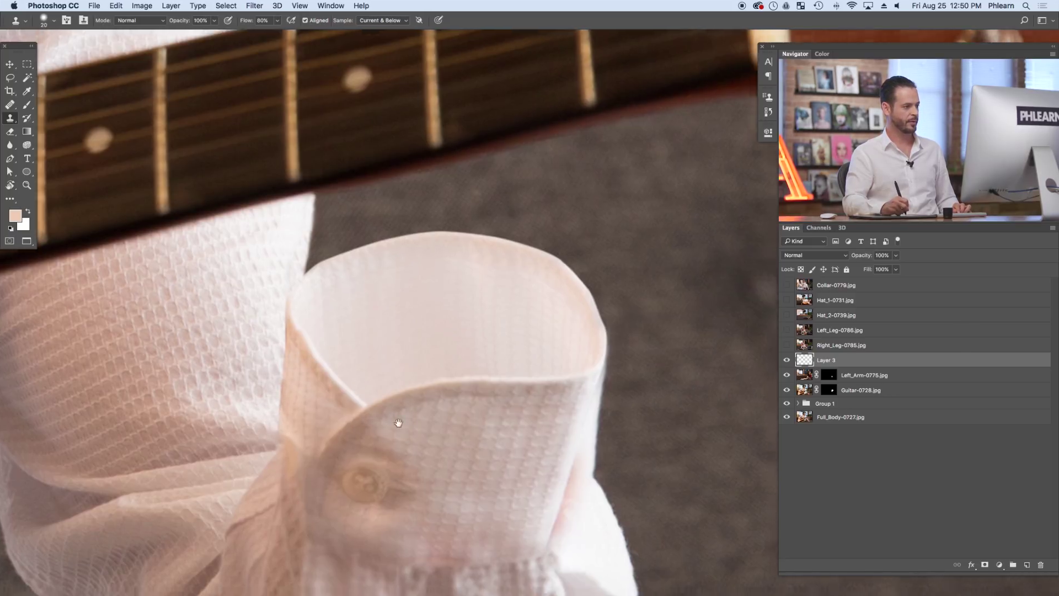
pyautogui.moveTo(465, 385); pyautogui.dragTo(453, 413)
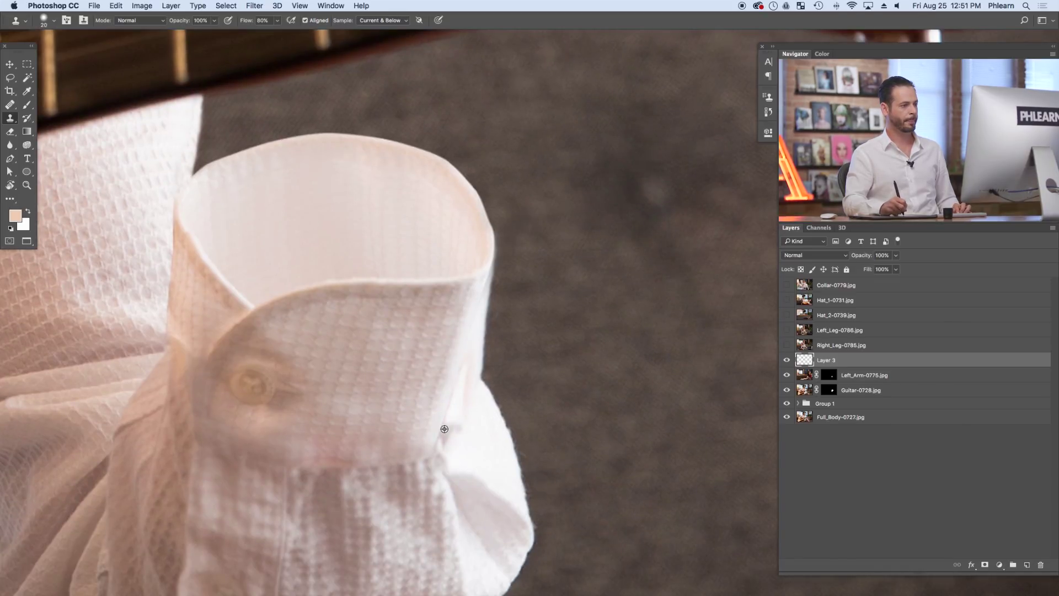
pyautogui.moveTo(478, 441); pyautogui.dragTo(461, 442)
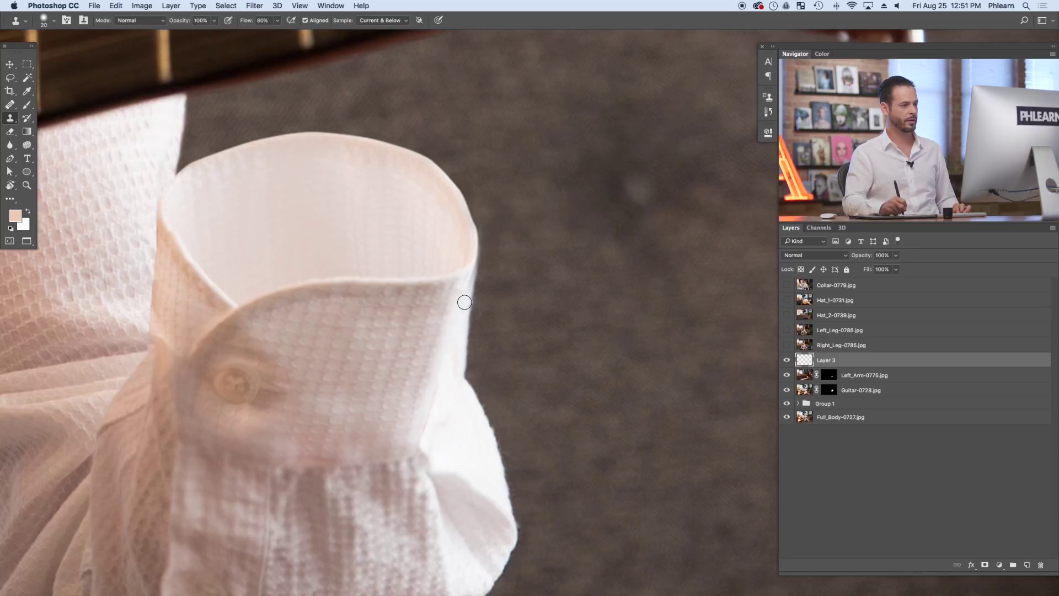
pyautogui.moveTo(495, 388); pyautogui.dragTo(461, 401)
pyautogui.moveTo(486, 439); pyautogui.dragTo(542, 433)
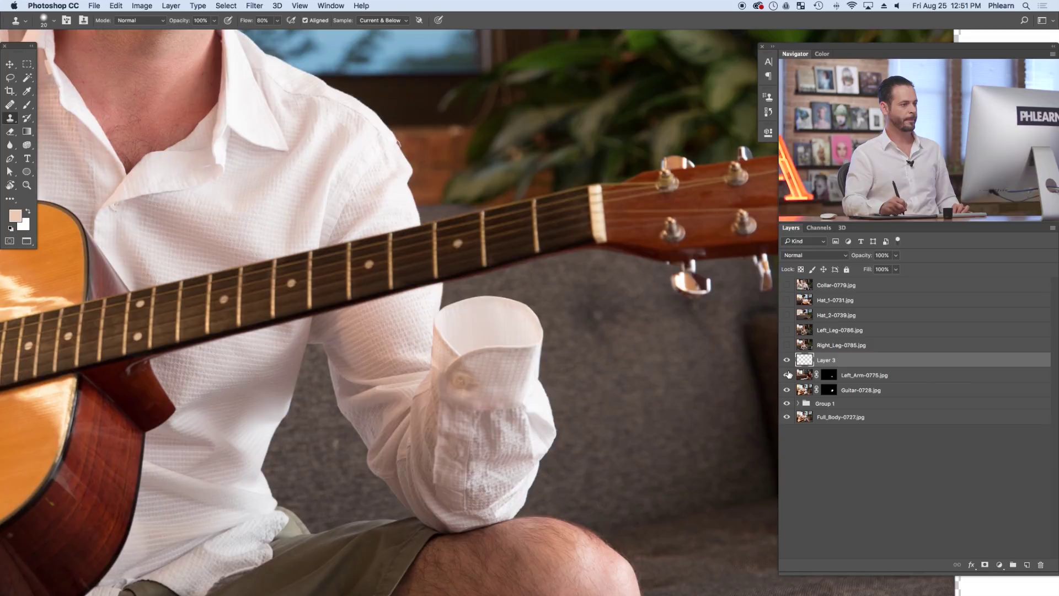
pyautogui.moveTo(418, 344); pyautogui.dragTo(439, 363)
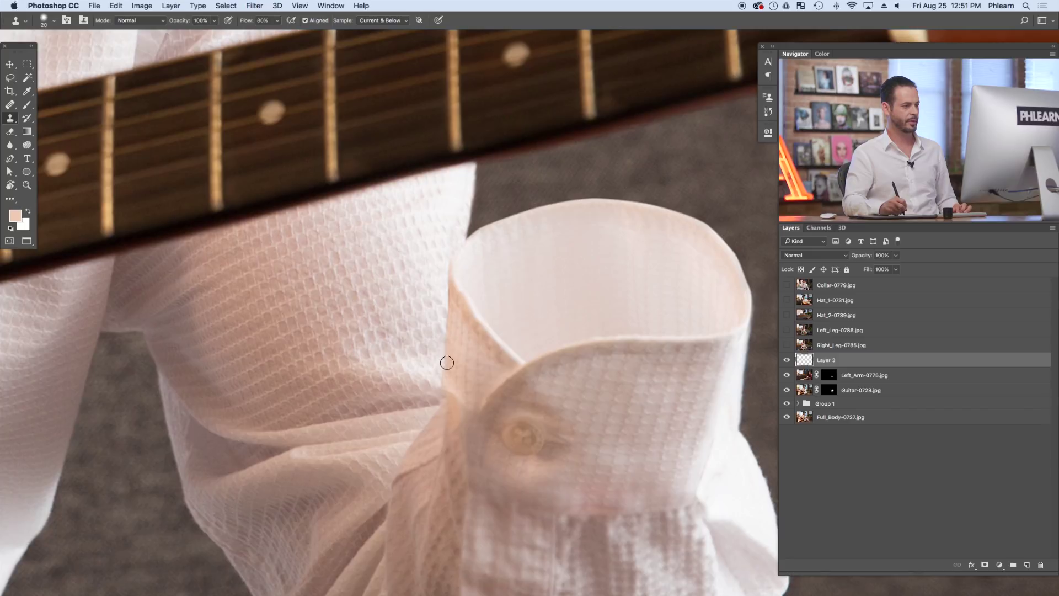
pyautogui.moveTo(489, 373); pyautogui.dragTo(479, 392)
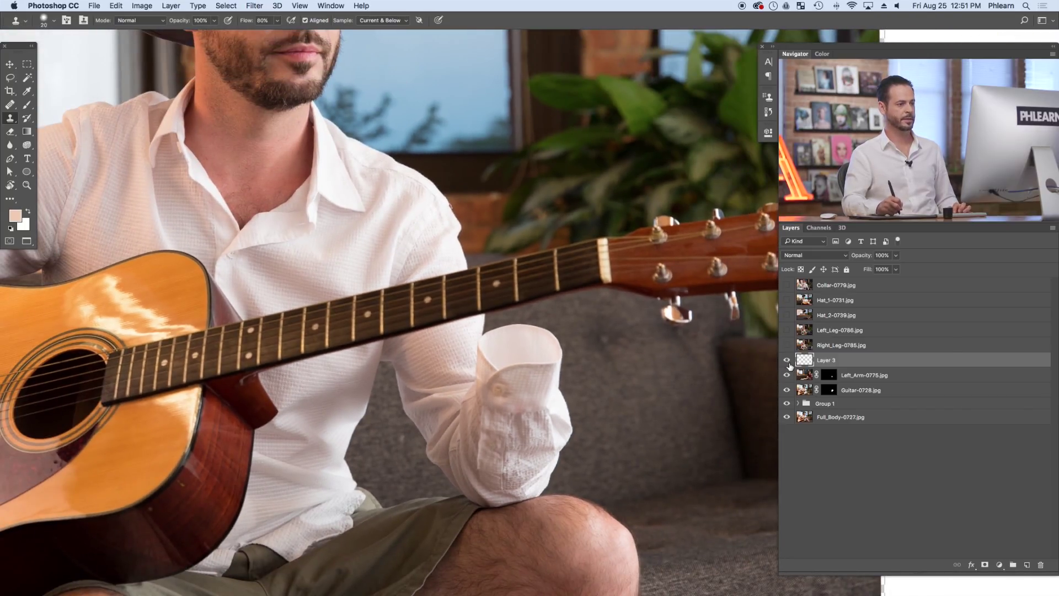
# - Group Layer 3, Left_Arm-0775.jpg and Guitar-0728.jpg, and toggle the group's visibility to compare the sleeve before and after
pyautogui.keyDown('shift'); pyautogui.click(873, 392); pyautogui.keyUp('shift')
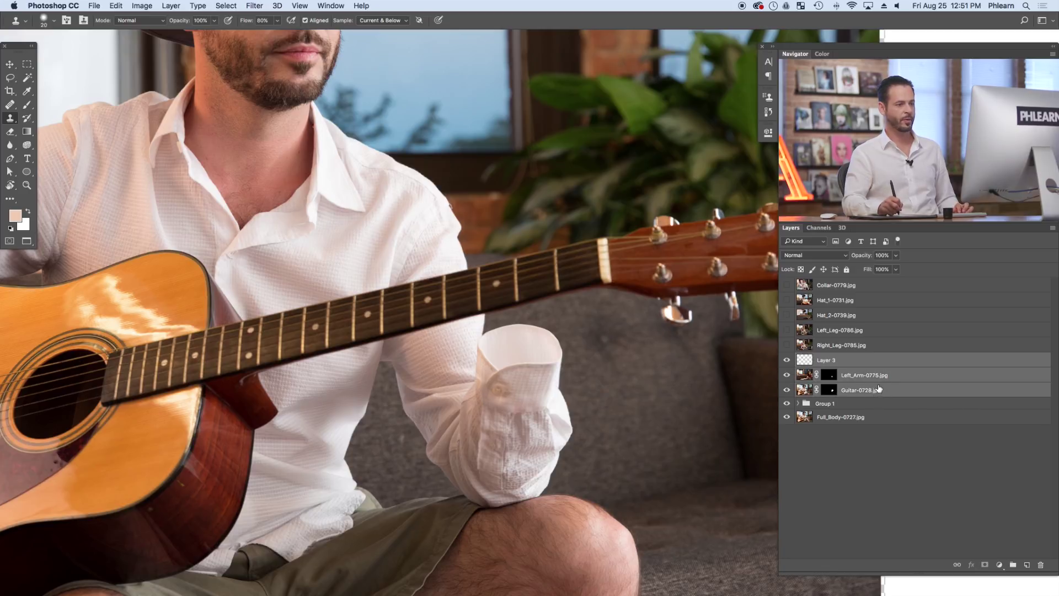
pyautogui.press('super+g')
pyautogui.click(786, 359)
pyautogui.click(786, 360)
pyautogui.click(786, 360)
pyautogui.moveTo(526, 396); pyautogui.dragTo(569, 383)
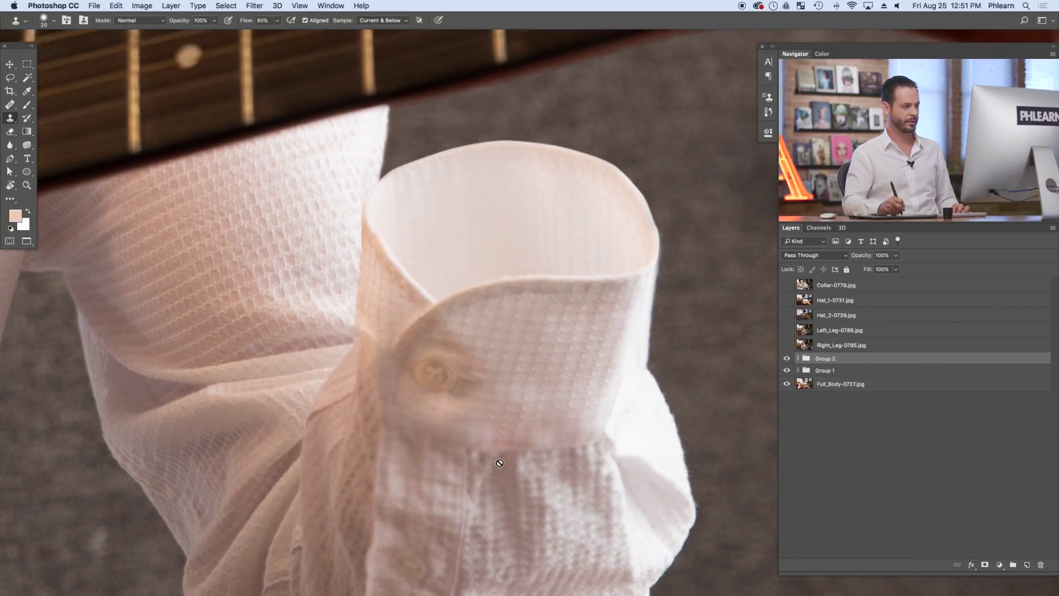
pyautogui.click(786, 359)
pyautogui.click(786, 359)
pyautogui.click(786, 359)
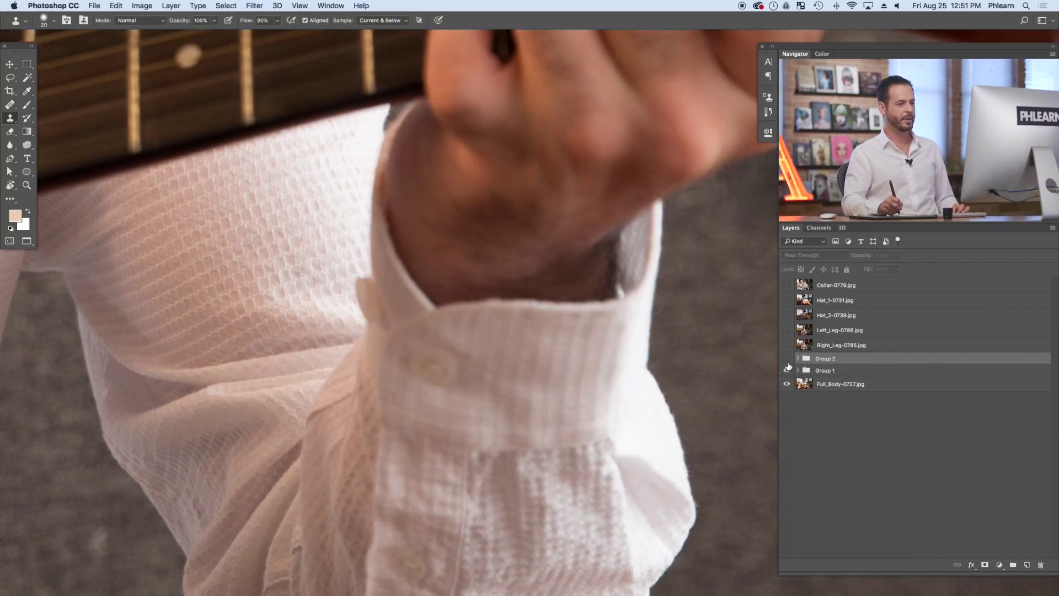
pyautogui.click(786, 360)
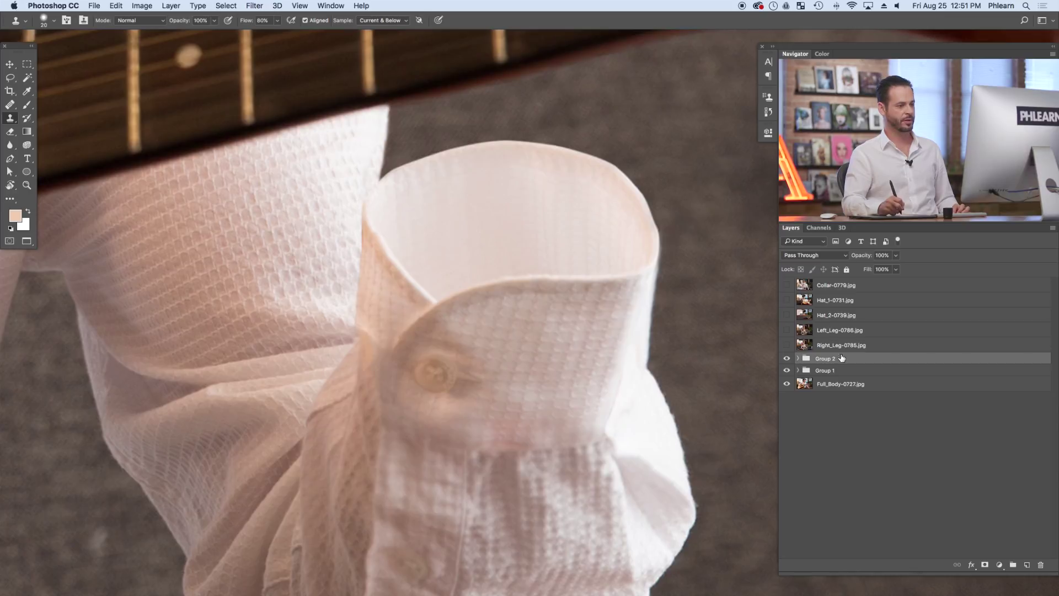
# - Clone fabric on Layer 3 in Group 2 over the rough transition where the cuff's lower edge meets the sleeve
pyautogui.click(799, 359)
pyautogui.click(838, 376)
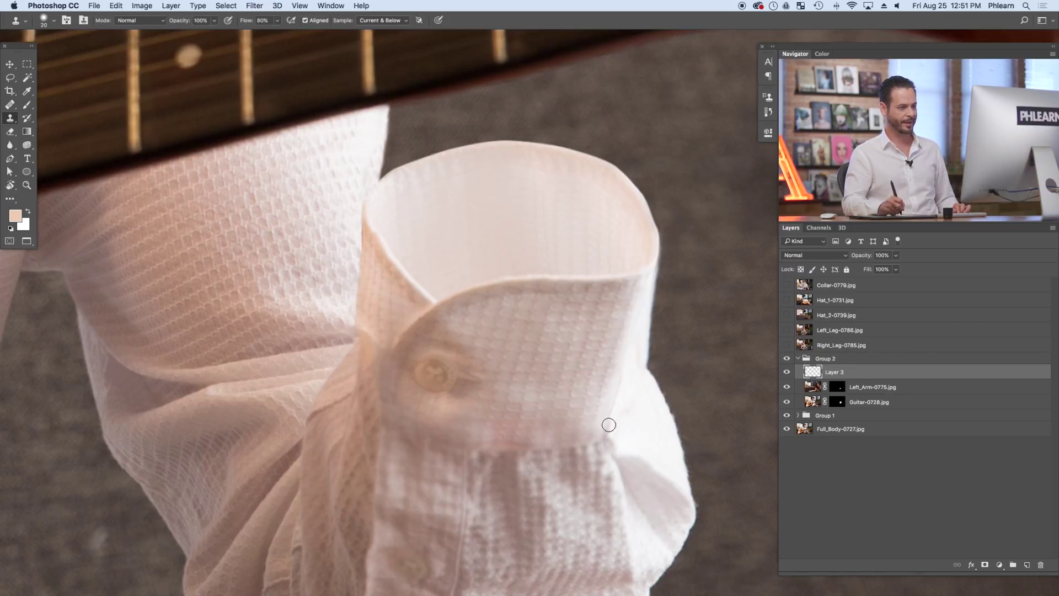
pyautogui.moveTo(626, 444); pyautogui.dragTo(640, 441)
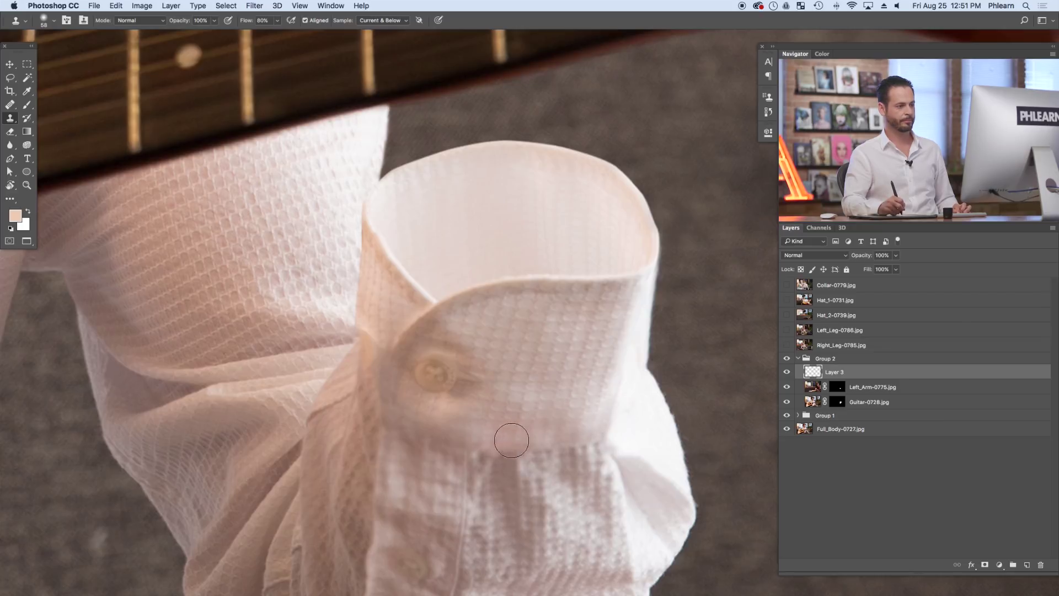
pyautogui.press('super+0')
pyautogui.moveTo(499, 472); pyautogui.dragTo(516, 433)
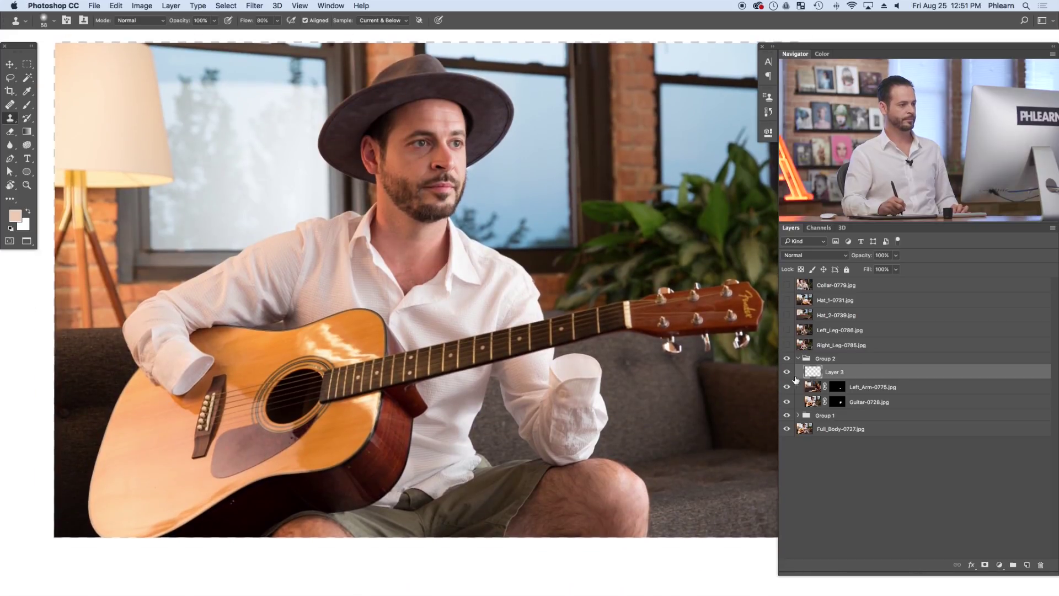
pyautogui.click(799, 359)
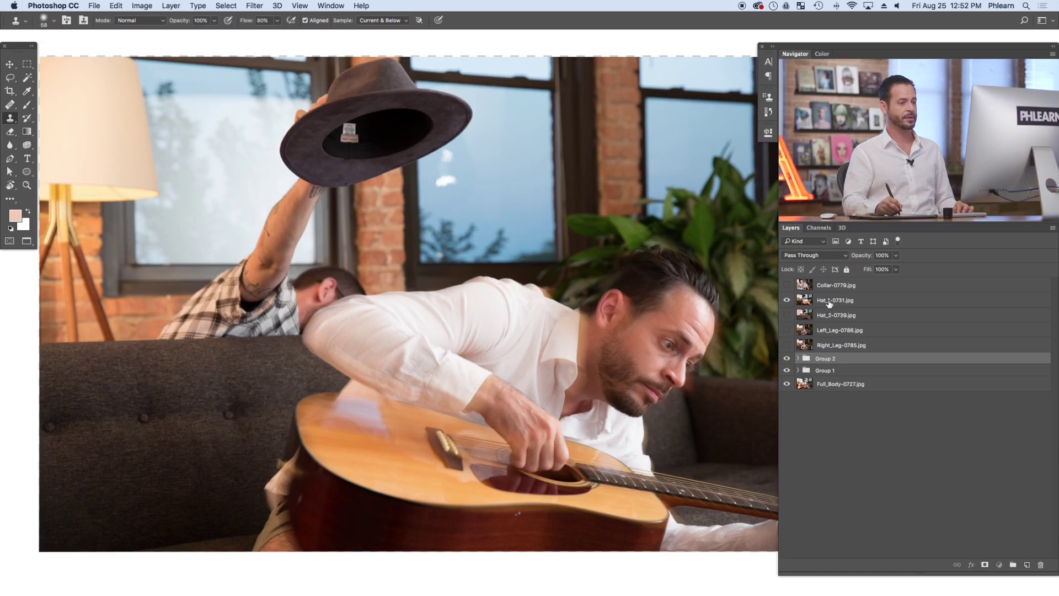
# - Add a black mask to Hat_1-0731.jpg and paint white over the lower face and neck to reveal the background
pyautogui.click(828, 302)
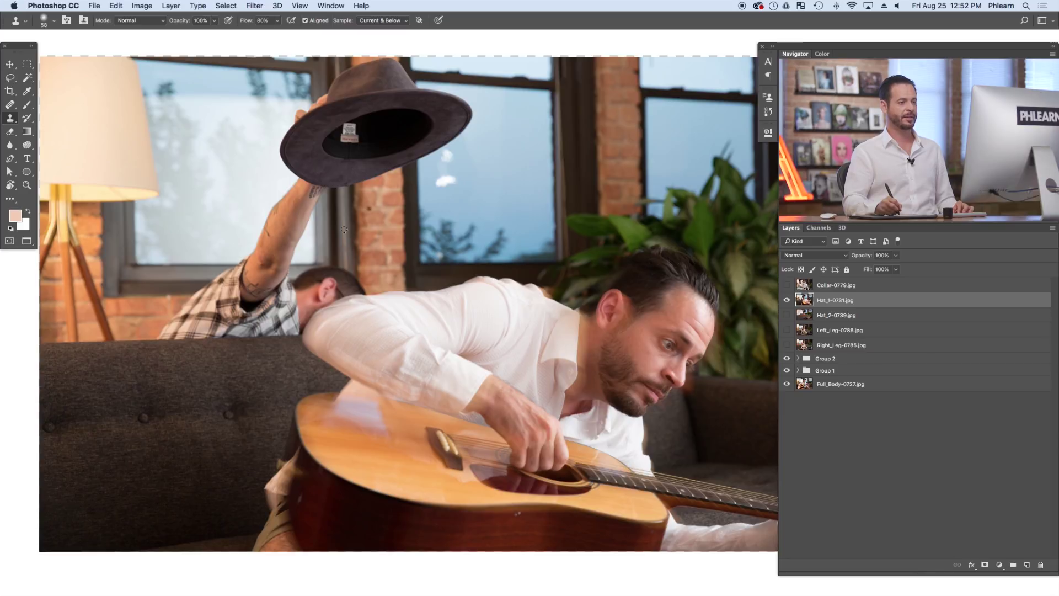
pyautogui.moveTo(446, 274); pyautogui.dragTo(499, 301)
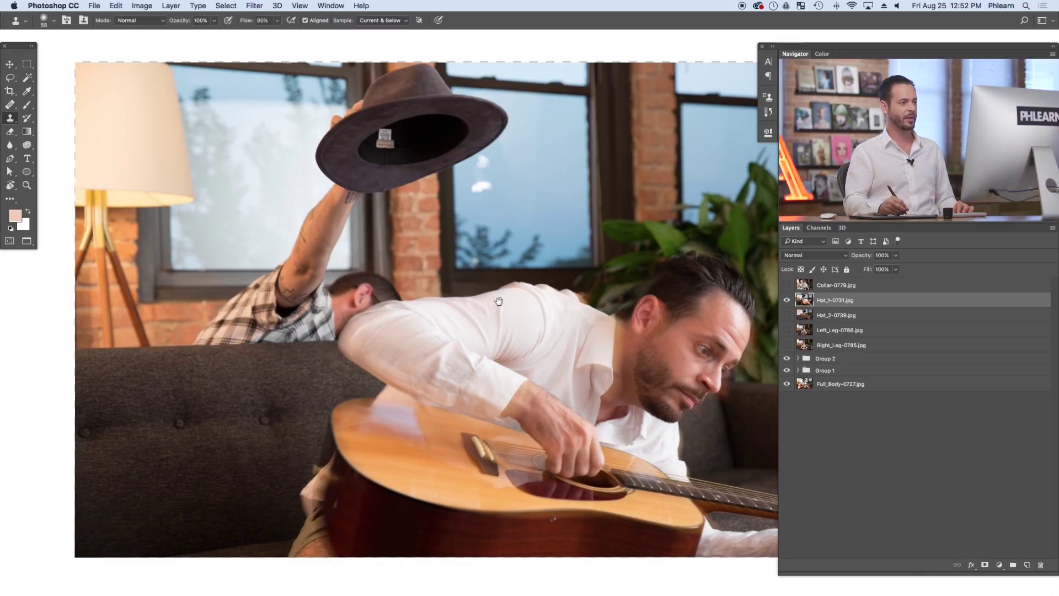
pyautogui.keyDown('alt'); pyautogui.click(985, 565); pyautogui.keyUp('alt')
pyautogui.press('b')
pyautogui.press('x')
pyautogui.moveTo(452, 224)
pyautogui.mouseDown()
pyautogui.moveTo(502, 201)
pyautogui.moveTo(387, 202)
pyautogui.moveTo(447, 218)
pyautogui.mouseUp()
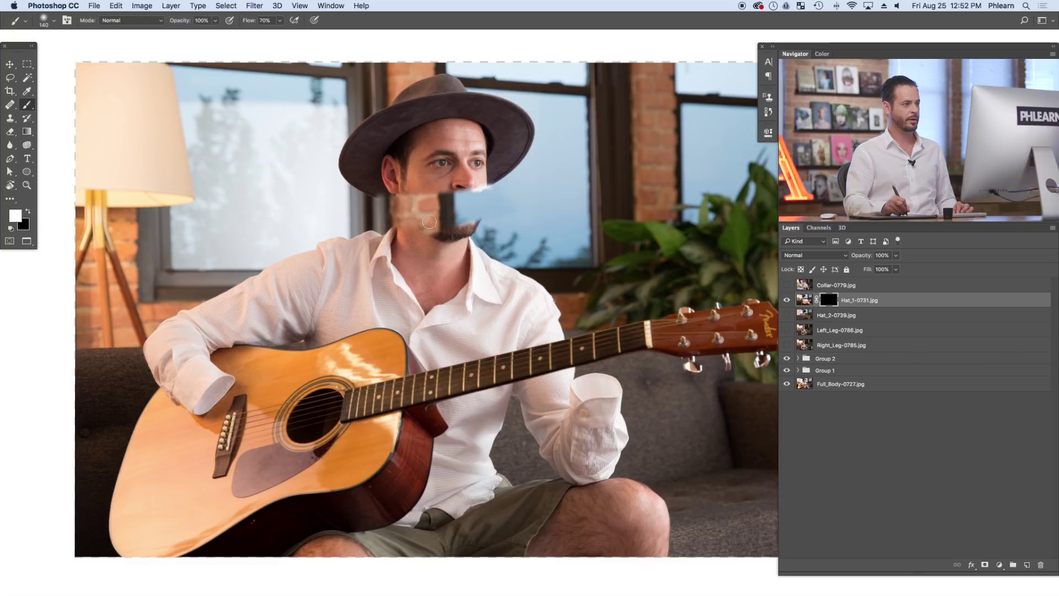
pyautogui.moveTo(455, 242)
pyautogui.mouseDown()
pyautogui.moveTo(431, 282)
pyautogui.moveTo(436, 229)
pyautogui.moveTo(422, 251)
pyautogui.moveTo(404, 225)
pyautogui.moveTo(413, 246)
pyautogui.moveTo(440, 256)
pyautogui.moveTo(453, 247)
pyautogui.moveTo(441, 266)
pyautogui.moveTo(418, 240)
pyautogui.moveTo(428, 281)
pyautogui.moveTo(444, 263)
pyautogui.moveTo(431, 234)
pyautogui.moveTo(417, 260)
pyautogui.moveTo(441, 262)
pyautogui.moveTo(442, 225)
pyautogui.moveTo(427, 267)
pyautogui.moveTo(455, 252)
pyautogui.moveTo(412, 209)
pyautogui.moveTo(486, 189)
pyautogui.mouseUp()
# - Move Hat_2-0739.jpg above Hat_1-0731.jpg, show it and lower its opacity to 66%
pyautogui.moveTo(832, 316); pyautogui.dragTo(827, 295)
pyautogui.click(788, 301)
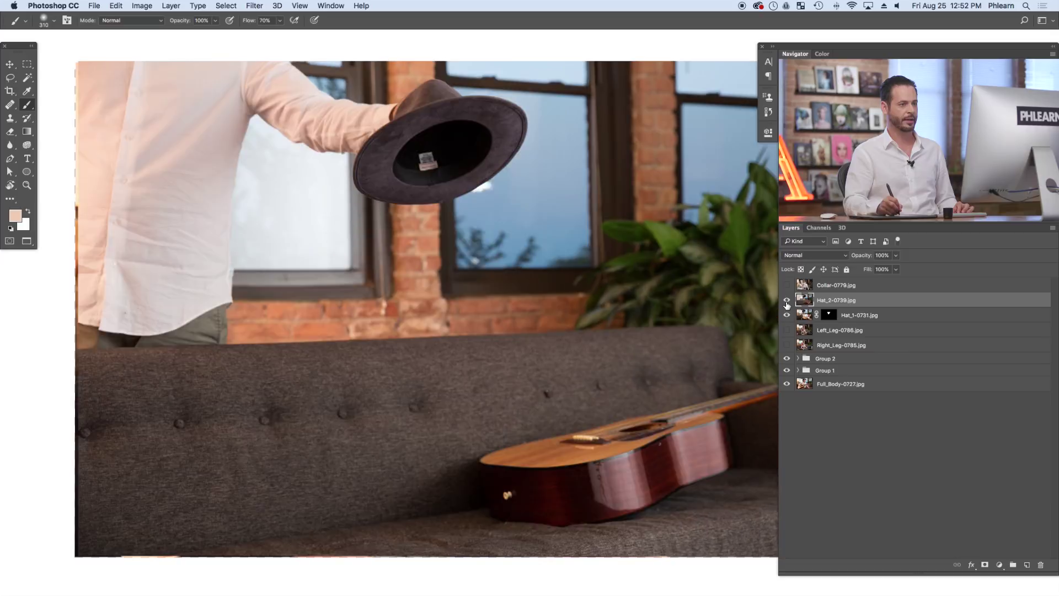
pyautogui.click(786, 300)
pyautogui.click(787, 300)
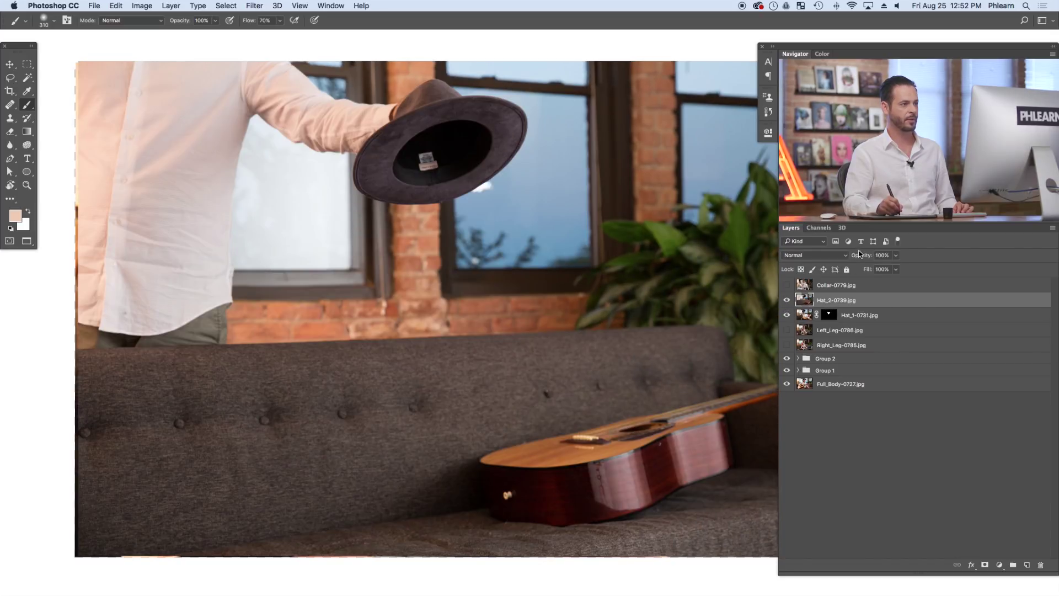
pyautogui.moveTo(852, 258); pyautogui.dragTo(845, 256)
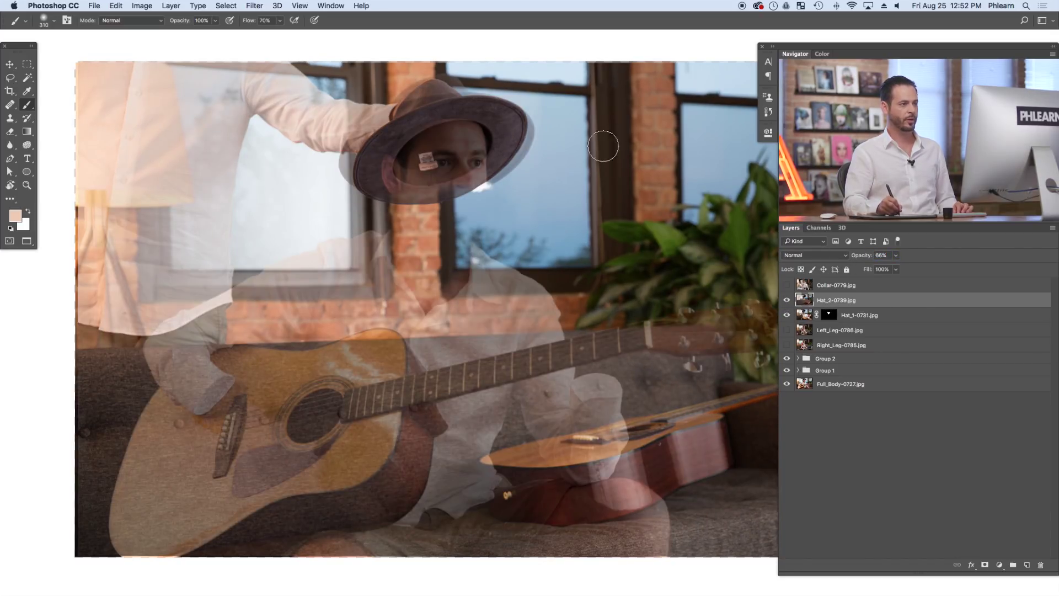
# - Select the hat on Hat_2-0739.jpg and transform it over the worn hat, about 108% wide, 105% high and rotated 8.6°
pyautogui.press('m')
pyautogui.moveTo(312, 67)
pyautogui.mouseDown()
pyautogui.moveTo(336, 68)
pyautogui.moveTo(544, 187)
pyautogui.moveTo(532, 184)
pyautogui.moveTo(563, 219)
pyautogui.mouseUp()
pyautogui.moveTo(472, 175); pyautogui.dragTo(529, 166)
pyautogui.moveTo(546, 62); pyautogui.dragTo(556, 171)
pyautogui.press('super+t')
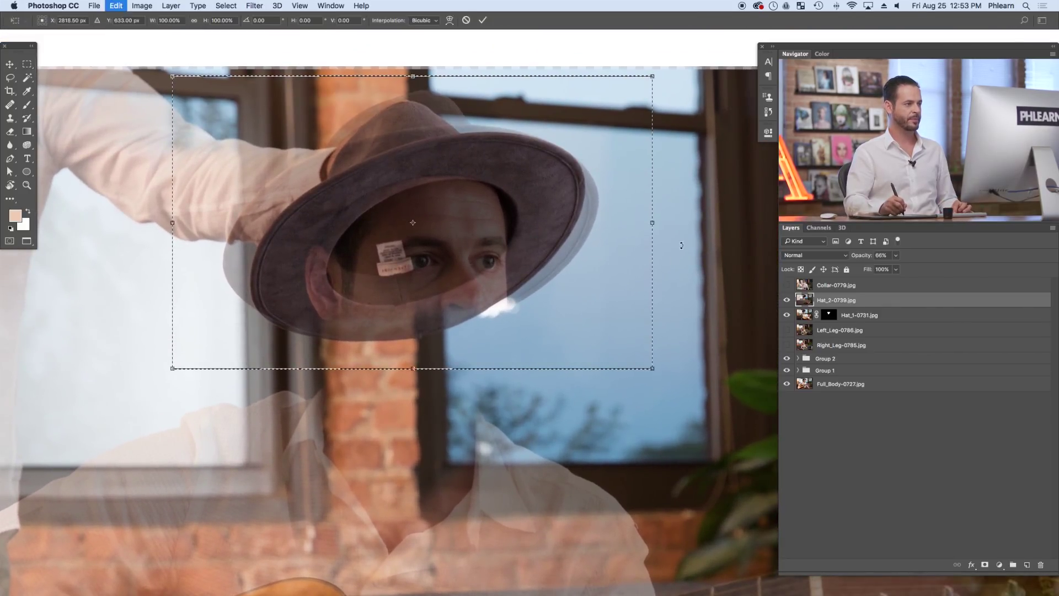
pyautogui.moveTo(671, 226); pyautogui.dragTo(677, 258)
pyautogui.moveTo(637, 398); pyautogui.dragTo(588, 370)
pyautogui.moveTo(656, 241); pyautogui.dragTo(664, 260)
pyautogui.moveTo(153, 186); pyautogui.dragTo(150, 181)
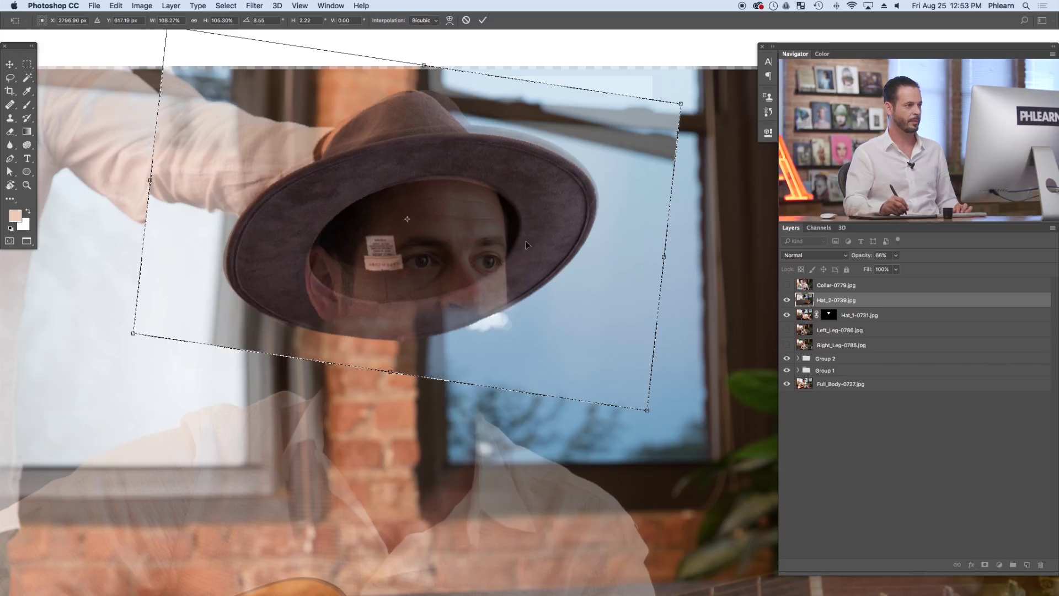
pyautogui.press('Return')
pyautogui.press('super+d')
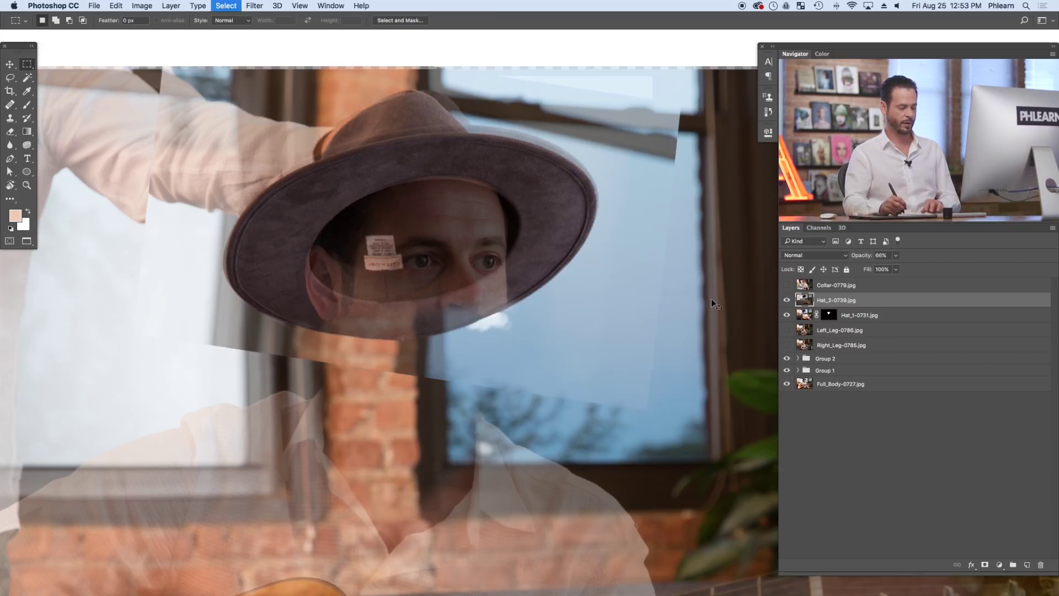
# - Restore Hat_2-0739.jpg to 100% opacity and toggle both hat layers' visibility to compare the alignment
pyautogui.press('0')
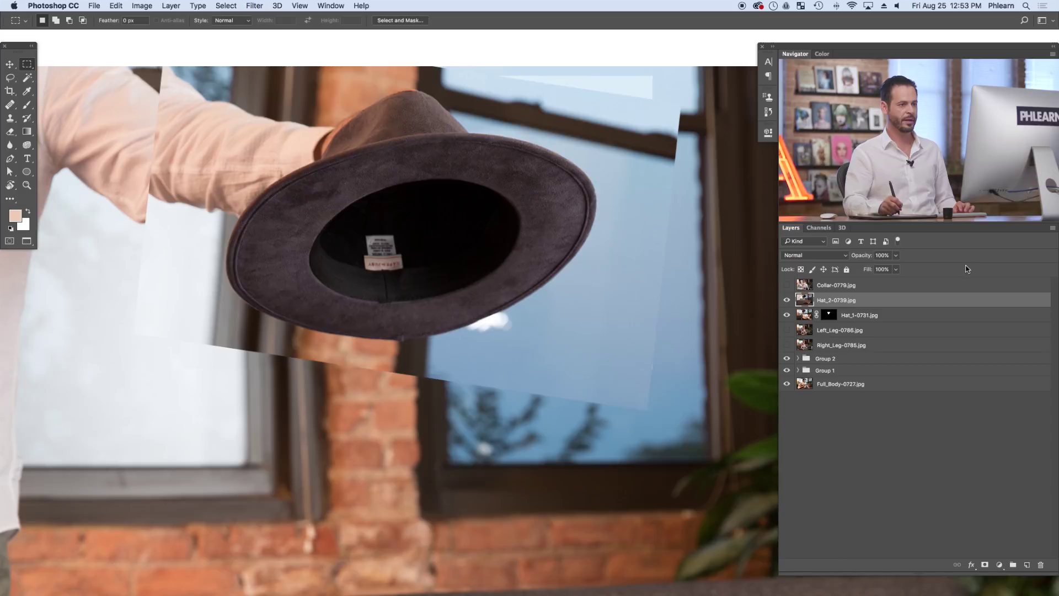
pyautogui.click(786, 300)
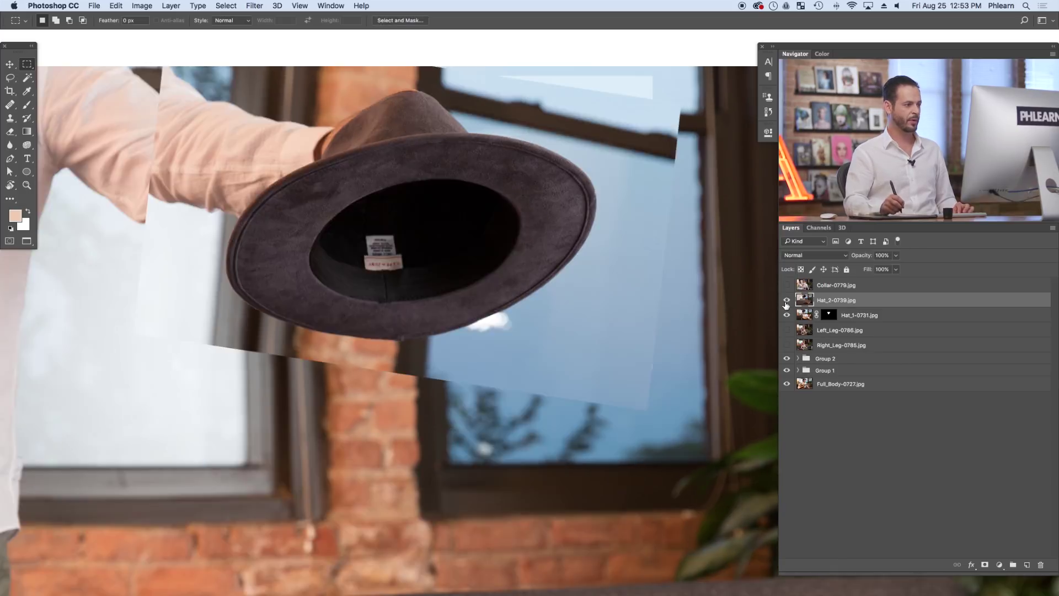
pyautogui.click(786, 300)
pyautogui.click(786, 300)
pyautogui.click(787, 315)
pyautogui.click(787, 315)
pyautogui.click(787, 315)
pyautogui.click(786, 315)
pyautogui.click(787, 300)
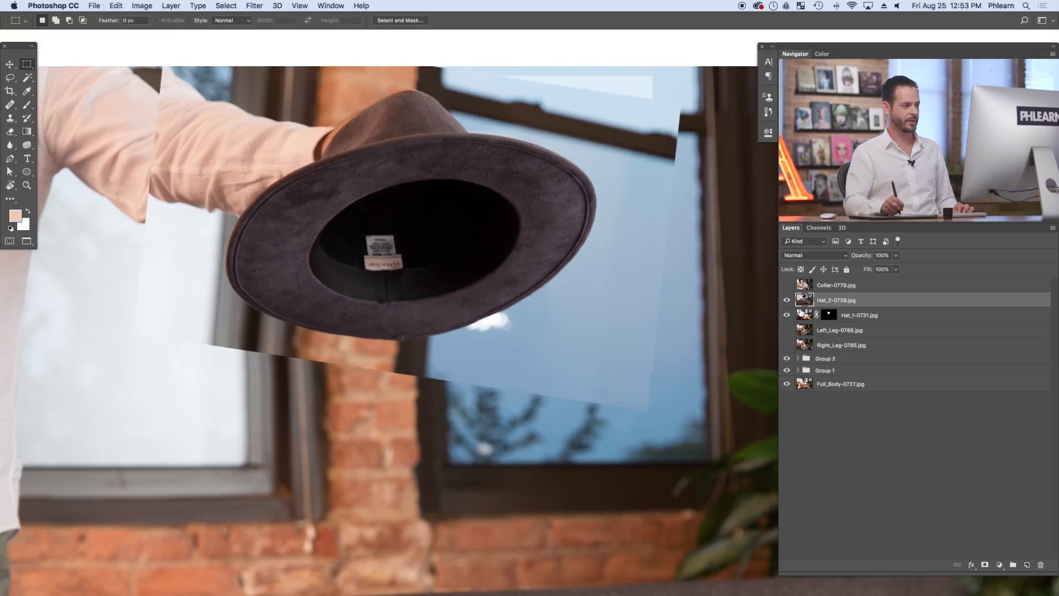
# - Add a black mask to Hat_2-0739.jpg and paint white over the head to reveal the empty hat
pyautogui.keyDown('alt'); pyautogui.click(985, 565); pyautogui.keyUp('alt')
pyautogui.press('b')
pyautogui.moveTo(441, 249)
pyautogui.mouseDown()
pyautogui.moveTo(406, 237)
pyautogui.moveTo(454, 212)
pyautogui.moveTo(394, 206)
pyautogui.moveTo(502, 213)
pyautogui.moveTo(487, 243)
pyautogui.moveTo(507, 245)
pyautogui.moveTo(483, 263)
pyautogui.moveTo(401, 281)
pyautogui.moveTo(359, 273)
pyautogui.moveTo(315, 306)
pyautogui.moveTo(384, 325)
pyautogui.moveTo(451, 312)
pyautogui.moveTo(502, 274)
pyautogui.moveTo(359, 312)
pyautogui.moveTo(485, 269)
pyautogui.moveTo(511, 274)
pyautogui.moveTo(480, 279)
pyautogui.moveTo(463, 260)
pyautogui.moveTo(370, 264)
pyautogui.moveTo(435, 216)
pyautogui.moveTo(434, 229)
pyautogui.moveTo(367, 212)
pyautogui.moveTo(394, 256)
pyautogui.mouseUp()
pyautogui.moveTo(334, 268); pyautogui.dragTo(378, 265)
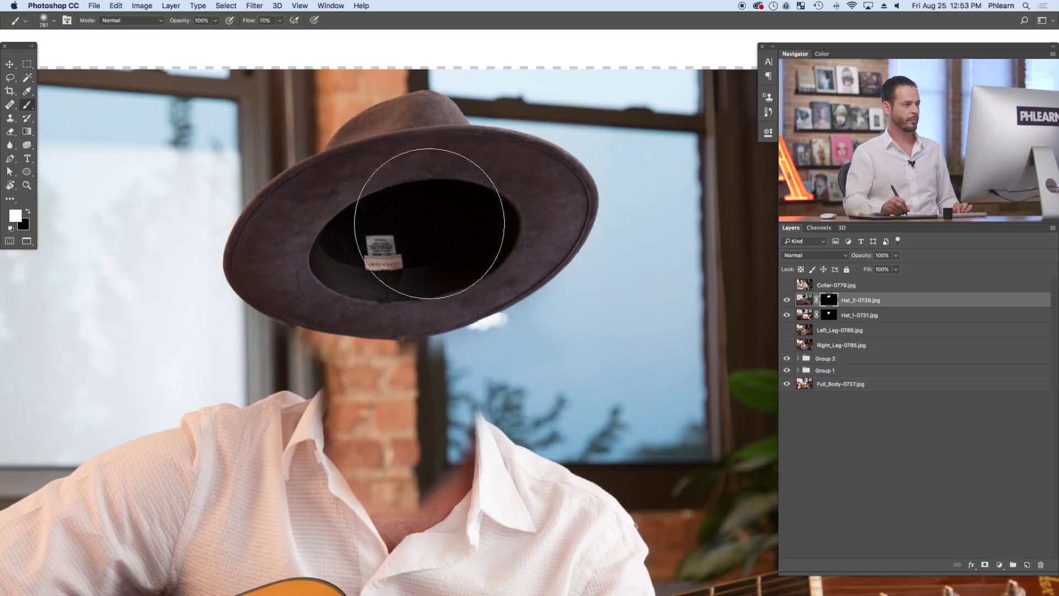
# - Trace a curved Pen path along the lower edge of the hat's brim
pyautogui.moveTo(414, 260)
pyautogui.mouseDown()
pyautogui.moveTo(438, 250)
pyautogui.moveTo(383, 302)
pyautogui.moveTo(395, 288)
pyautogui.moveTo(429, 369)
pyautogui.mouseUp()
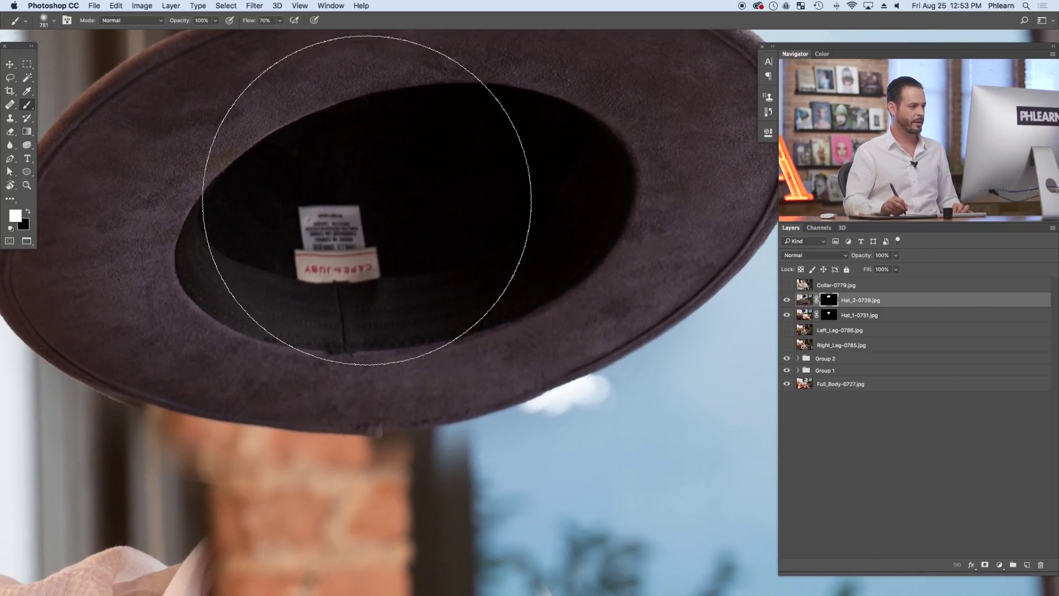
pyautogui.press('p')
pyautogui.moveTo(225, 372); pyautogui.dragTo(293, 363)
pyautogui.moveTo(56, 392); pyautogui.dragTo(91, 364)
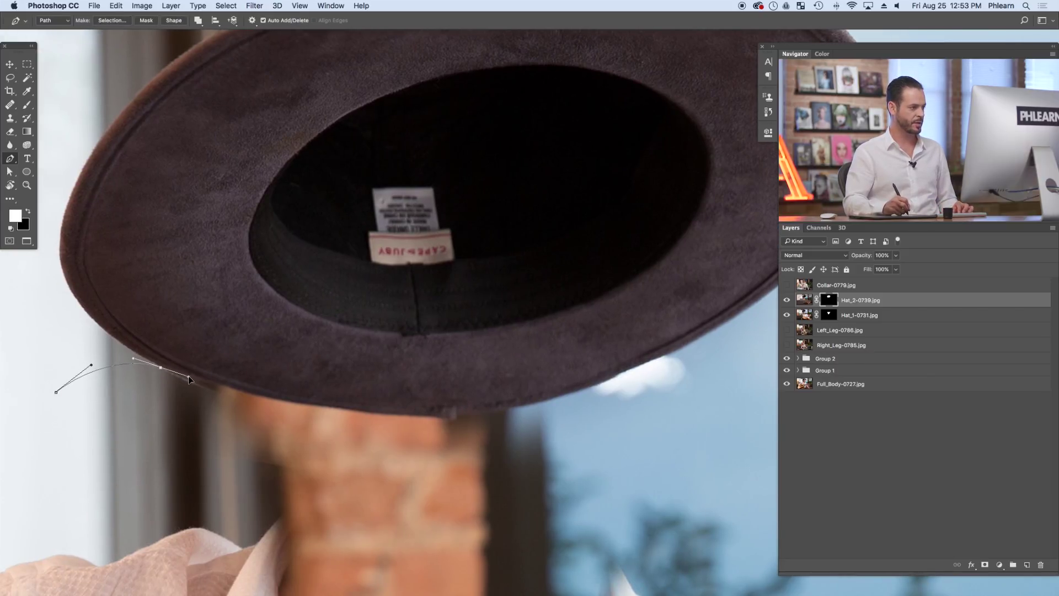
pyautogui.moveTo(419, 417); pyautogui.dragTo(519, 415)
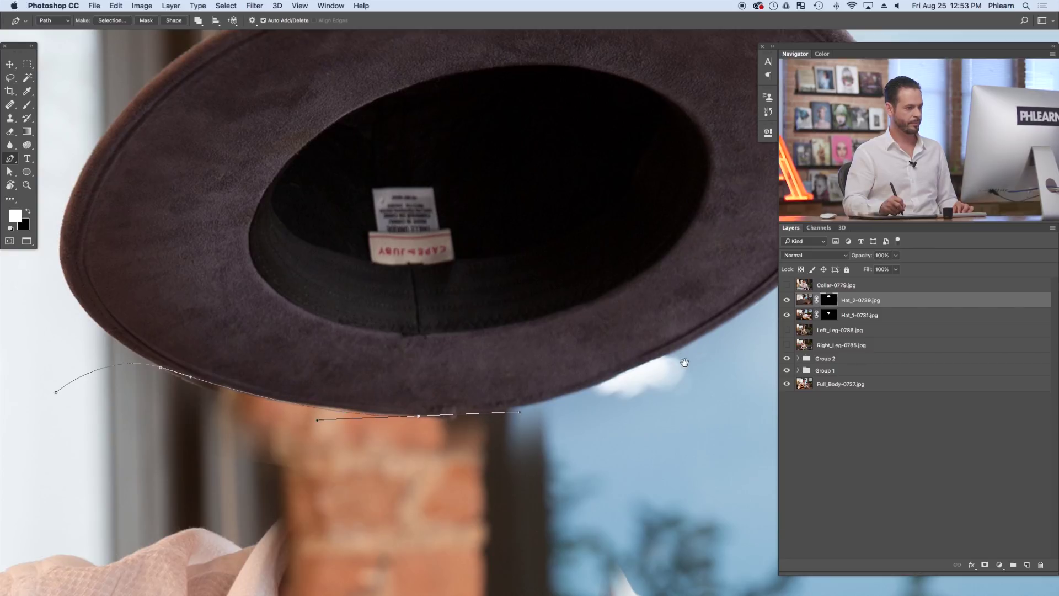
pyautogui.hscroll(3, 684, 360)
pyautogui.moveTo(615, 372); pyautogui.dragTo(668, 337)
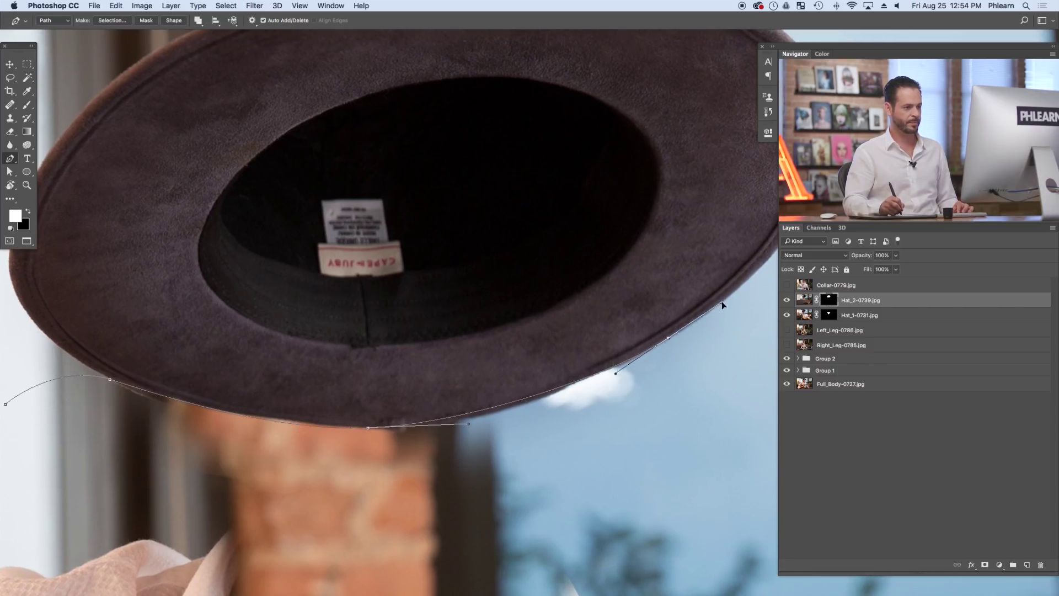
pyautogui.moveTo(739, 289); pyautogui.dragTo(745, 289)
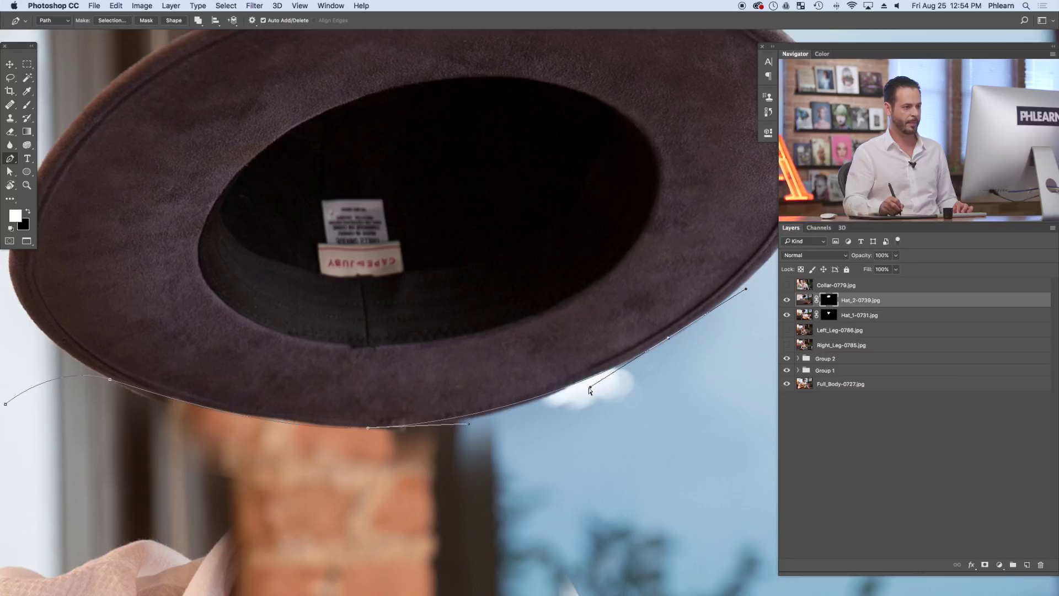
pyautogui.scroll(-5, 614, 402)
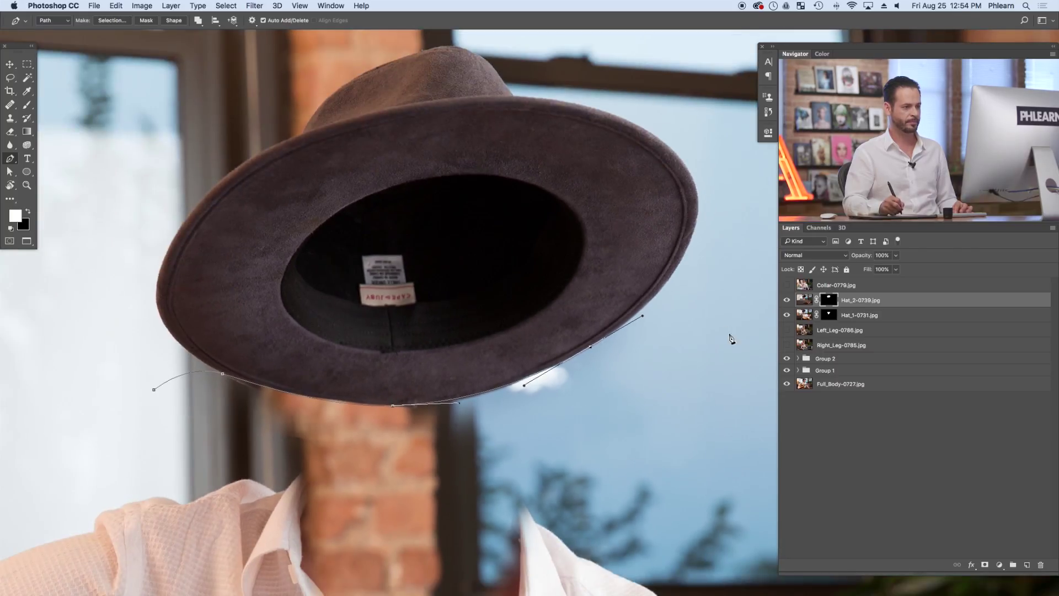
# - Extend the path around the area beneath the brim and make it a selection with a 0.5 pixel feather
pyautogui.moveTo(735, 382); pyautogui.dragTo(730, 394)
pyautogui.moveTo(613, 535); pyautogui.dragTo(579, 552)
pyautogui.click(235, 574)
pyautogui.moveTo(130, 473); pyautogui.dragTo(145, 440)
pyautogui.moveTo(388, 475); pyautogui.dragTo(402, 444)
pyautogui.rightClick(388, 426)
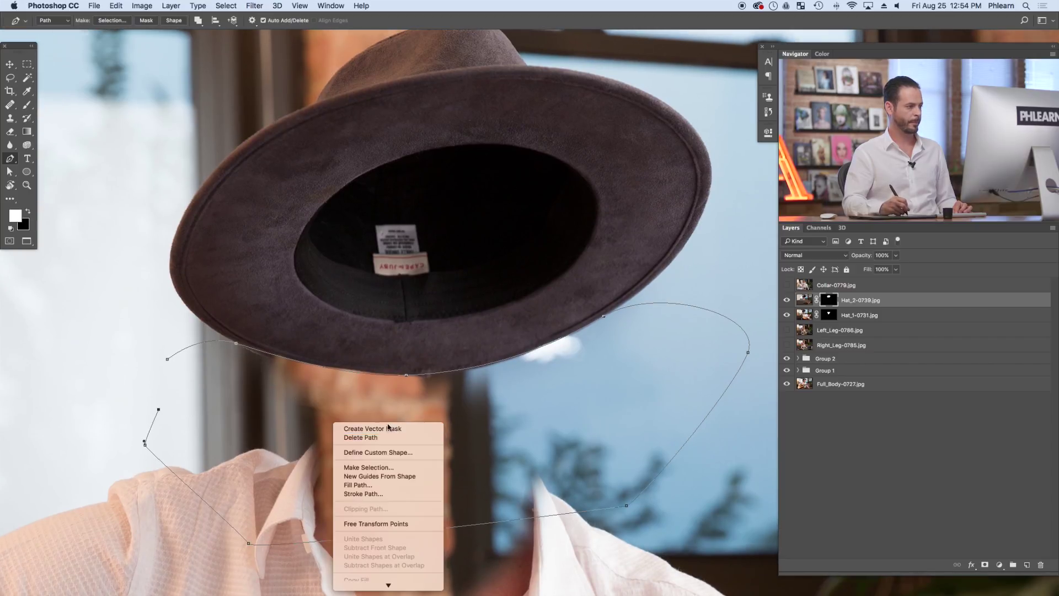
pyautogui.click(388, 467)
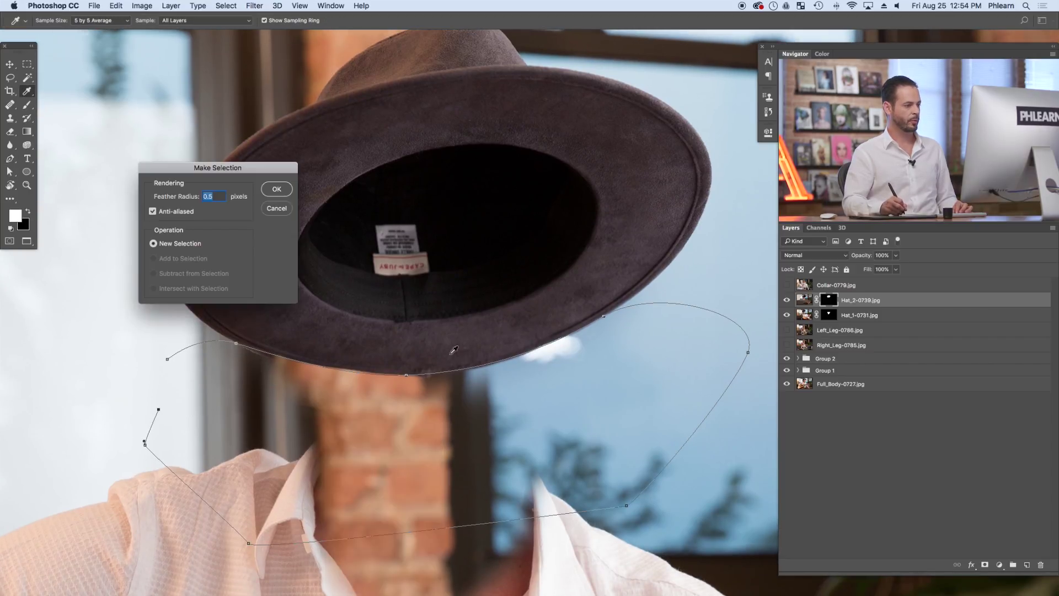
pyautogui.click(279, 190)
# - Paint black on the Hat_2-0739.jpg mask within the selection to clean up beneath the brim, and hide the selection outline
pyautogui.click(787, 301)
pyautogui.click(787, 301)
pyautogui.click(787, 301)
pyautogui.click(787, 301)
pyautogui.click(829, 301)
pyautogui.press('d')
pyautogui.press('x')
pyautogui.press('b')
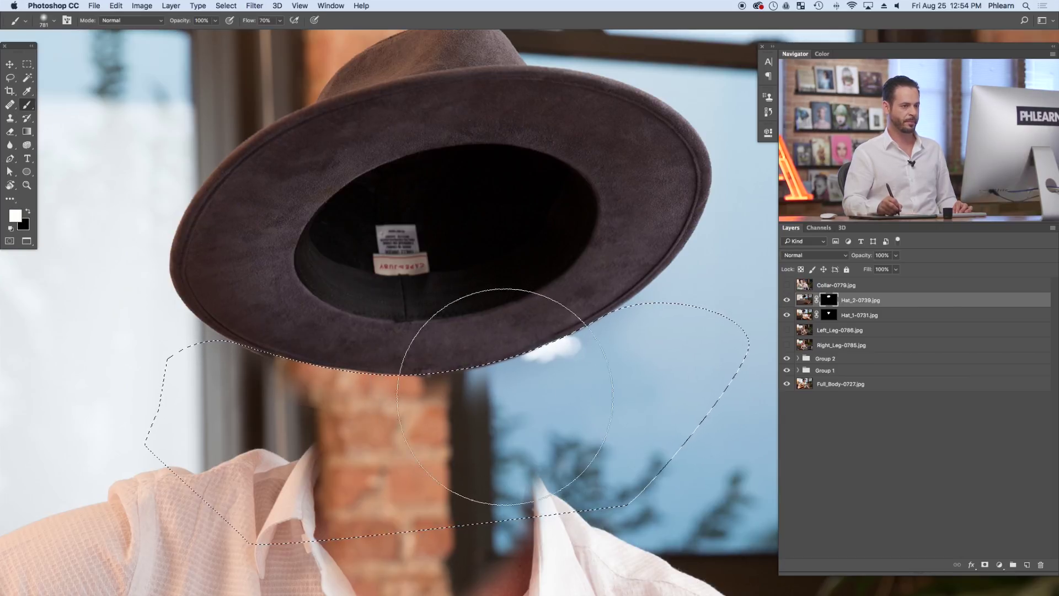
pyautogui.moveTo(457, 406)
pyautogui.mouseDown()
pyautogui.moveTo(529, 386)
pyautogui.moveTo(473, 382)
pyautogui.mouseUp()
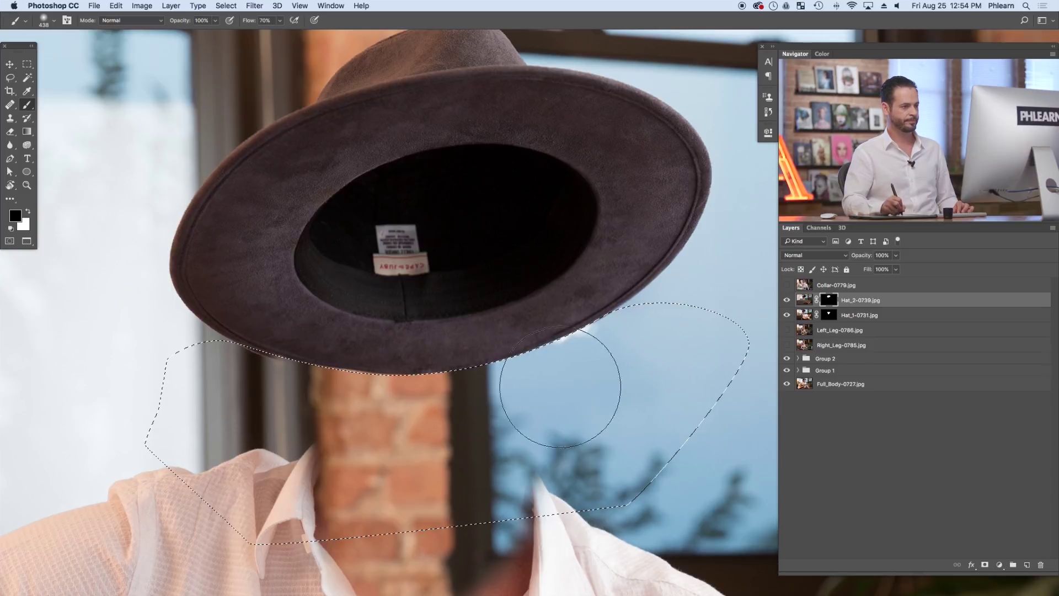
pyautogui.press('super+h')
pyautogui.press('x')
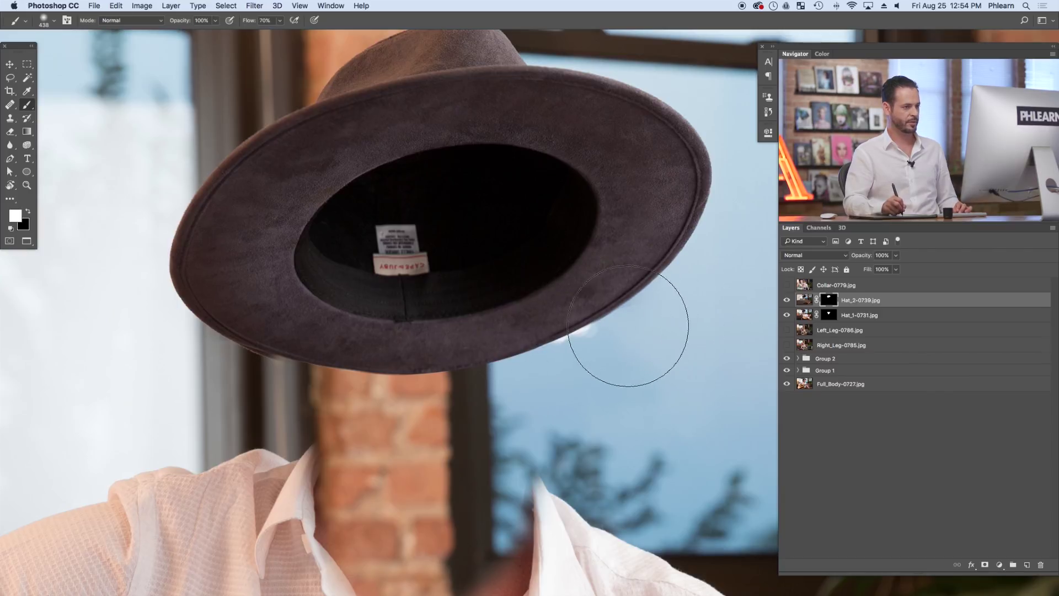
# - Paint white on the Hat_1-0731.jpg mask below the brim to reveal clean background there
pyautogui.click(786, 315)
pyautogui.click(786, 316)
pyautogui.click(786, 315)
pyautogui.click(787, 316)
pyautogui.click(828, 315)
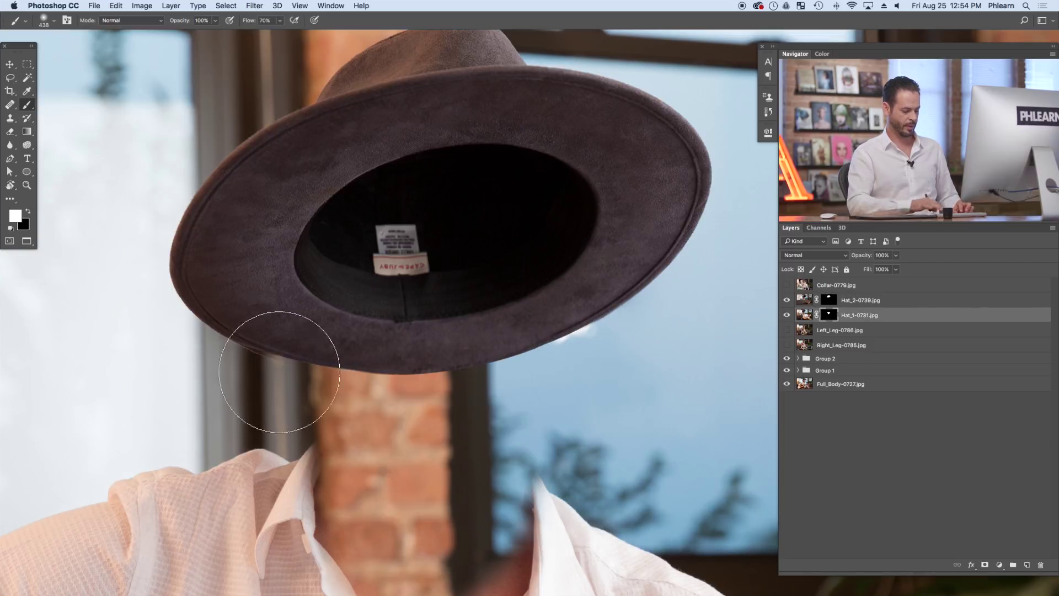
pyautogui.moveTo(240, 359)
pyautogui.mouseDown()
pyautogui.moveTo(196, 362)
pyautogui.moveTo(215, 367)
pyautogui.mouseUp()
pyautogui.press('x')
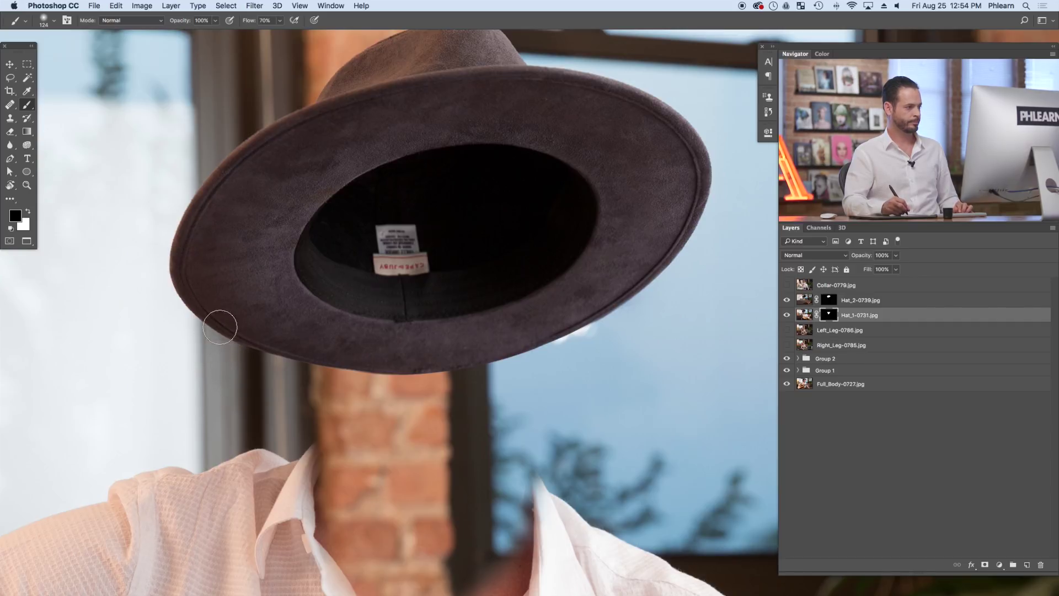
# - Toggle the visibility of Hat_2-0739.jpg and Hat_1-0731.jpg to compare the image with and without the empty hat
pyautogui.click(787, 303)
pyautogui.click(787, 302)
pyautogui.click(787, 302)
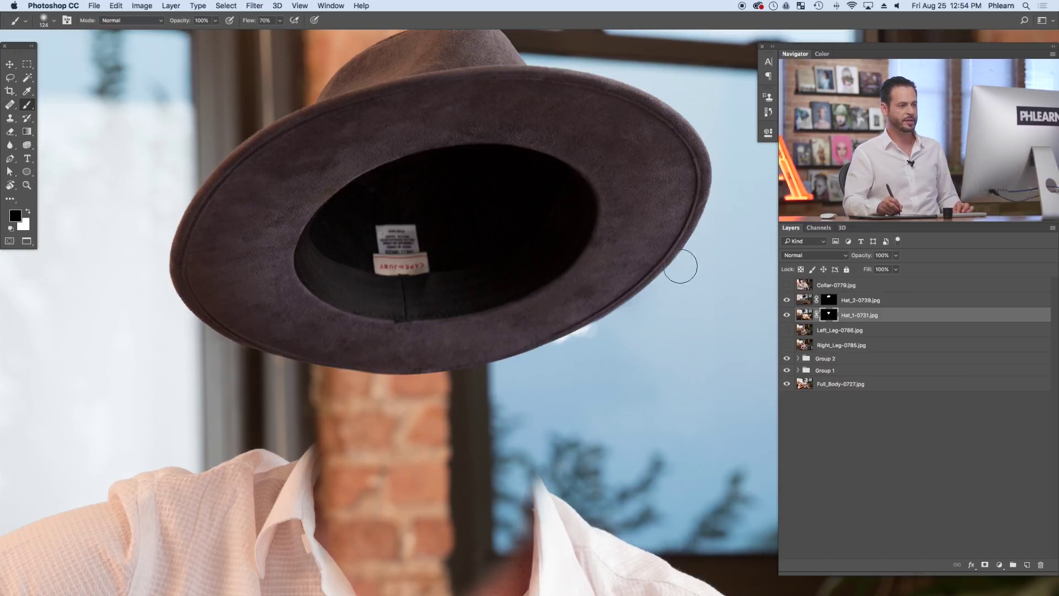
pyautogui.moveTo(591, 349); pyautogui.dragTo(546, 353)
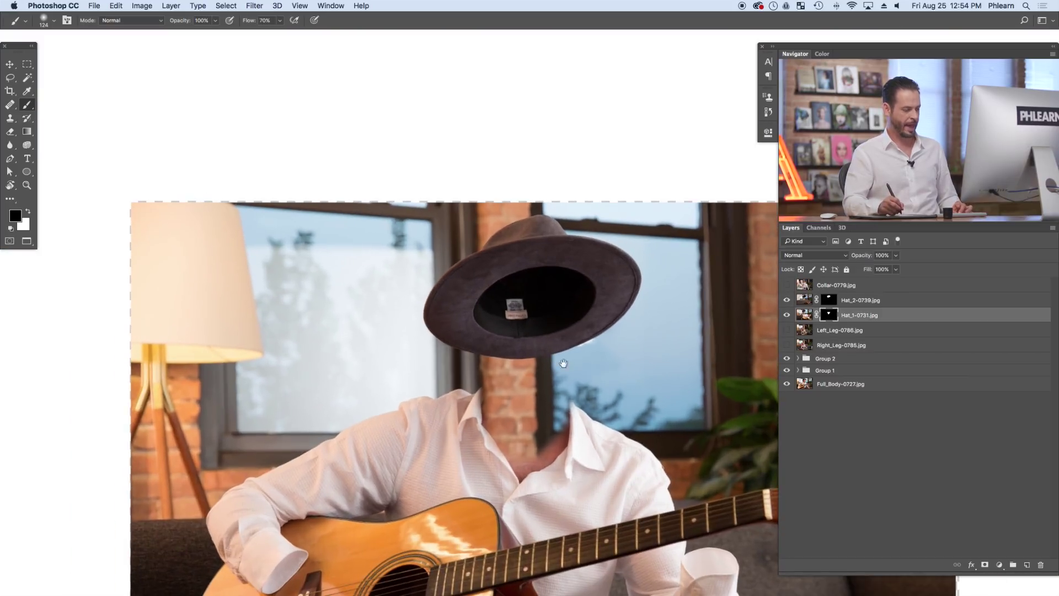
pyautogui.moveTo(627, 373); pyautogui.dragTo(599, 360)
pyautogui.click(788, 313)
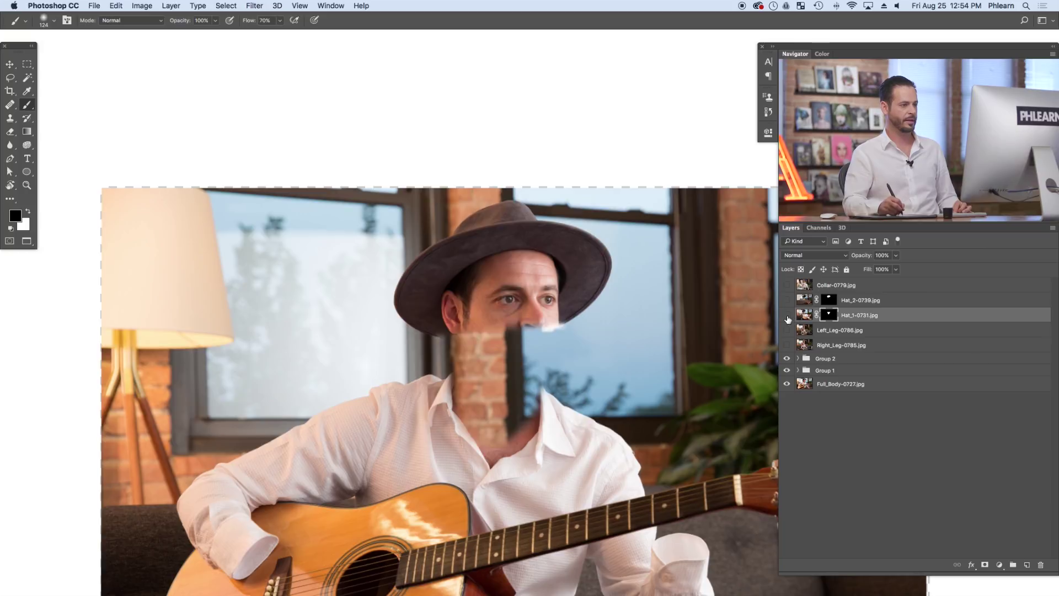
pyautogui.click(788, 313)
# - Group Hat_2-0739.jpg and Hat_1-0731.jpg below Right_Leg-0785.jpg, and toggle the group's visibility to compare the hat before and after
pyautogui.keyDown('shift'); pyautogui.click(884, 303); pyautogui.keyUp('shift')
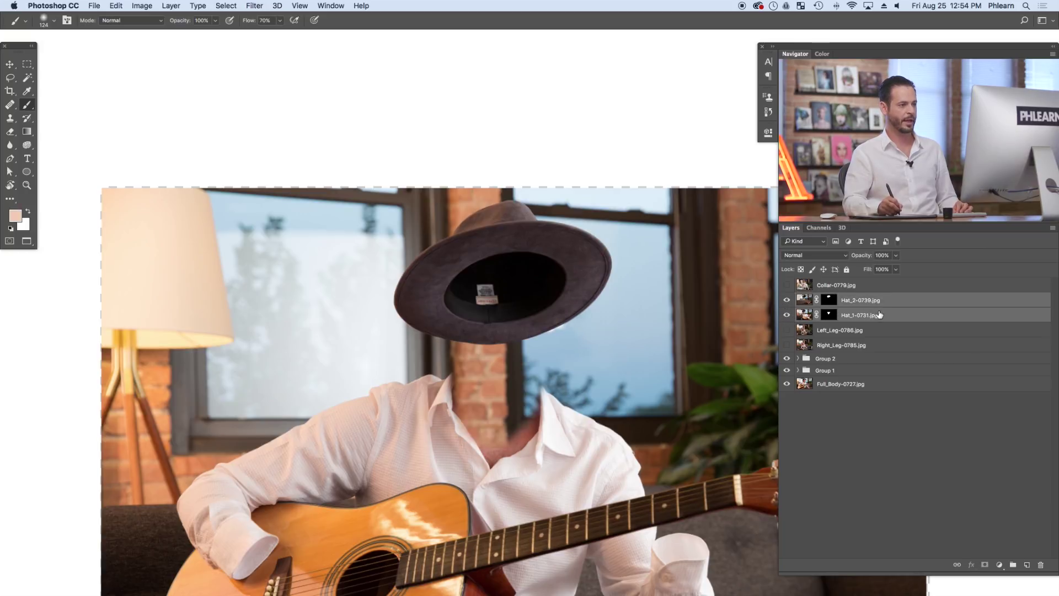
pyautogui.press('super+g')
pyautogui.moveTo(866, 304); pyautogui.dragTo(794, 328)
pyautogui.click(787, 329)
pyautogui.click(787, 330)
pyautogui.click(787, 330)
pyautogui.click(788, 330)
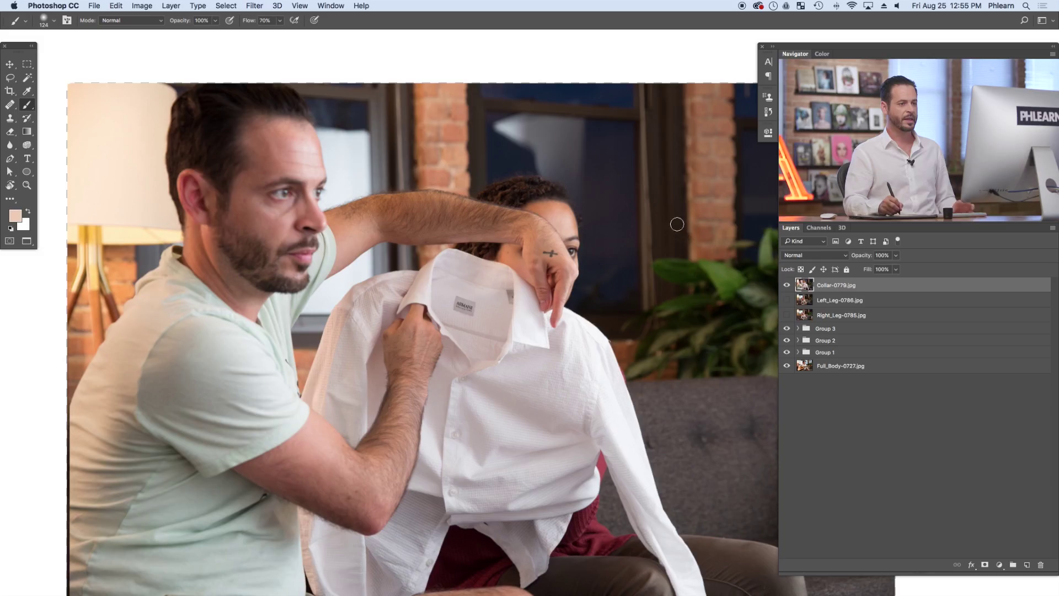
# - Copy a rectangular area around the held-up collar in Collar-0779.jpg to a new layer, and hide Collar-0779.jpg
pyautogui.press('m')
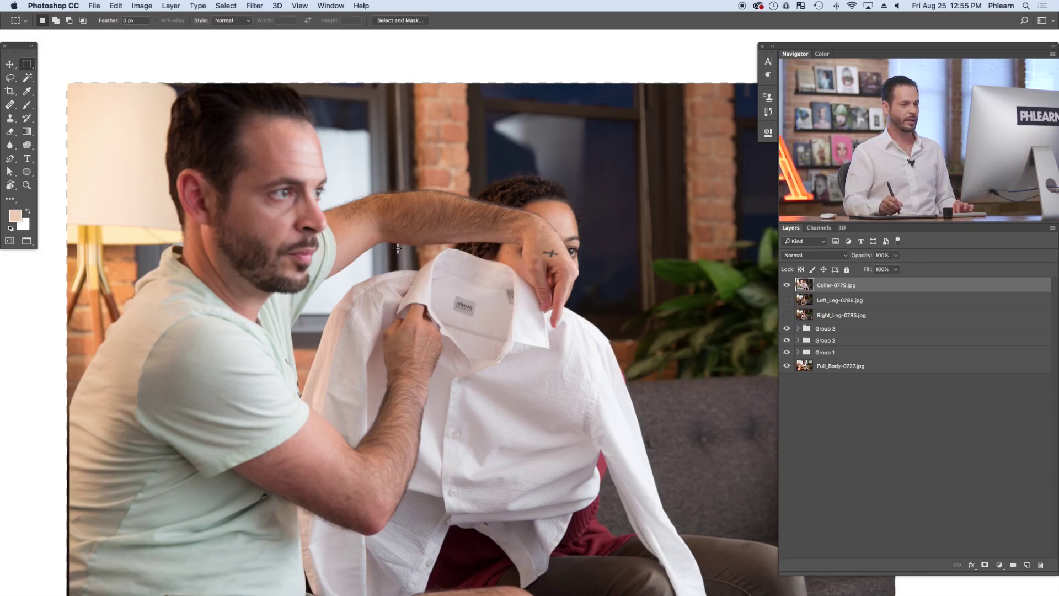
pyautogui.moveTo(380, 237); pyautogui.dragTo(599, 399)
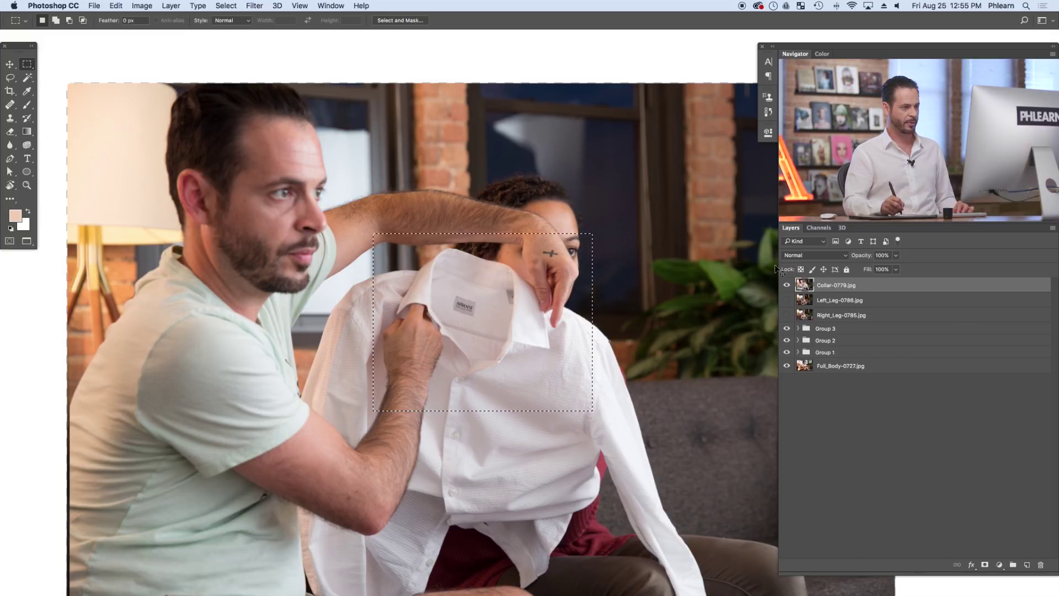
pyautogui.press('super+j')
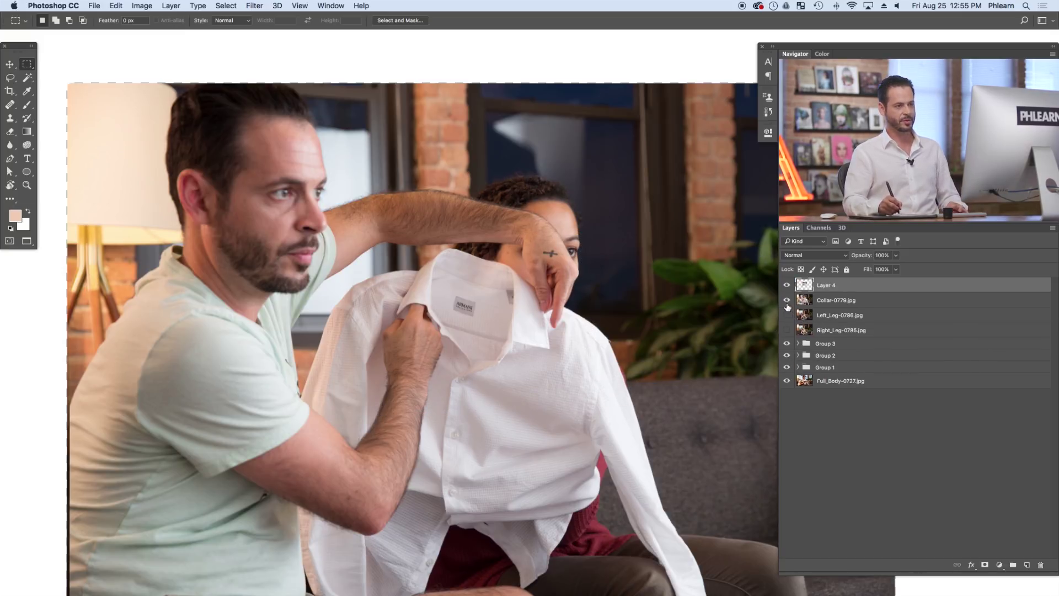
pyautogui.click(788, 301)
# - Lower Layer 4's opacity to 66%, then move and scale down the copied collar to line up with the guitarist's shirt opening
pyautogui.press('v')
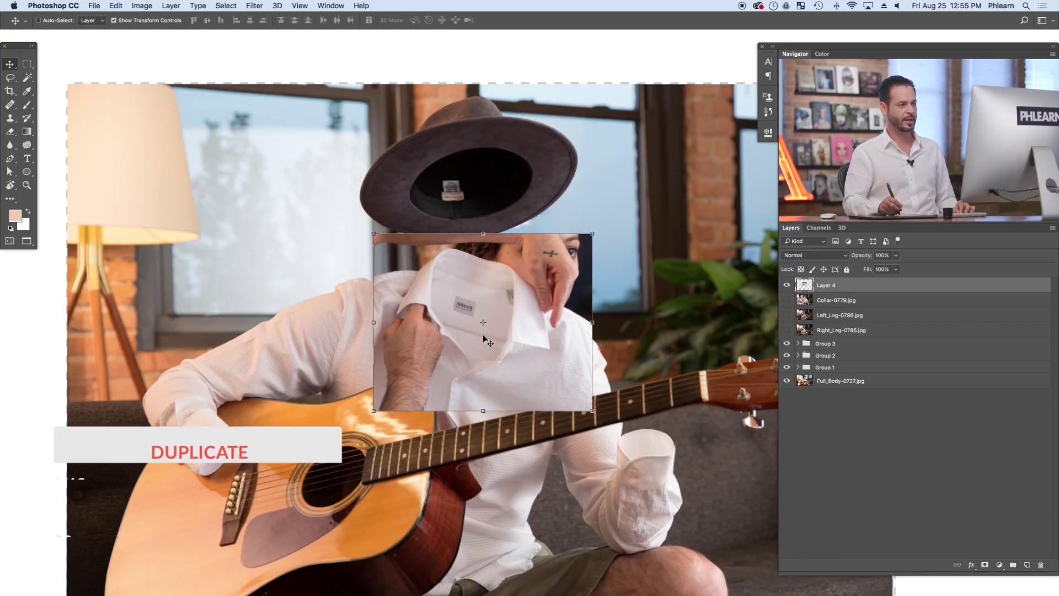
pyautogui.moveTo(535, 362); pyautogui.dragTo(535, 358)
pyautogui.moveTo(485, 332); pyautogui.dragTo(542, 326)
pyautogui.moveTo(539, 367); pyautogui.dragTo(578, 412)
pyautogui.moveTo(864, 259); pyautogui.dragTo(621, 320)
pyautogui.moveTo(577, 358); pyautogui.dragTo(647, 413)
pyautogui.click(787, 285)
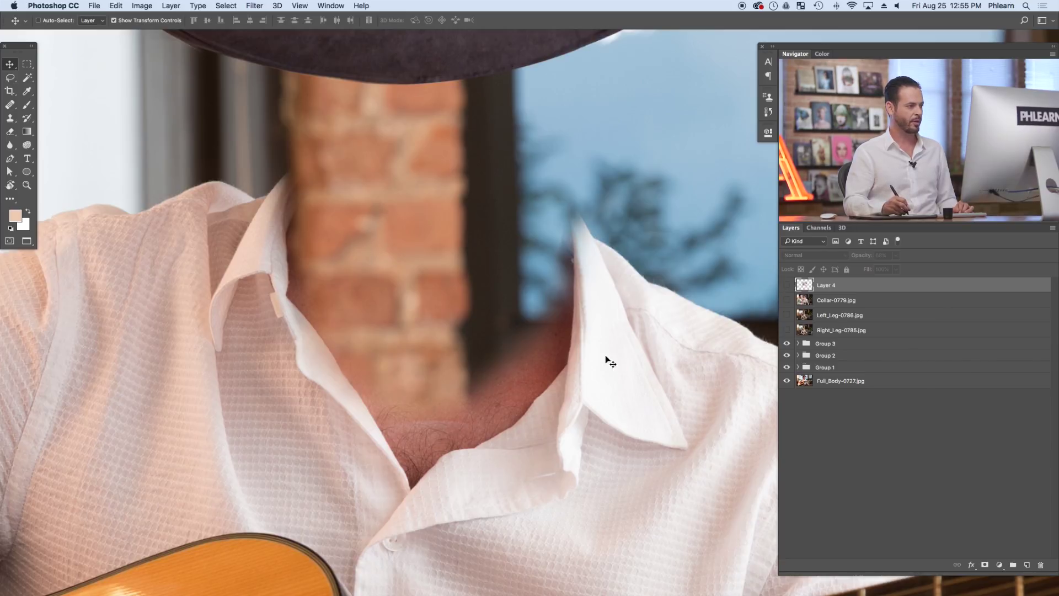
pyautogui.click(786, 285)
pyautogui.moveTo(498, 376); pyautogui.dragTo(441, 354)
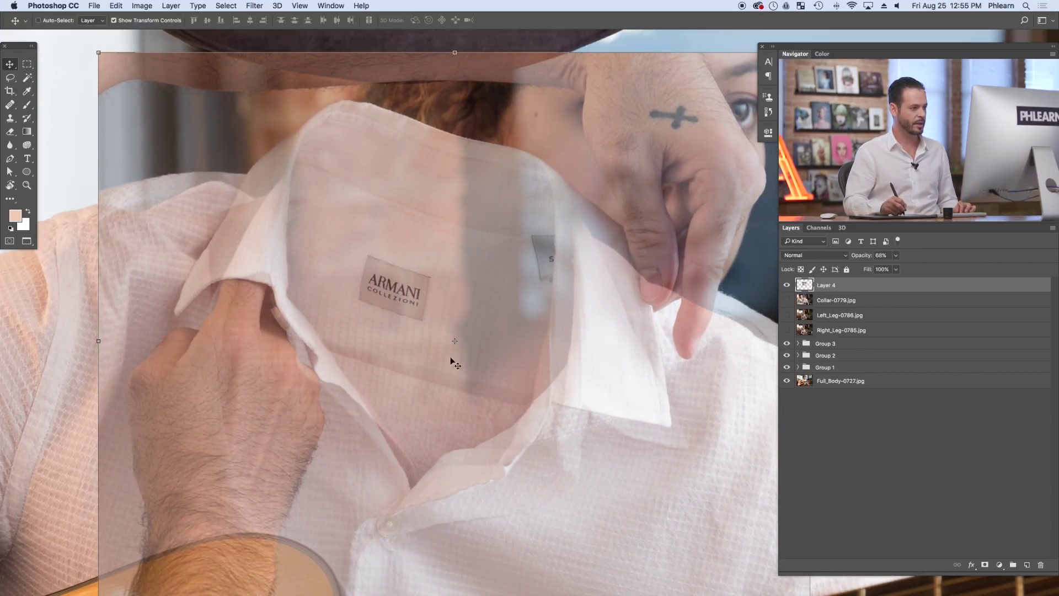
pyautogui.scroll(-3, 431, 392)
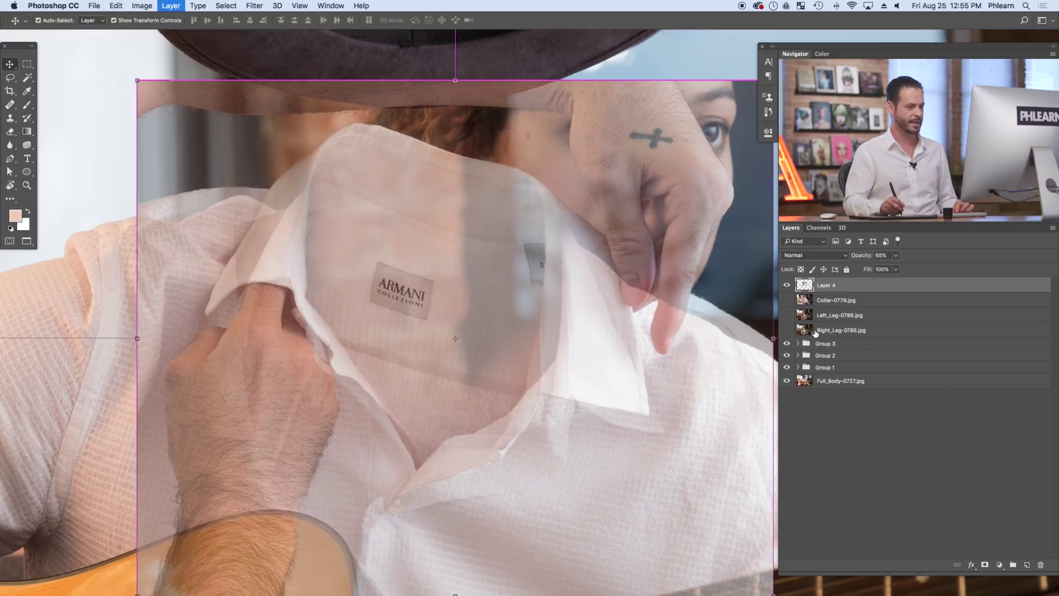
# - Duplicate Layer 4 as a backup, hide the copy, and make the original Layer 4 active
pyautogui.press('super+j')
pyautogui.click(787, 286)
pyautogui.click(822, 302)
# - Free-transform Layer 4 to fit the shirt, setting its height to 94.78% with a horizontal skew of -1.28
pyautogui.press('super+t')
pyautogui.moveTo(516, 458); pyautogui.dragTo(532, 360)
pyautogui.moveTo(471, 497); pyautogui.dragTo(462, 507)
pyautogui.moveTo(454, 356); pyautogui.dragTo(466, 425)
pyautogui.moveTo(483, 53); pyautogui.dragTo(483, 88)
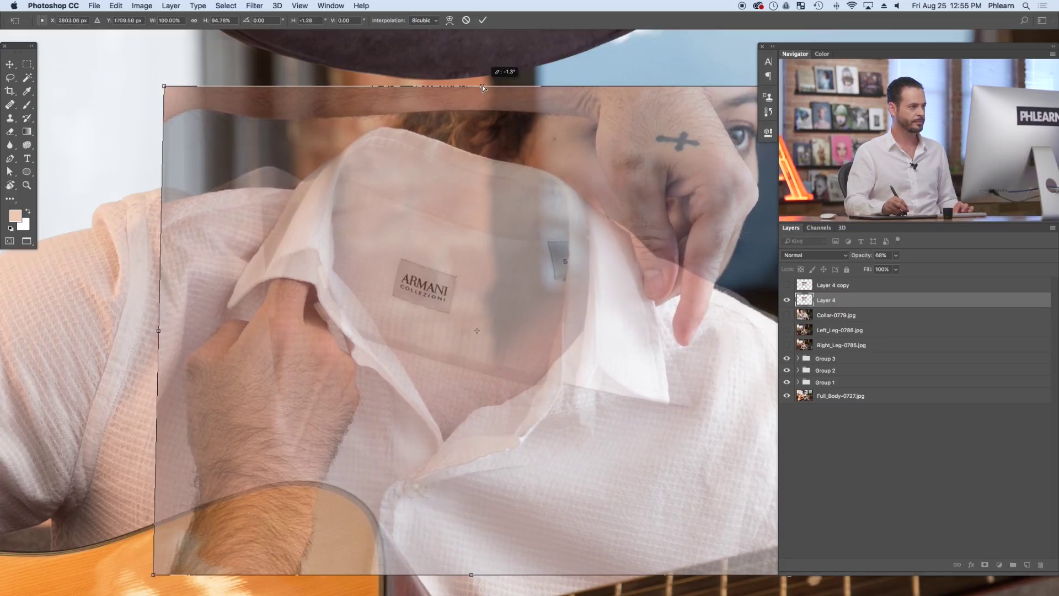
pyautogui.press('Return')
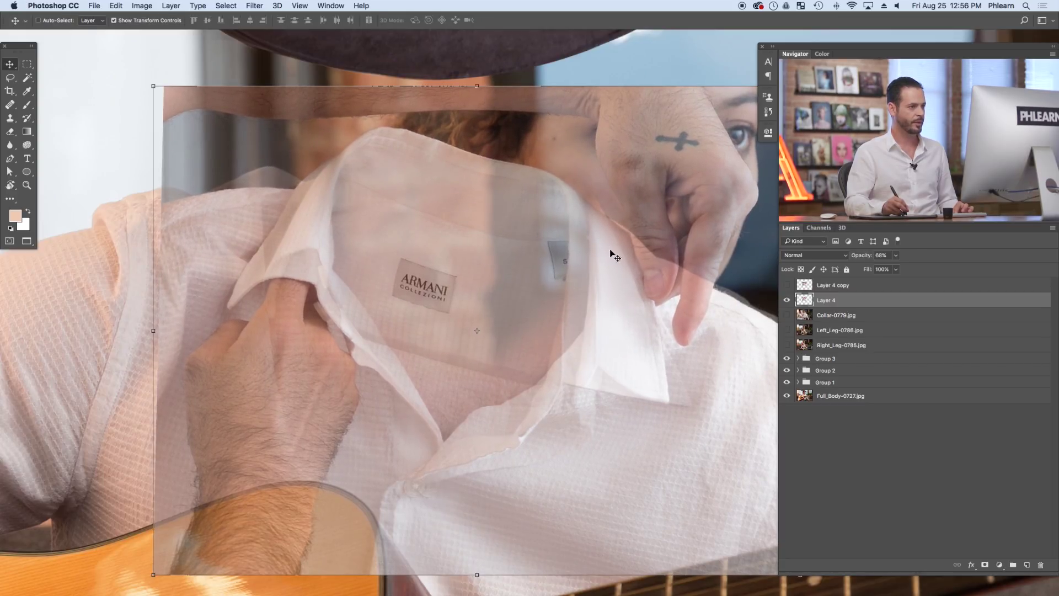
# - Restore Layer 4's opacity to 100% and add a black layer mask that hides it
pyautogui.moveTo(866, 254); pyautogui.dragTo(940, 252)
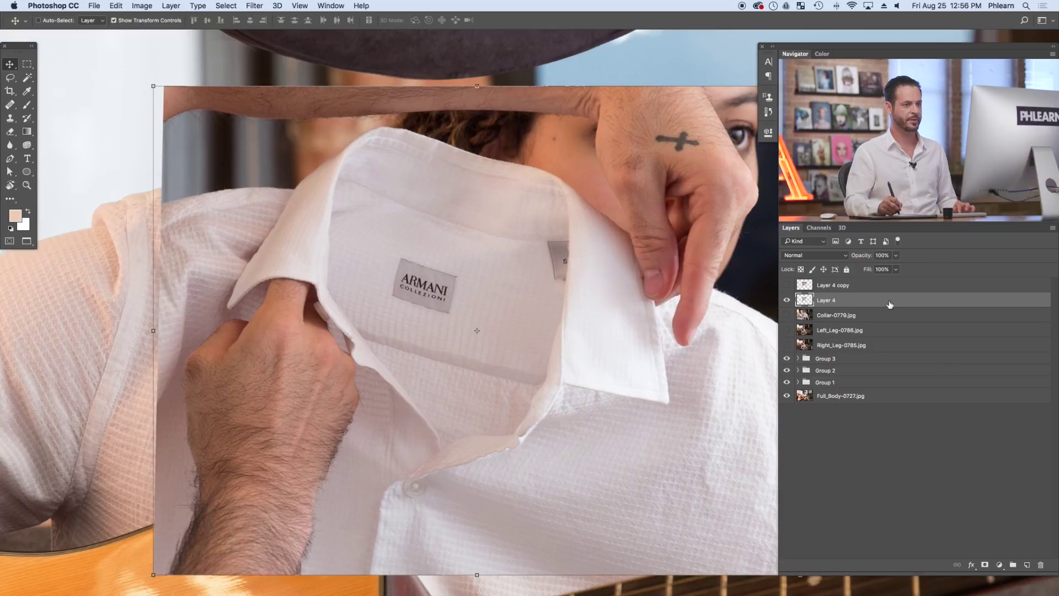
pyautogui.keyDown('alt'); pyautogui.click(984, 565); pyautogui.keyUp('alt')
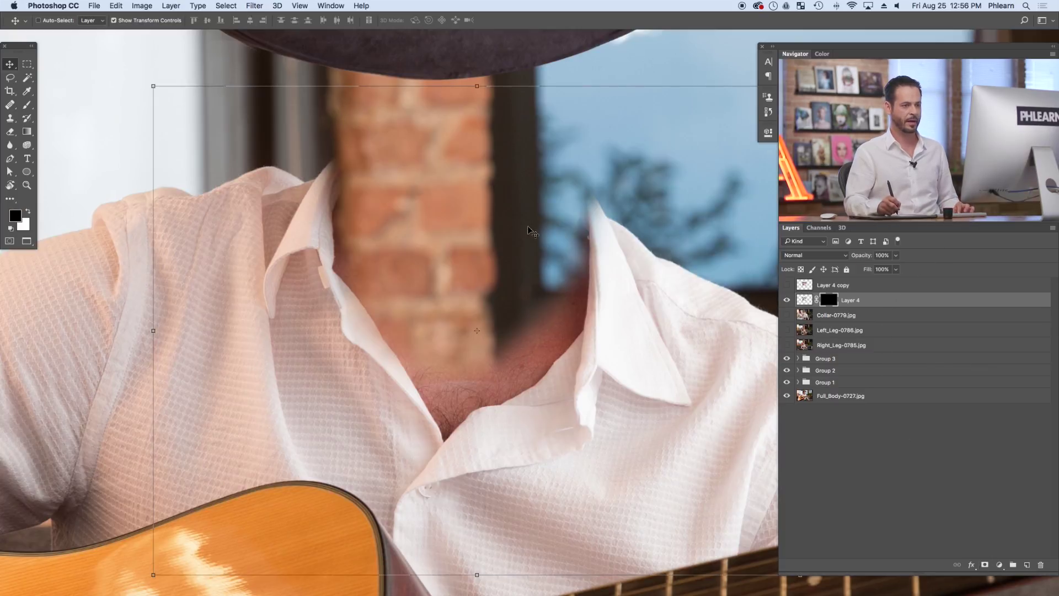
# - Paint white on the Layer 4 mask to reveal the shirt lining around the ARMANI label
pyautogui.press('b')
pyautogui.press('x')
pyautogui.moveTo(449, 279)
pyautogui.mouseDown()
pyautogui.moveTo(460, 369)
pyautogui.moveTo(450, 295)
pyautogui.moveTo(429, 281)
pyautogui.moveTo(426, 341)
pyautogui.moveTo(435, 314)
pyautogui.moveTo(411, 310)
pyautogui.moveTo(396, 328)
pyautogui.moveTo(414, 351)
pyautogui.moveTo(446, 335)
pyautogui.mouseUp()
pyautogui.keyDown('super'); pyautogui.click(446, 334); pyautogui.keyUp('super')
pyautogui.moveTo(364, 222)
pyautogui.mouseDown()
pyautogui.moveTo(400, 336)
pyautogui.moveTo(355, 293)
pyautogui.moveTo(371, 315)
pyautogui.moveTo(359, 320)
pyautogui.mouseUp()
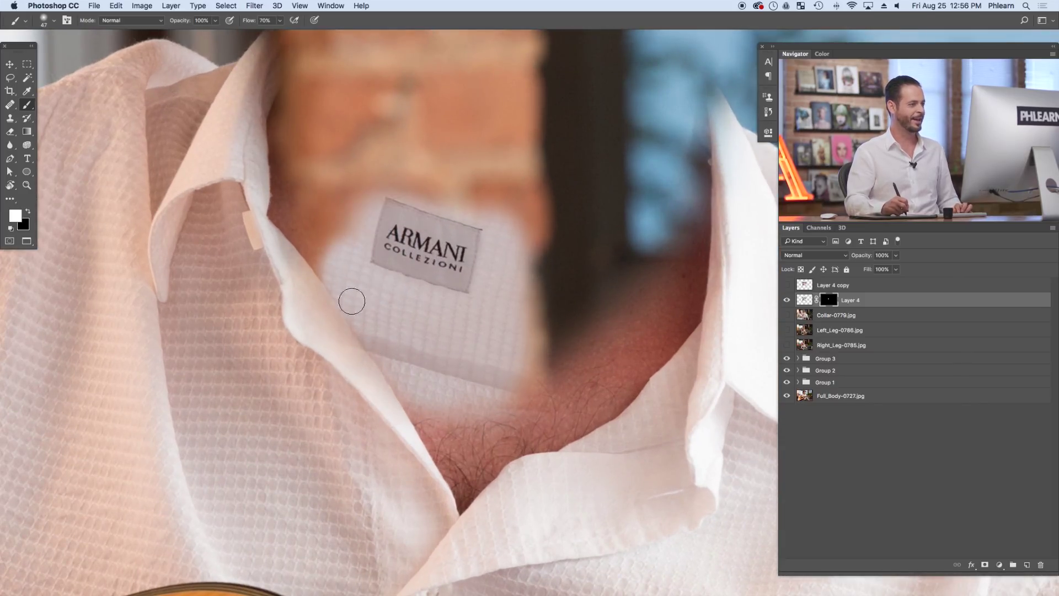
pyautogui.moveTo(386, 365)
pyautogui.mouseDown()
pyautogui.moveTo(445, 442)
pyautogui.moveTo(476, 371)
pyautogui.mouseUp()
pyautogui.moveTo(413, 271)
pyautogui.mouseDown()
pyautogui.moveTo(395, 194)
pyautogui.moveTo(366, 230)
pyautogui.mouseUp()
# - Paint white on the Layer 4 mask with a smaller brush to extend the lining to the left collar fold and front edge
pyautogui.scroll(5, 386, 265)
pyautogui.moveTo(418, 290); pyautogui.dragTo(436, 293)
pyautogui.rightClick(436, 292)
pyautogui.press('Return')
pyautogui.moveTo(461, 253)
pyautogui.mouseDown()
pyautogui.moveTo(435, 217)
pyautogui.moveTo(400, 358)
pyautogui.moveTo(449, 290)
pyautogui.moveTo(399, 240)
pyautogui.moveTo(361, 236)
pyautogui.moveTo(347, 268)
pyautogui.moveTo(355, 186)
pyautogui.moveTo(347, 194)
pyautogui.moveTo(361, 245)
pyautogui.moveTo(349, 140)
pyautogui.moveTo(328, 189)
pyautogui.moveTo(343, 269)
pyautogui.mouseUp()
pyautogui.press('[')
pyautogui.press('[')
pyautogui.press('[')
pyautogui.press('[')
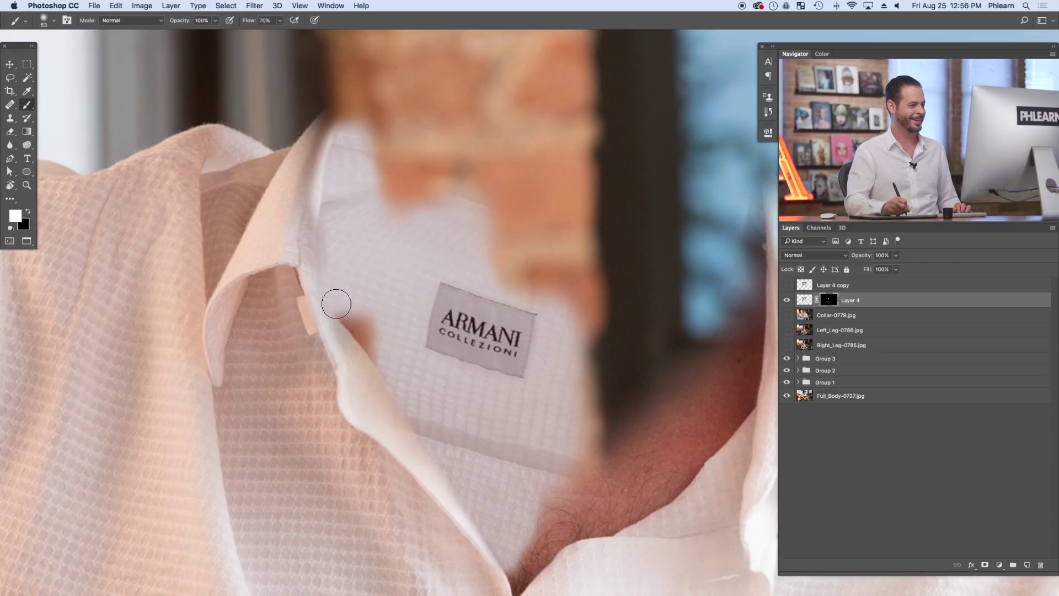
pyautogui.moveTo(346, 301); pyautogui.dragTo(346, 297)
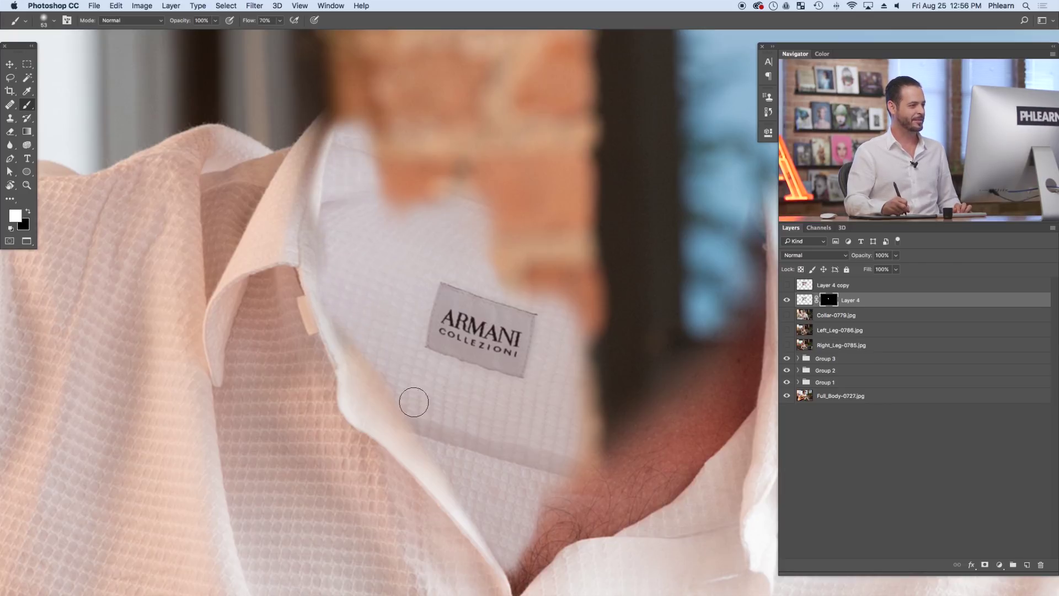
# - Paint white on the Layer 4 mask to reveal the lining across the back of the neck to the size tag
pyautogui.moveTo(517, 398); pyautogui.dragTo(451, 338)
pyautogui.moveTo(419, 258)
pyautogui.mouseDown()
pyautogui.moveTo(468, 257)
pyautogui.moveTo(453, 233)
pyautogui.moveTo(488, 216)
pyautogui.moveTo(351, 141)
pyautogui.moveTo(328, 114)
pyautogui.moveTo(301, 123)
pyautogui.moveTo(583, 233)
pyautogui.moveTo(601, 219)
pyautogui.moveTo(546, 315)
pyautogui.moveTo(544, 356)
pyautogui.moveTo(604, 282)
pyautogui.moveTo(576, 386)
pyautogui.moveTo(549, 396)
pyautogui.moveTo(571, 415)
pyautogui.moveTo(518, 437)
pyautogui.moveTo(632, 400)
pyautogui.moveTo(568, 417)
pyautogui.moveTo(619, 389)
pyautogui.mouseUp()
pyautogui.rightClick(466, 243)
pyautogui.click(424, 222)
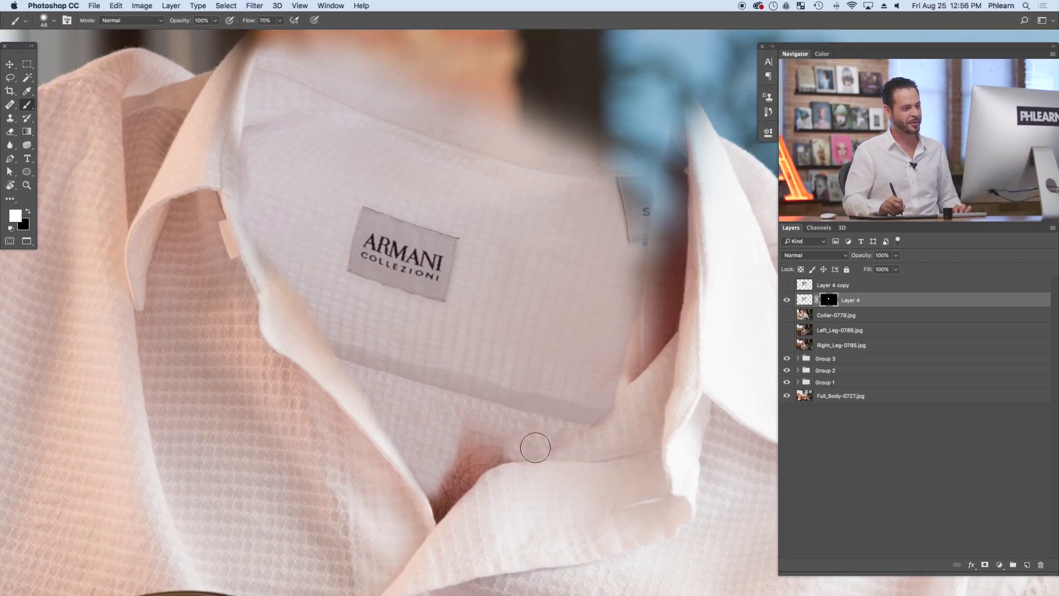
# - Refine the Layer 4 mask down to the V of the shirt opening, and toggle the layer's visibility to compare
pyautogui.moveTo(531, 449)
pyautogui.mouseDown()
pyautogui.moveTo(505, 446)
pyautogui.moveTo(498, 428)
pyautogui.moveTo(476, 430)
pyautogui.moveTo(448, 455)
pyautogui.moveTo(459, 488)
pyautogui.mouseUp()
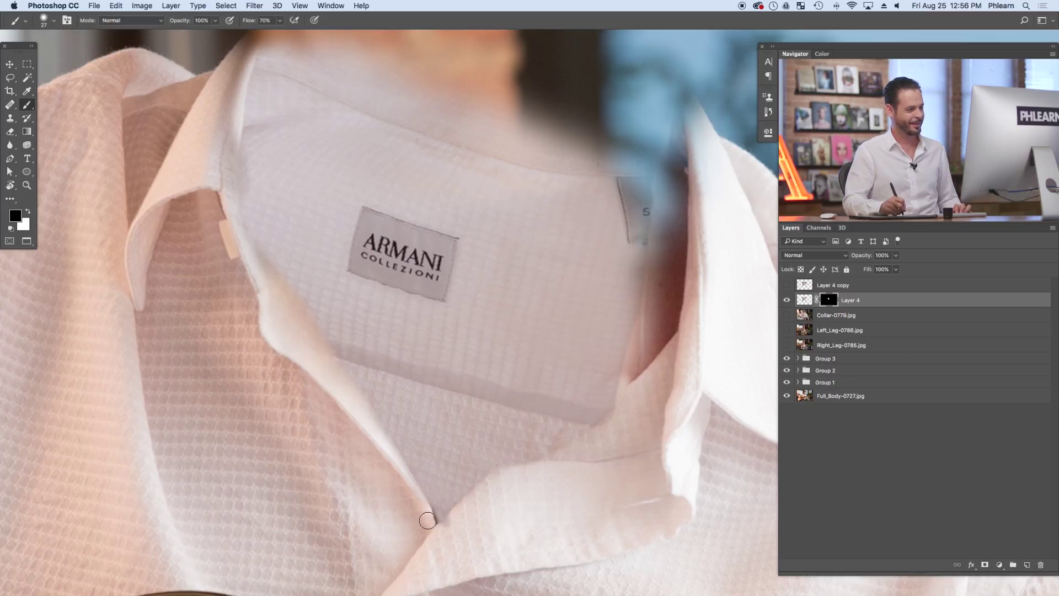
pyautogui.press('x')
pyautogui.moveTo(457, 517); pyautogui.dragTo(436, 533)
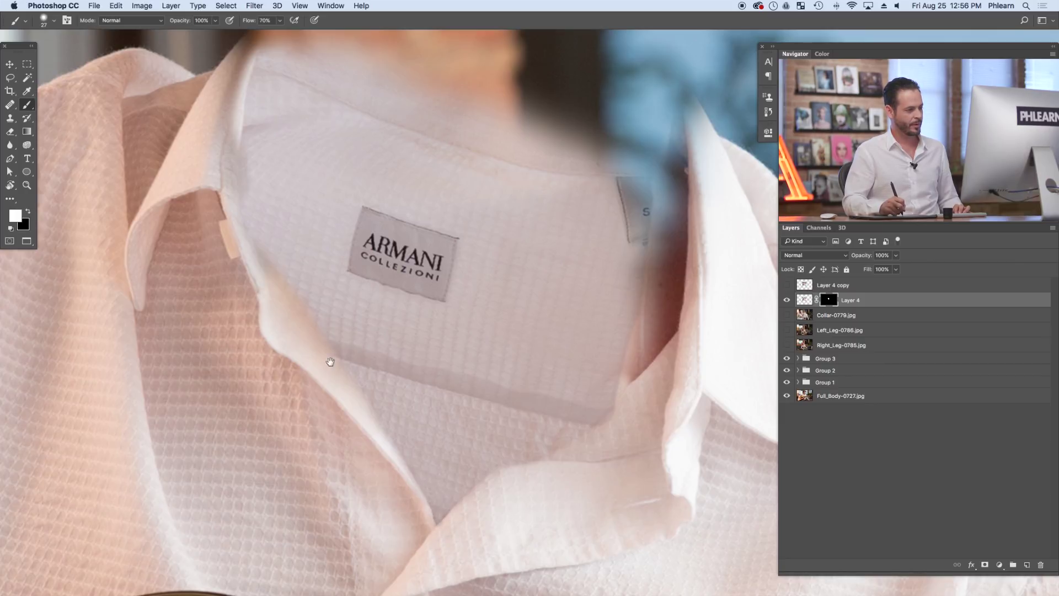
pyautogui.moveTo(326, 356); pyautogui.dragTo(404, 373)
pyautogui.click(787, 300)
pyautogui.click(787, 300)
# - Paint black on the Layer 4 mask with a small brush to restore the original shirt's left front edge
pyautogui.keyDown('ctrl'); pyautogui.keyDown('alt'); pyautogui.moveTo(355, 343); pyautogui.dragTo(373, 345); pyautogui.keyUp('alt'); pyautogui.keyUp('ctrl')
pyautogui.press('x')
pyautogui.moveTo(351, 302)
pyautogui.mouseDown()
pyautogui.moveTo(336, 277)
pyautogui.moveTo(359, 265)
pyautogui.moveTo(369, 333)
pyautogui.moveTo(405, 387)
pyautogui.moveTo(364, 316)
pyautogui.moveTo(397, 300)
pyautogui.moveTo(439, 320)
pyautogui.mouseUp()
pyautogui.moveTo(394, 269); pyautogui.dragTo(378, 261)
pyautogui.press('x')
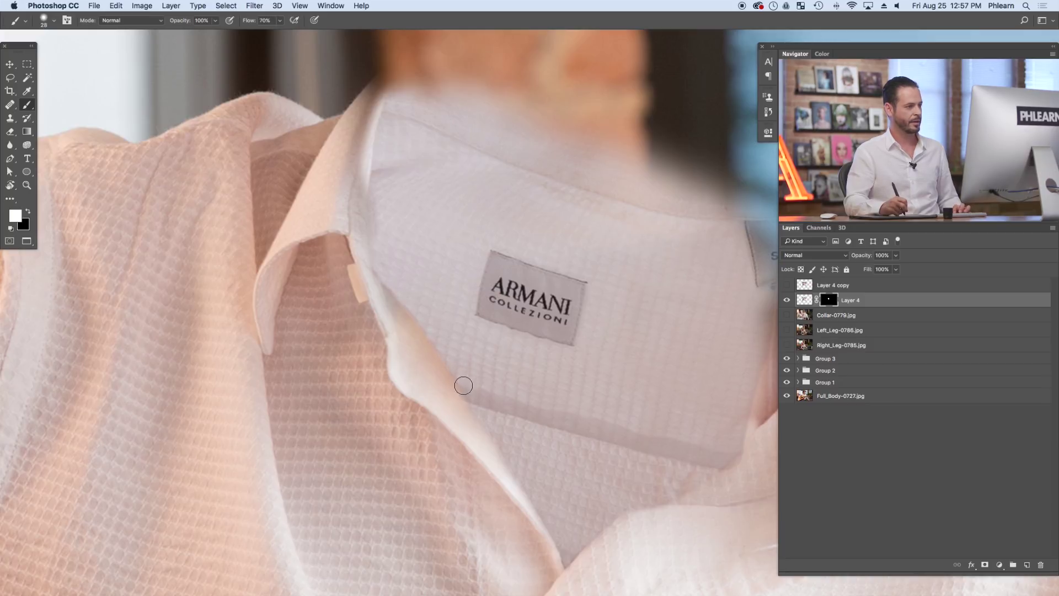
# - Paint white on the Layer 4 mask with a larger brush to reveal the back of the collar up to its top edge
pyautogui.scroll(5, 463, 385)
pyautogui.moveTo(392, 280)
pyautogui.mouseDown()
pyautogui.moveTo(402, 248)
pyautogui.moveTo(378, 267)
pyautogui.moveTo(397, 214)
pyautogui.moveTo(362, 260)
pyautogui.moveTo(407, 189)
pyautogui.moveTo(431, 176)
pyautogui.moveTo(540, 168)
pyautogui.moveTo(672, 254)
pyautogui.moveTo(673, 225)
pyautogui.moveTo(697, 231)
pyautogui.moveTo(647, 282)
pyautogui.moveTo(567, 209)
pyautogui.moveTo(621, 227)
pyautogui.moveTo(576, 228)
pyautogui.moveTo(537, 248)
pyautogui.moveTo(540, 316)
pyautogui.moveTo(567, 310)
pyautogui.mouseUp()
pyautogui.moveTo(571, 287)
pyautogui.mouseDown()
pyautogui.moveTo(590, 260)
pyautogui.moveTo(580, 281)
pyautogui.moveTo(591, 297)
pyautogui.moveTo(604, 257)
pyautogui.moveTo(556, 339)
pyautogui.moveTo(519, 234)
pyautogui.moveTo(459, 226)
pyautogui.moveTo(407, 248)
pyautogui.moveTo(362, 186)
pyautogui.moveTo(332, 179)
pyautogui.moveTo(295, 215)
pyautogui.mouseUp()
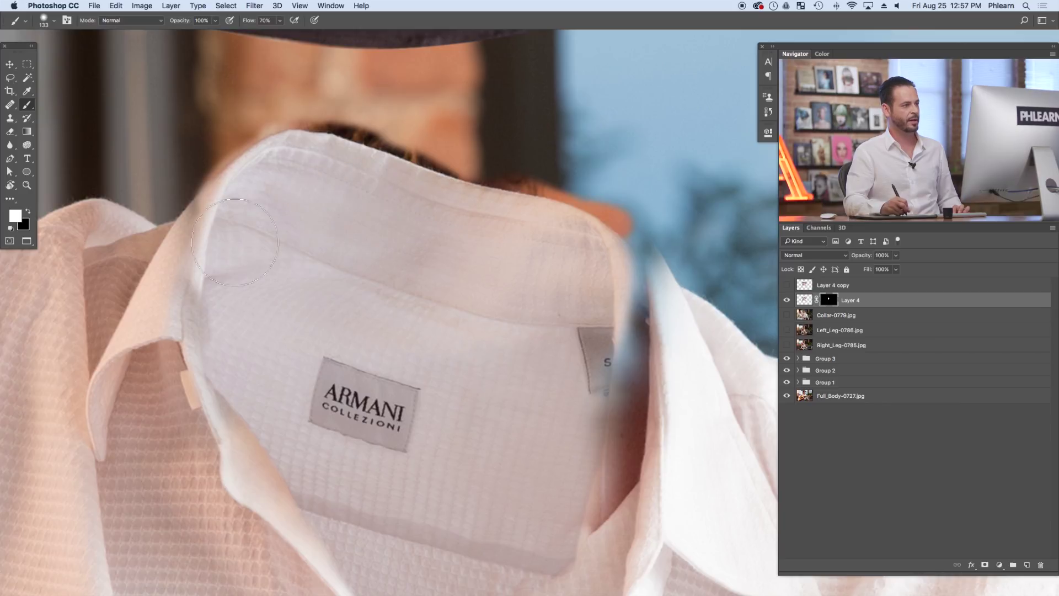
pyautogui.moveTo(233, 226); pyautogui.dragTo(331, 267)
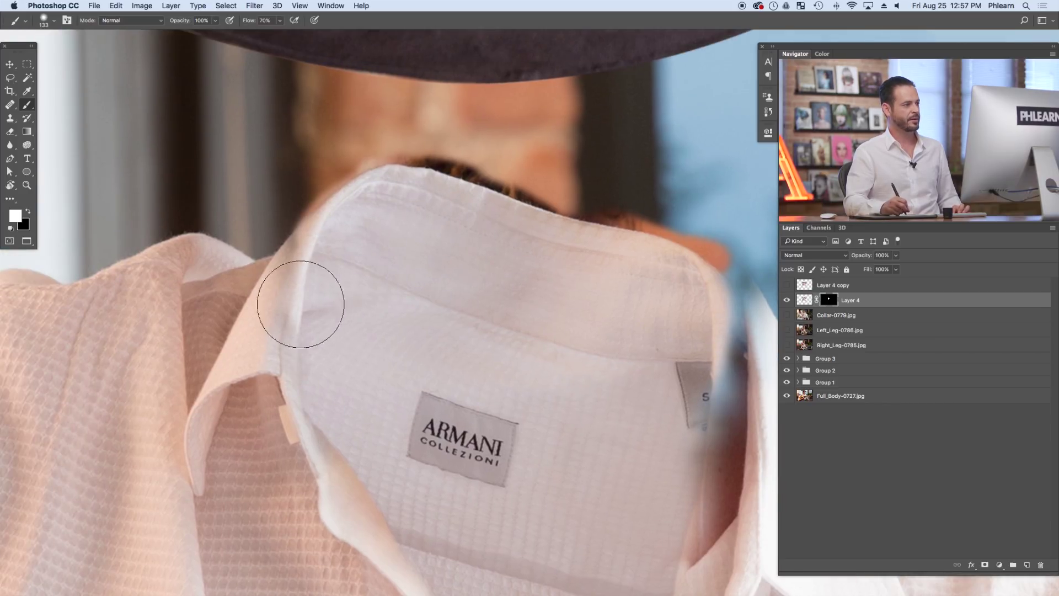
# - Touch up the Layer 4 mask along the left collar fold to blend the copied collar into the original shirt
pyautogui.moveTo(601, 360); pyautogui.dragTo(453, 289)
pyautogui.moveTo(357, 277); pyautogui.dragTo(456, 348)
pyautogui.moveTo(315, 260)
pyautogui.mouseDown()
pyautogui.moveTo(292, 260)
pyautogui.moveTo(286, 274)
pyautogui.mouseUp()
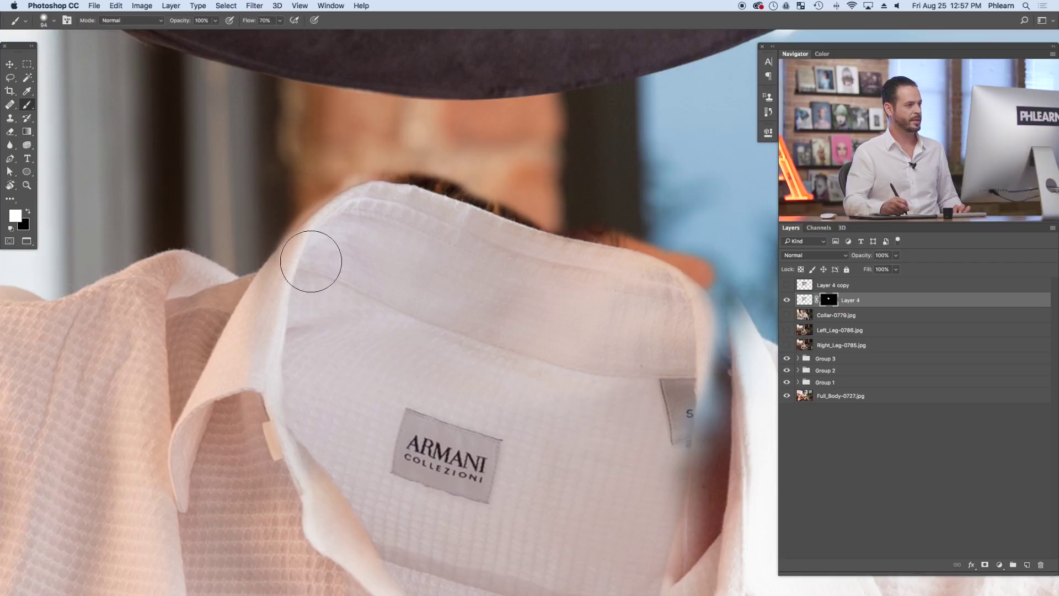
pyautogui.moveTo(560, 345); pyautogui.dragTo(545, 365)
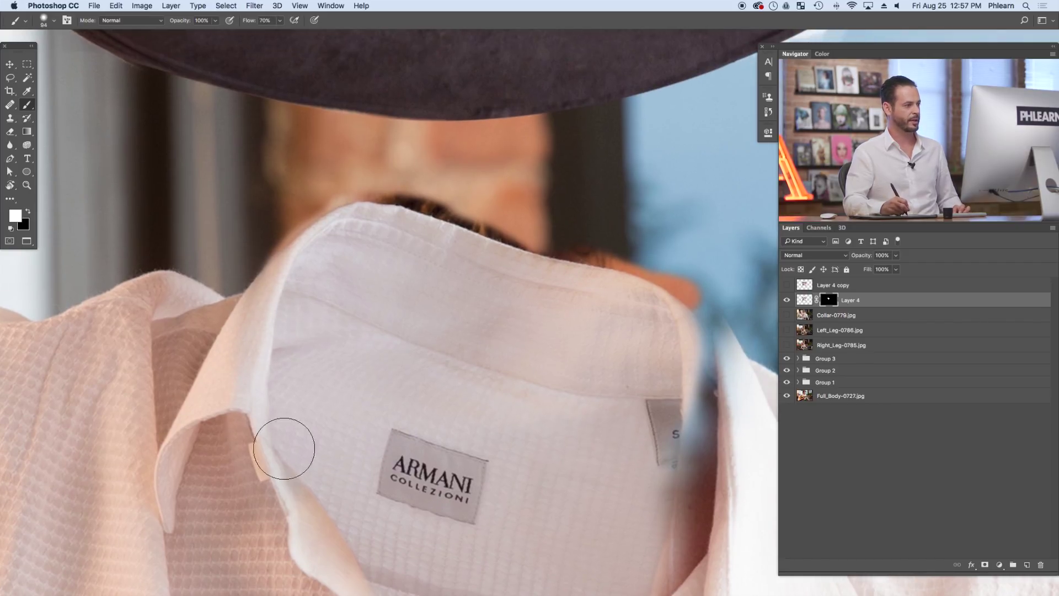
pyautogui.moveTo(331, 483); pyautogui.dragTo(324, 489)
pyautogui.press('x')
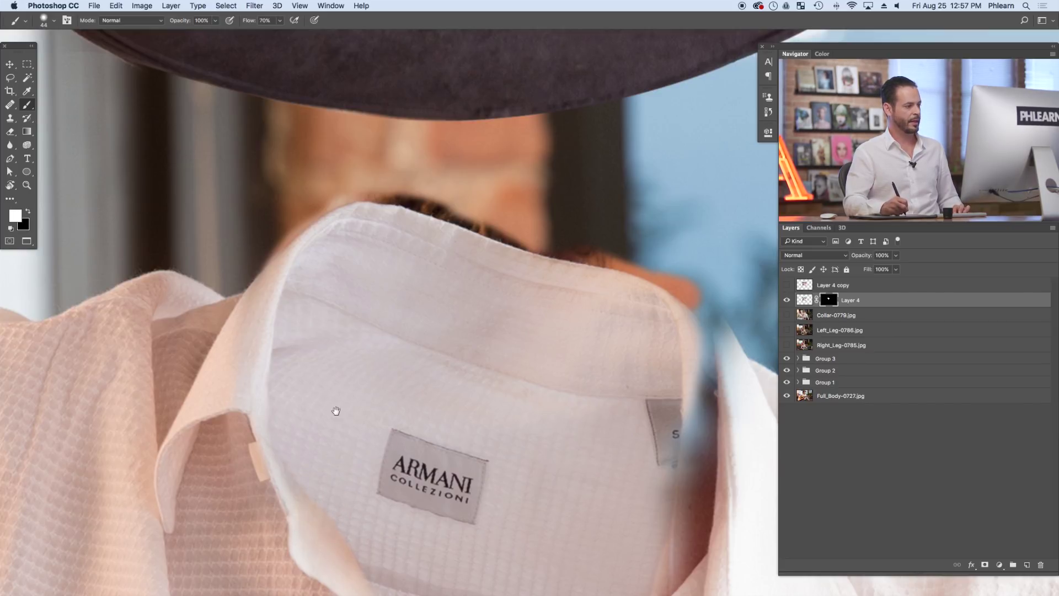
# - Trace a Pen tool path from beside the left collar fold along the top edge of the back collar
pyautogui.moveTo(335, 411); pyautogui.dragTo(333, 461)
pyautogui.press('p')
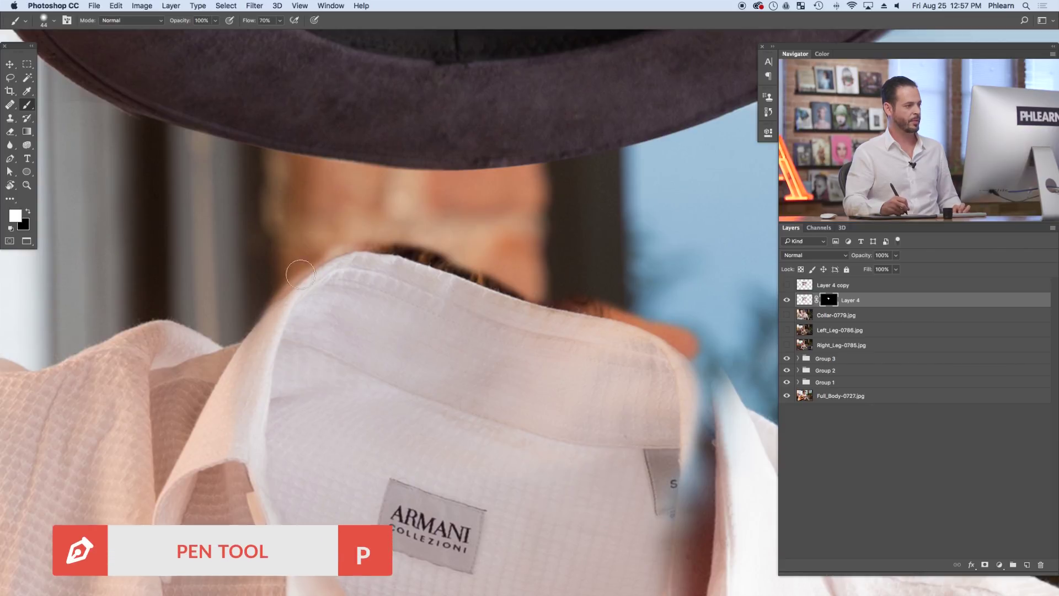
pyautogui.keyDown('super'); pyautogui.click(263, 265); pyautogui.keyUp('super')
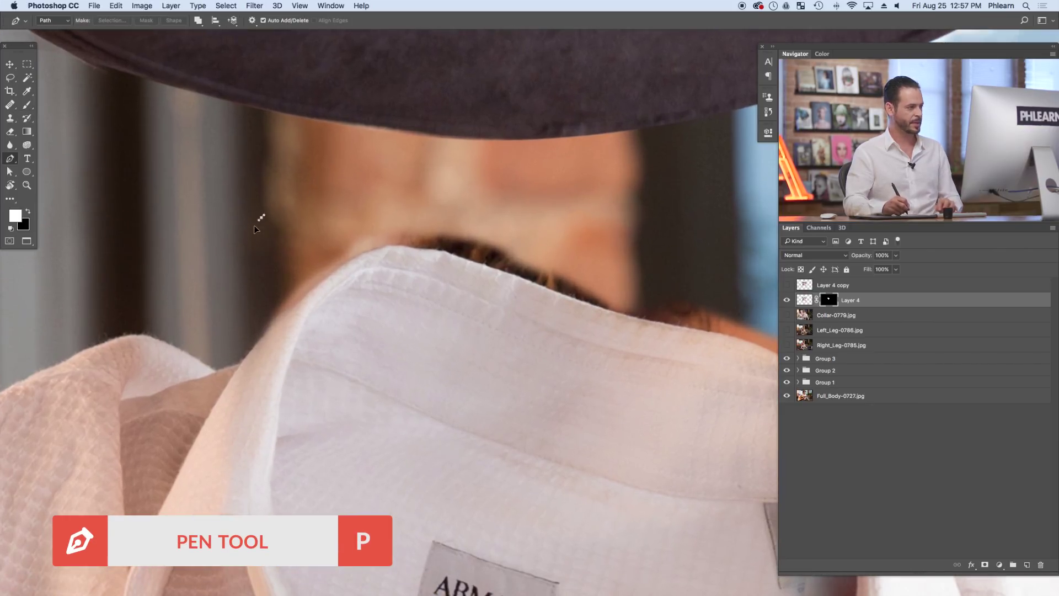
pyautogui.moveTo(262, 217); pyautogui.dragTo(236, 258)
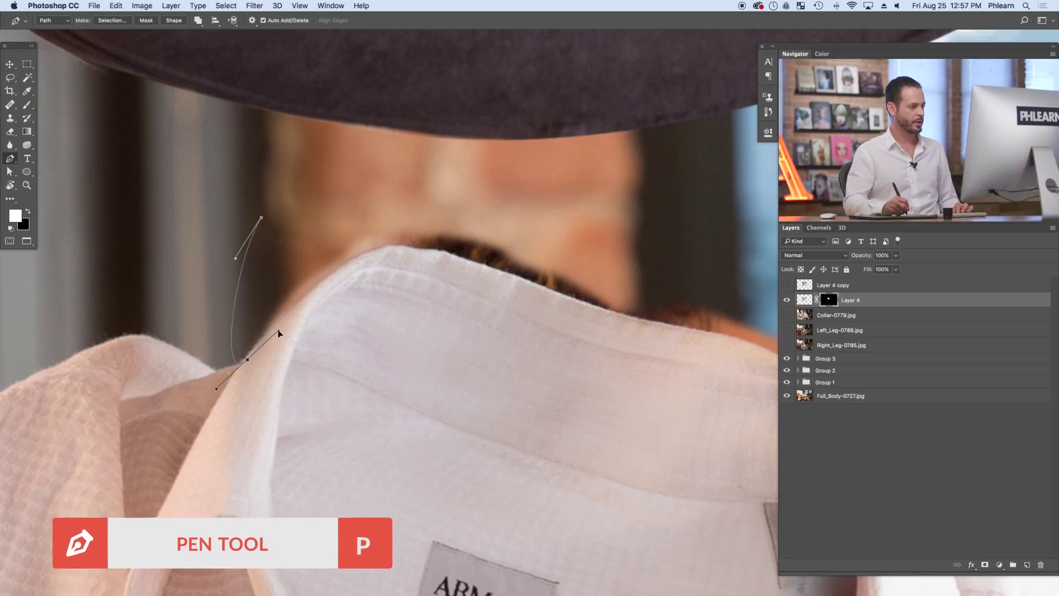
pyautogui.moveTo(244, 357); pyautogui.dragTo(278, 326)
pyautogui.moveTo(244, 357); pyautogui.dragTo(247, 354)
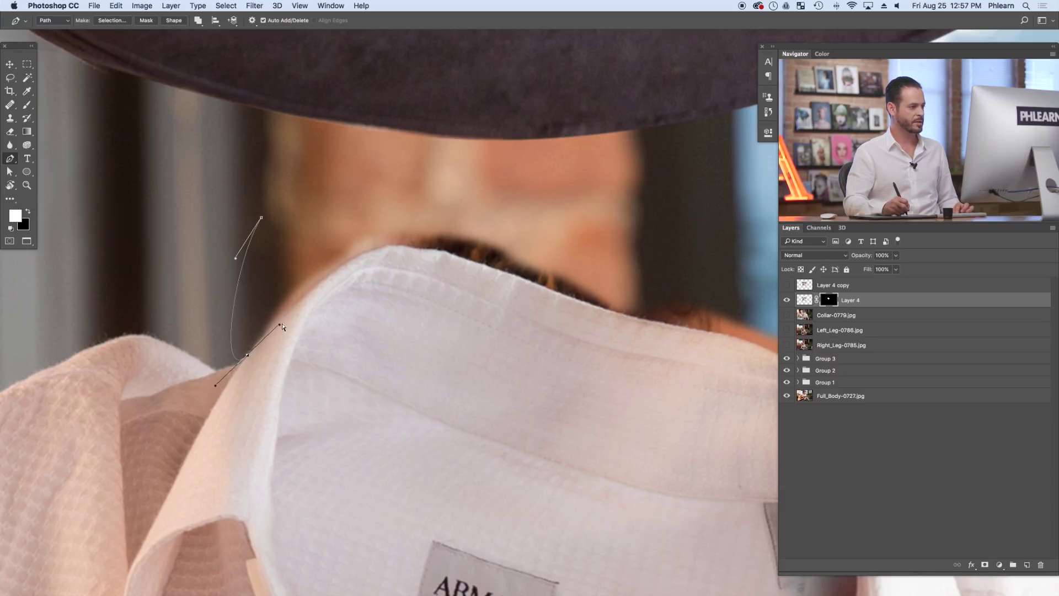
pyautogui.keyDown('super'); pyautogui.click(246, 357); pyautogui.keyUp('super')
pyautogui.moveTo(311, 292); pyautogui.dragTo(312, 289)
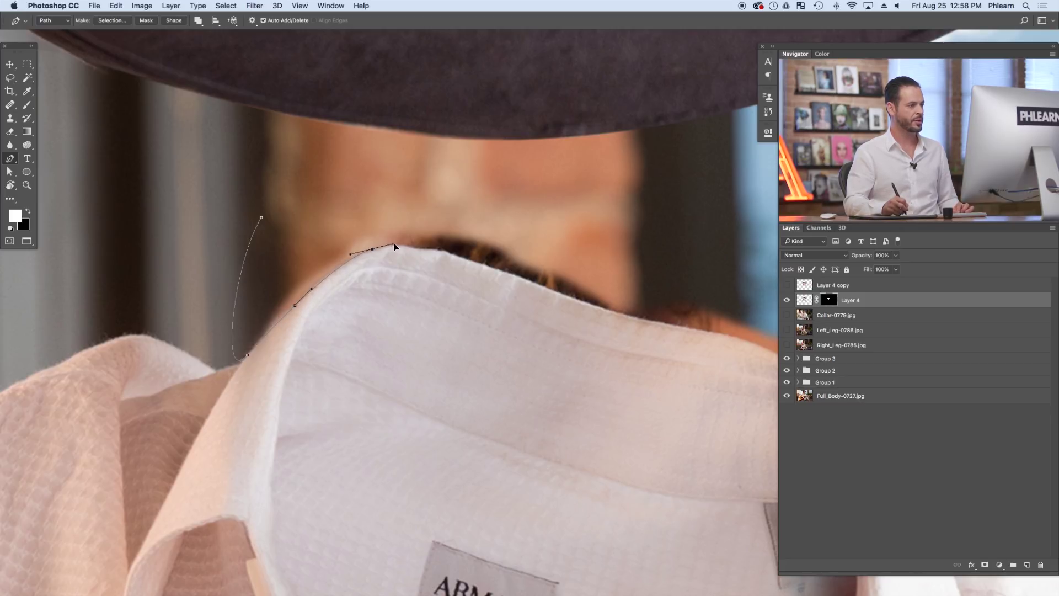
pyautogui.moveTo(434, 251); pyautogui.dragTo(439, 250)
pyautogui.moveTo(503, 273); pyautogui.dragTo(506, 278)
pyautogui.hscroll(5, 524, 284)
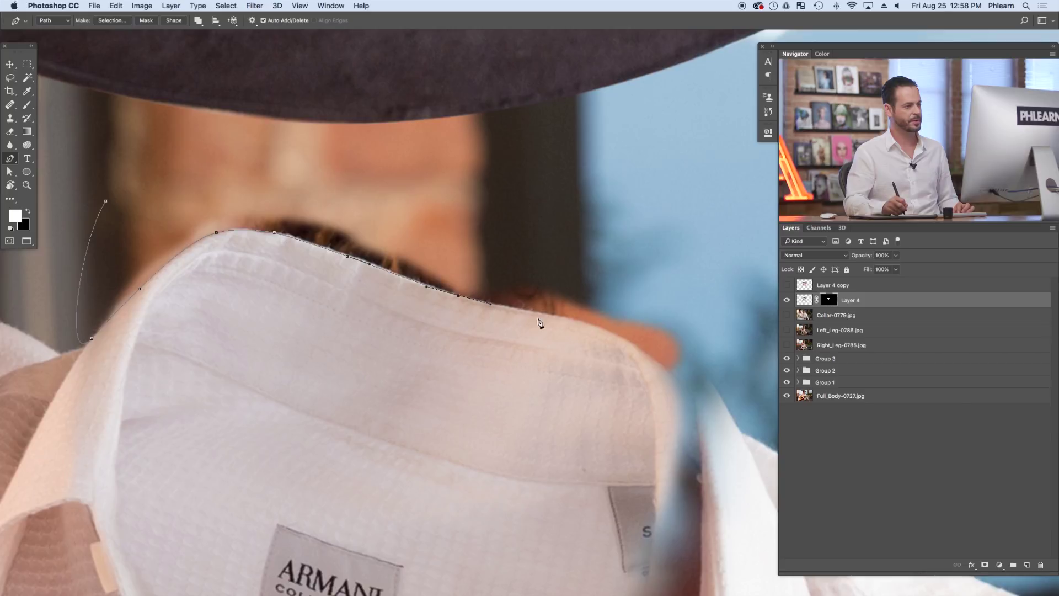
pyautogui.moveTo(597, 351); pyautogui.dragTo(522, 332)
pyautogui.click(525, 308)
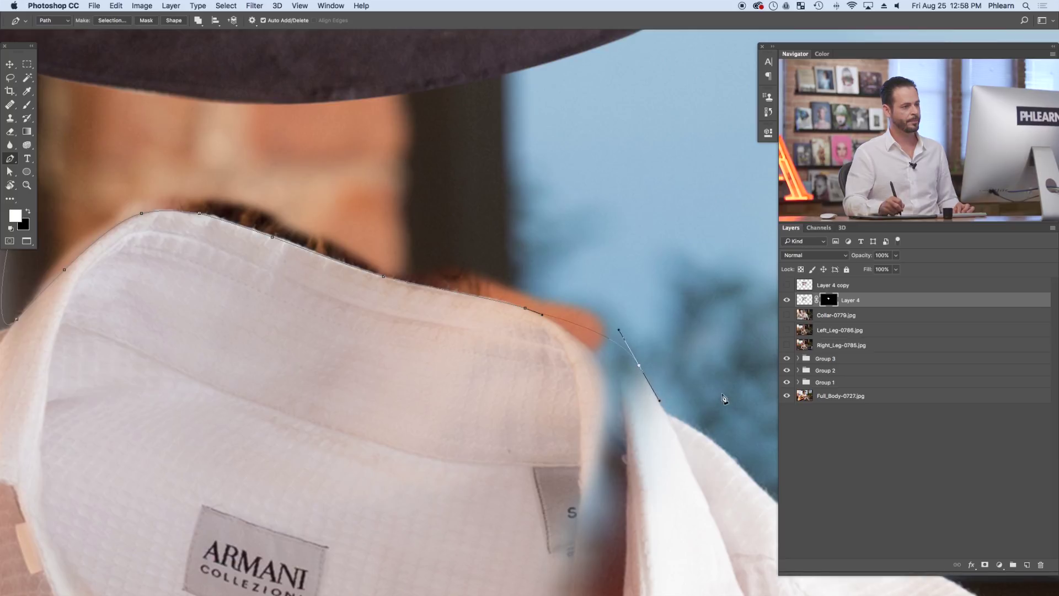
# - Route the path back through the background between hat and collar, and convert it into a selection
pyautogui.click(541, 159)
pyautogui.hscroll(-5, 561, 188)
pyautogui.scroll(-2, 561, 188)
pyautogui.click(368, 170)
pyautogui.moveTo(309, 177); pyautogui.dragTo(301, 182)
pyautogui.rightClick(355, 203)
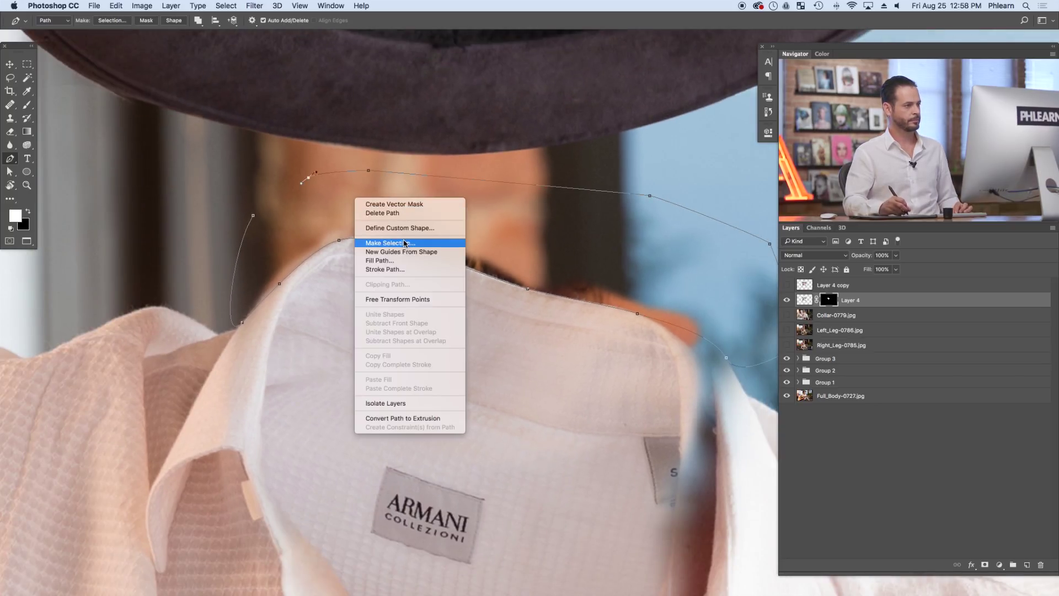
pyautogui.click(386, 243)
pyautogui.click(277, 189)
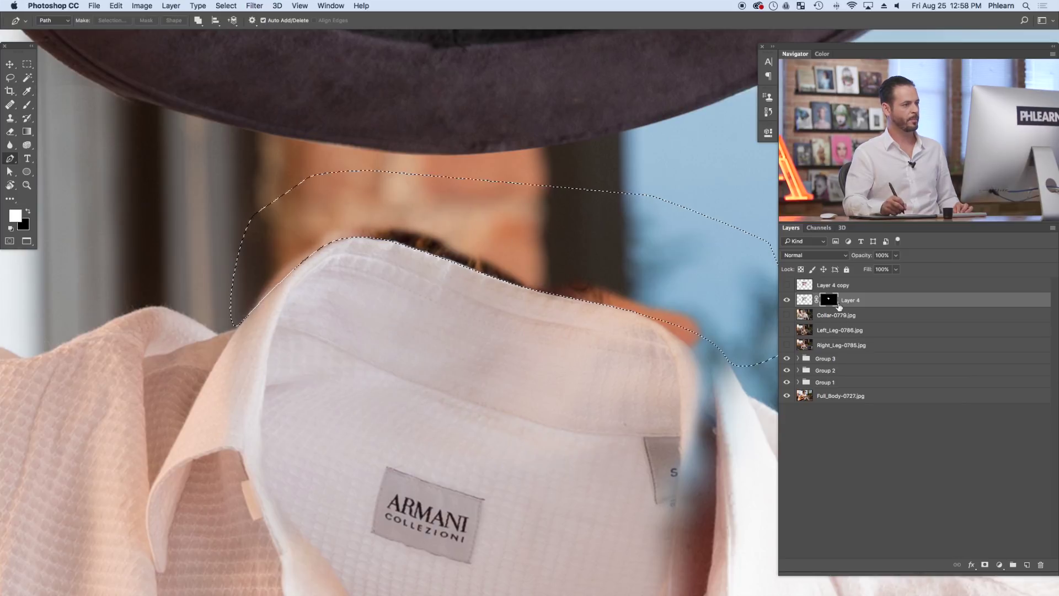
# - Paint black on the Layer 4 mask within the selection to remove hair and skin behind the collar, and hide the selection outline
pyautogui.press('b')
pyautogui.press('x')
pyautogui.moveTo(402, 230)
pyautogui.mouseDown()
pyautogui.moveTo(467, 242)
pyautogui.moveTo(476, 270)
pyautogui.moveTo(501, 275)
pyautogui.moveTo(369, 235)
pyautogui.moveTo(256, 288)
pyautogui.mouseUp()
pyautogui.press('super+d')
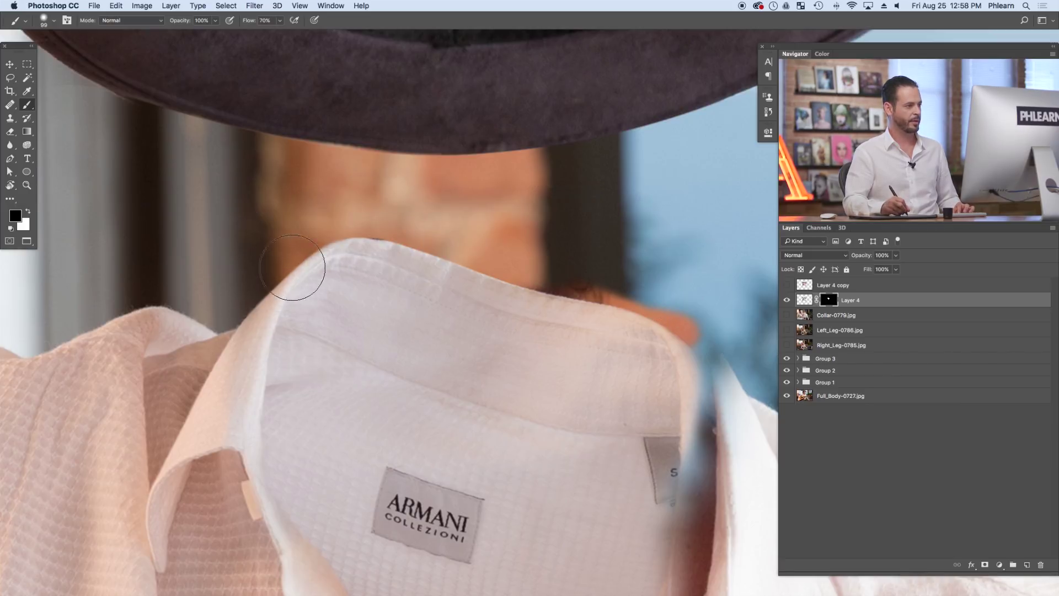
pyautogui.moveTo(525, 258); pyautogui.dragTo(642, 309)
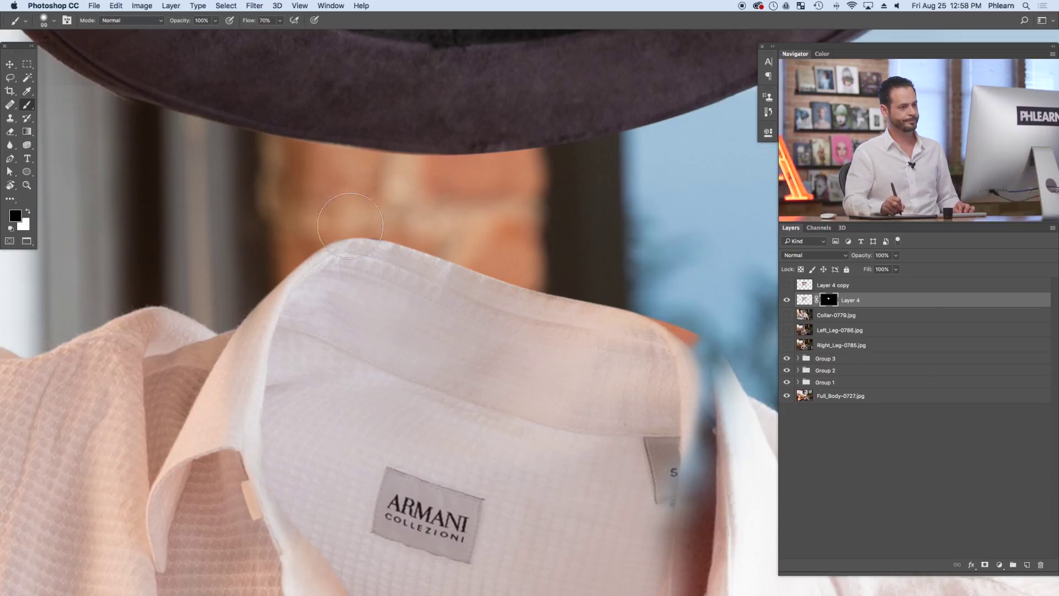
pyautogui.moveTo(640, 371); pyautogui.dragTo(506, 227)
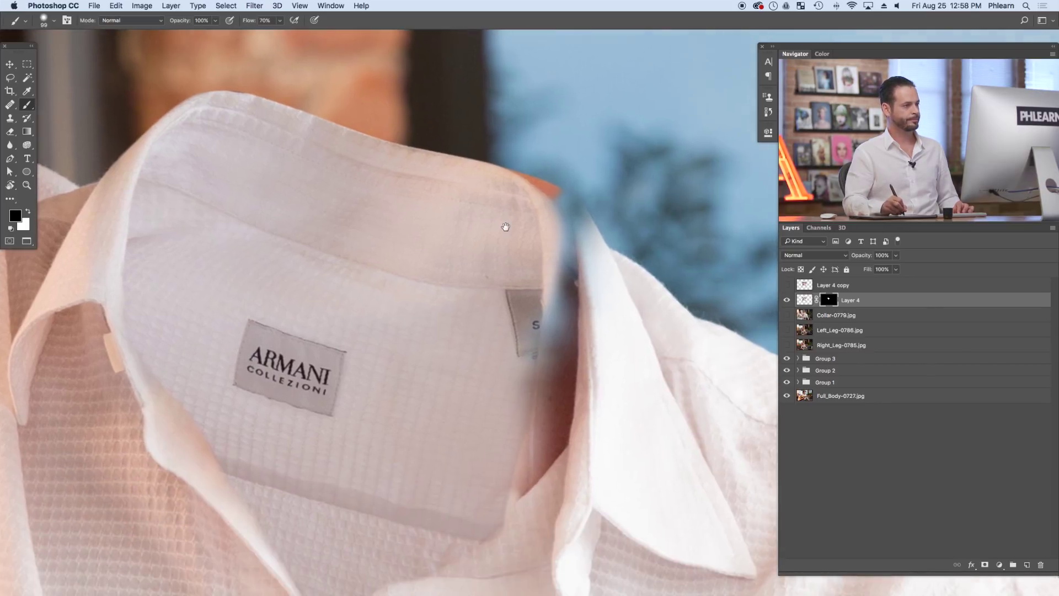
# - Hide Layer 4 copy 2, move Layer 4 copy left to line up its inner collar, and set its opacity to 100%
pyautogui.scroll(2, 496, 309)
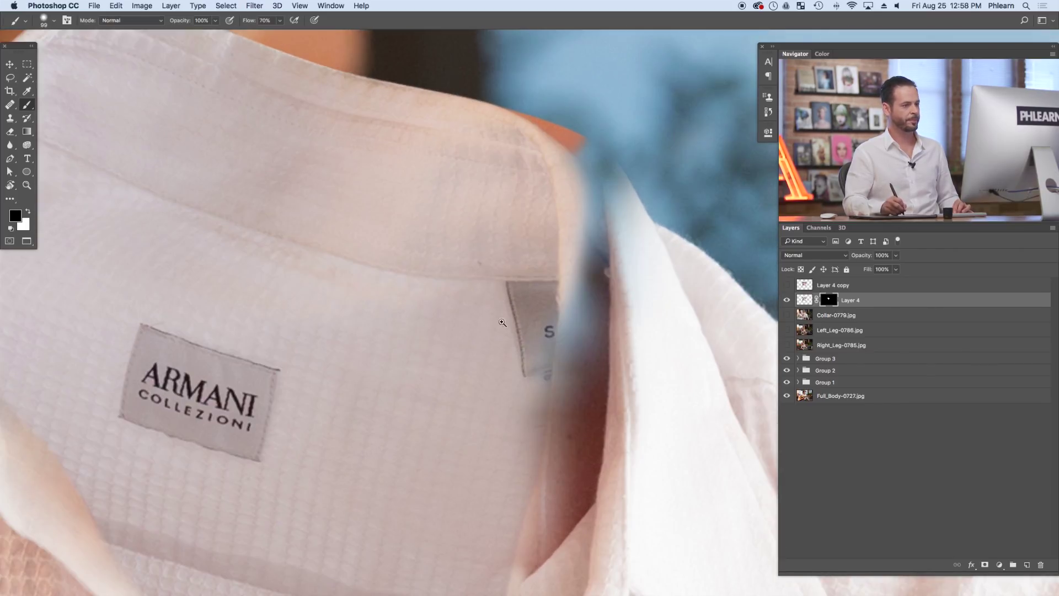
pyautogui.scroll(-2, 502, 325)
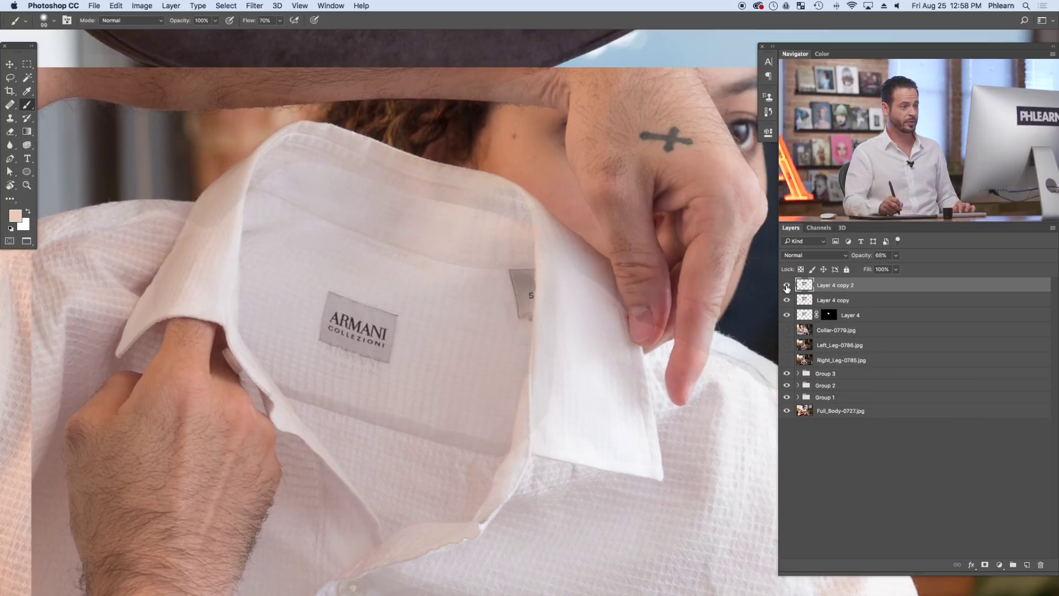
pyautogui.click(786, 285)
pyautogui.click(838, 300)
pyautogui.press('v')
pyautogui.moveTo(532, 423); pyautogui.dragTo(470, 424)
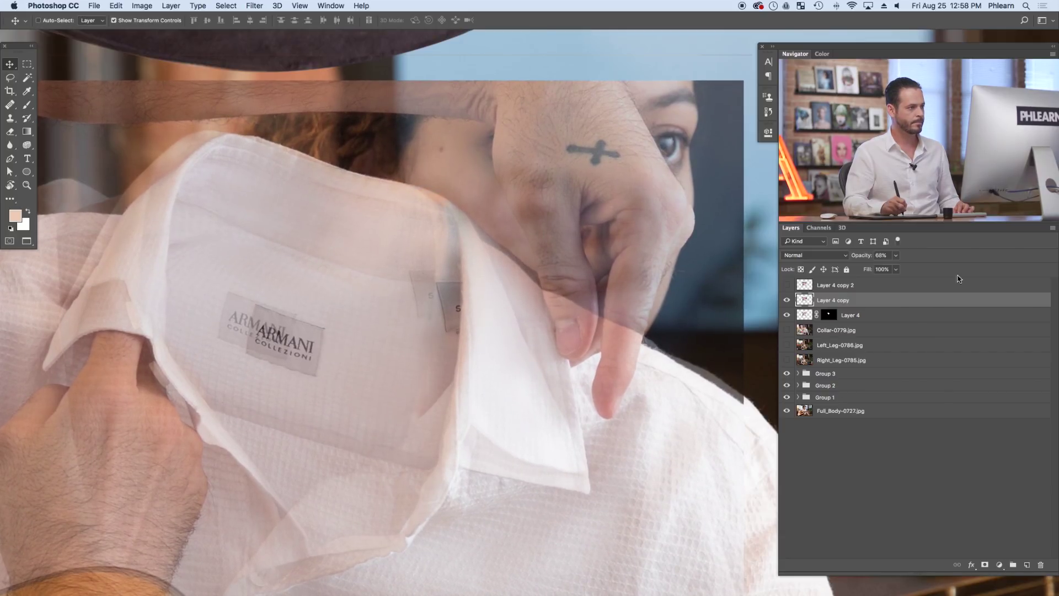
pyautogui.moveTo(874, 256); pyautogui.dragTo(904, 257)
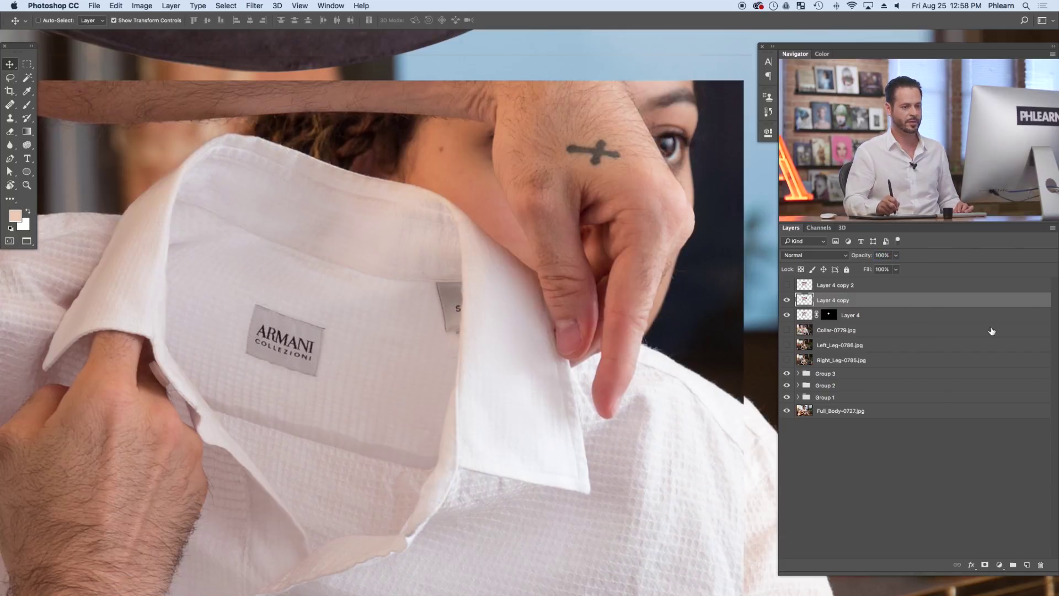
# - Add a black mask to Layer 4 copy and paint white to reveal clean inner fabric over the skin beside the right collar fold
pyautogui.keyDown('alt'); pyautogui.click(983, 564); pyautogui.keyUp('alt')
pyautogui.press('b')
pyautogui.press('x')
pyautogui.moveTo(441, 323)
pyautogui.mouseDown()
pyautogui.moveTo(435, 381)
pyautogui.moveTo(433, 309)
pyautogui.moveTo(414, 316)
pyautogui.moveTo(445, 275)
pyautogui.moveTo(446, 320)
pyautogui.moveTo(450, 265)
pyautogui.moveTo(444, 380)
pyautogui.moveTo(428, 410)
pyautogui.mouseUp()
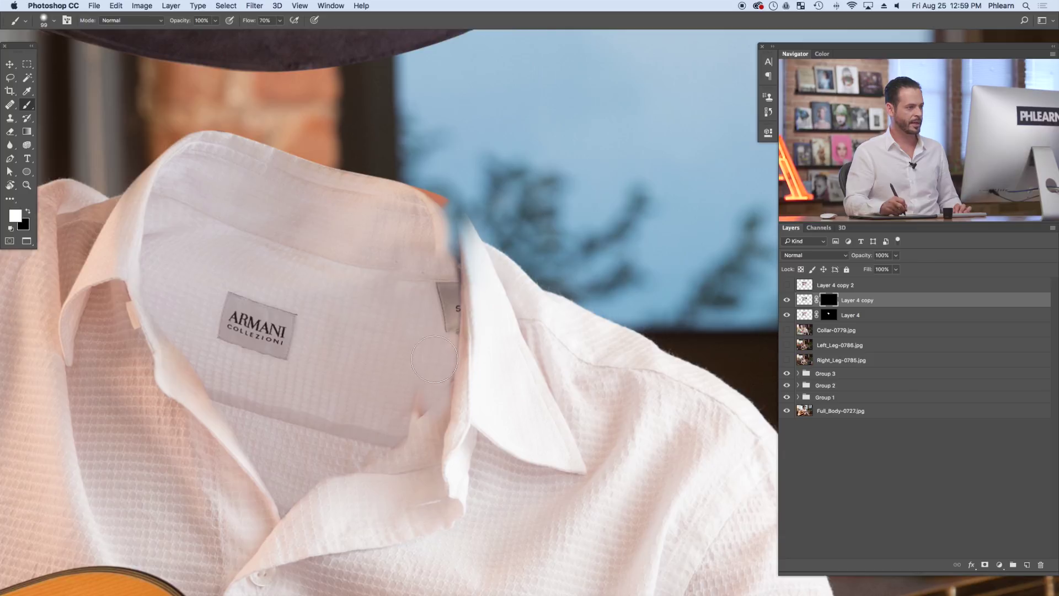
# - Paint finer white strokes with a smaller brush on the Layer 4 copy mask to fill the inner shirt up to the right fold
pyautogui.keyDown('super'); pyautogui.click(431, 420); pyautogui.keyUp('super')
pyautogui.press('[')
pyautogui.press('[')
pyautogui.press('[')
pyautogui.press('[')
pyautogui.press('[')
pyautogui.press('[')
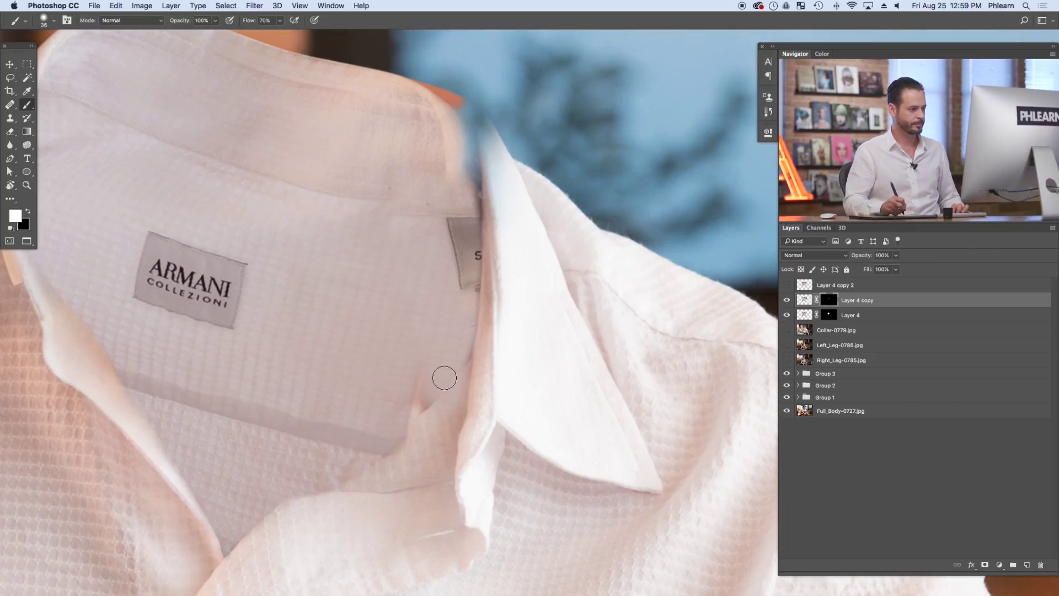
pyautogui.moveTo(464, 355); pyautogui.dragTo(468, 342)
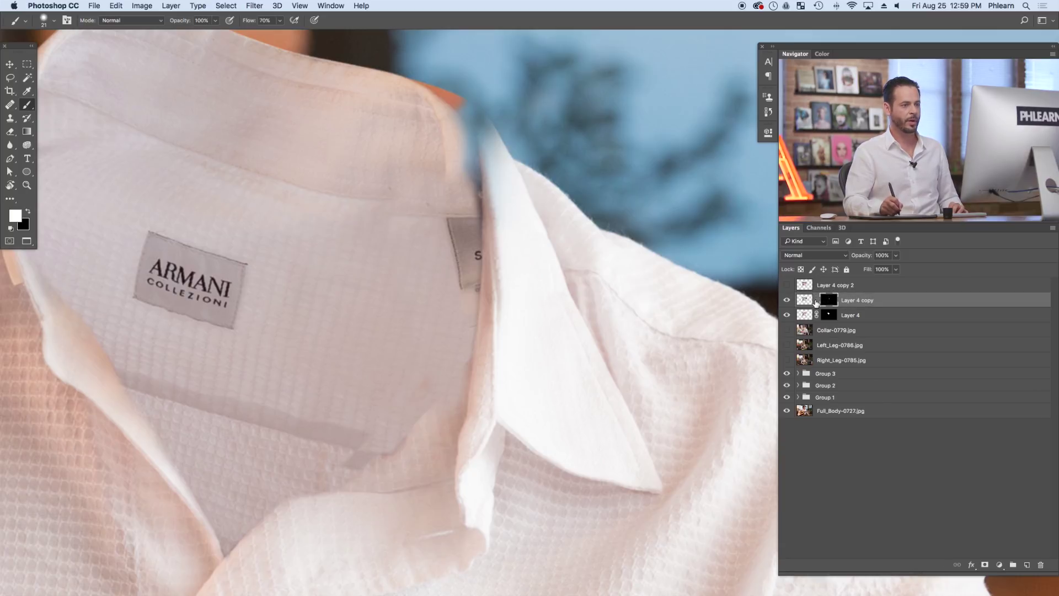
# - Shift the Layer 4 copy image slightly up and right independently of its mask to align the inner seam
pyautogui.press('v')
pyautogui.moveTo(436, 381); pyautogui.dragTo(443, 367)
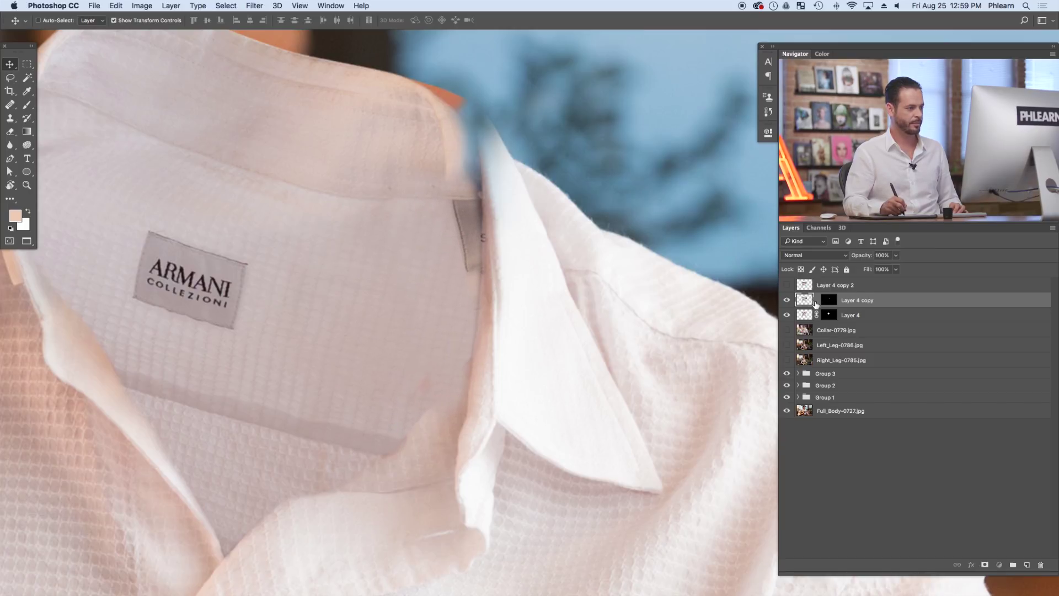
pyautogui.press('d')
pyautogui.press('b')
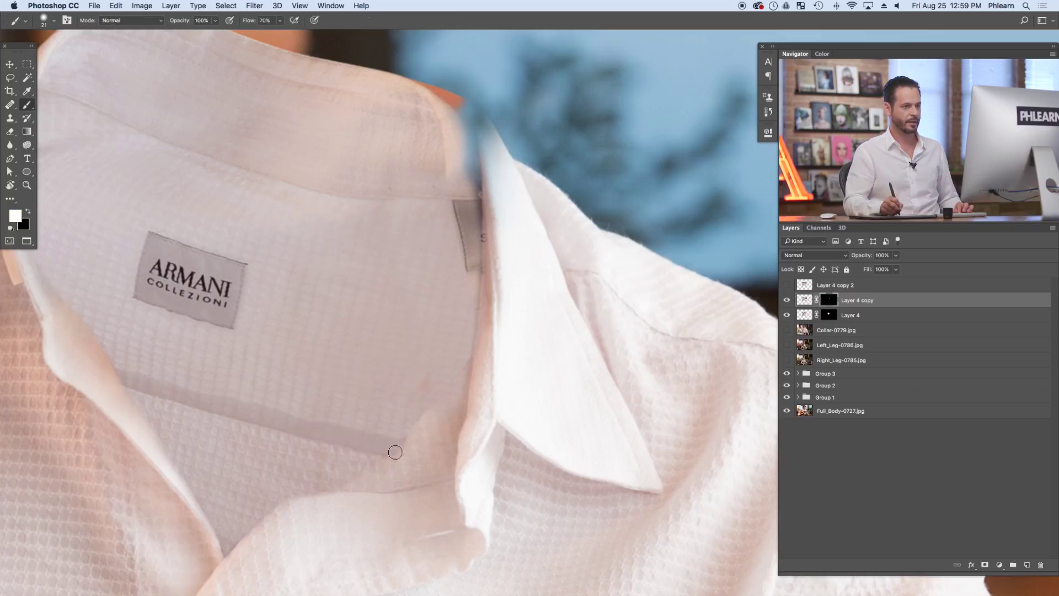
# - Refine the Layer 4 copy mask with black and white strokes along the inner shirt and size tag beside the right fold
pyautogui.press('x')
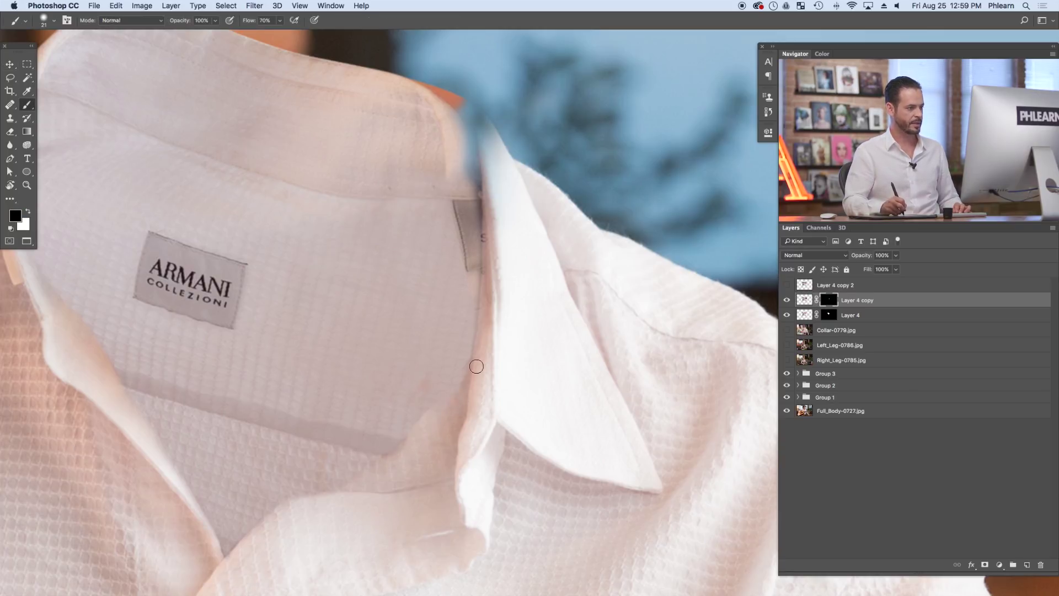
pyautogui.press('x')
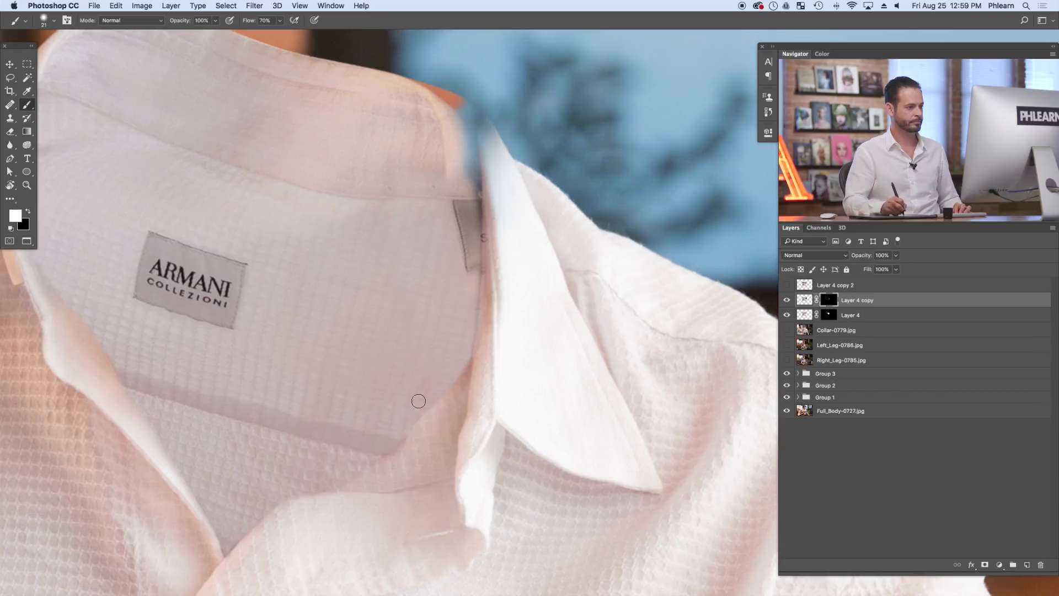
pyautogui.moveTo(451, 295)
pyautogui.mouseDown()
pyautogui.moveTo(473, 386)
pyautogui.moveTo(463, 331)
pyautogui.moveTo(469, 349)
pyautogui.moveTo(473, 268)
pyautogui.mouseUp()
pyautogui.press('x')
pyautogui.press('x')
pyautogui.press('[')
pyautogui.press('[')
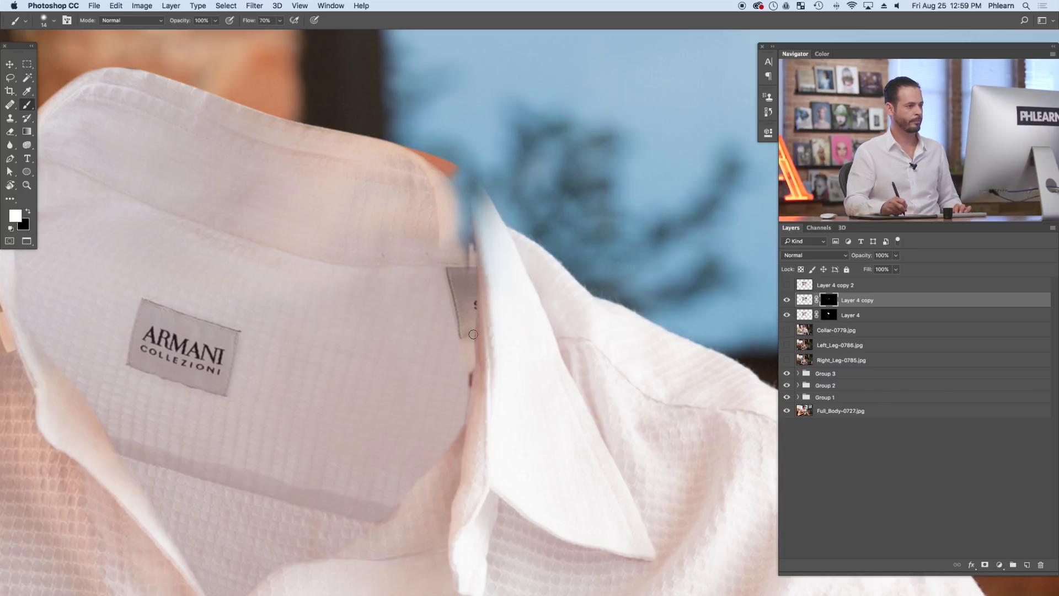
# - Paint the Layer 4 copy mask to extend the back collar toward the right fold, and mask out the excess above its top edge
pyautogui.moveTo(454, 317); pyautogui.dragTo(468, 375)
pyautogui.moveTo(475, 338); pyautogui.dragTo(481, 337)
pyautogui.moveTo(477, 310)
pyautogui.mouseDown()
pyautogui.moveTo(480, 284)
pyautogui.moveTo(482, 318)
pyautogui.moveTo(470, 253)
pyautogui.moveTo(416, 200)
pyautogui.moveTo(450, 226)
pyautogui.mouseUp()
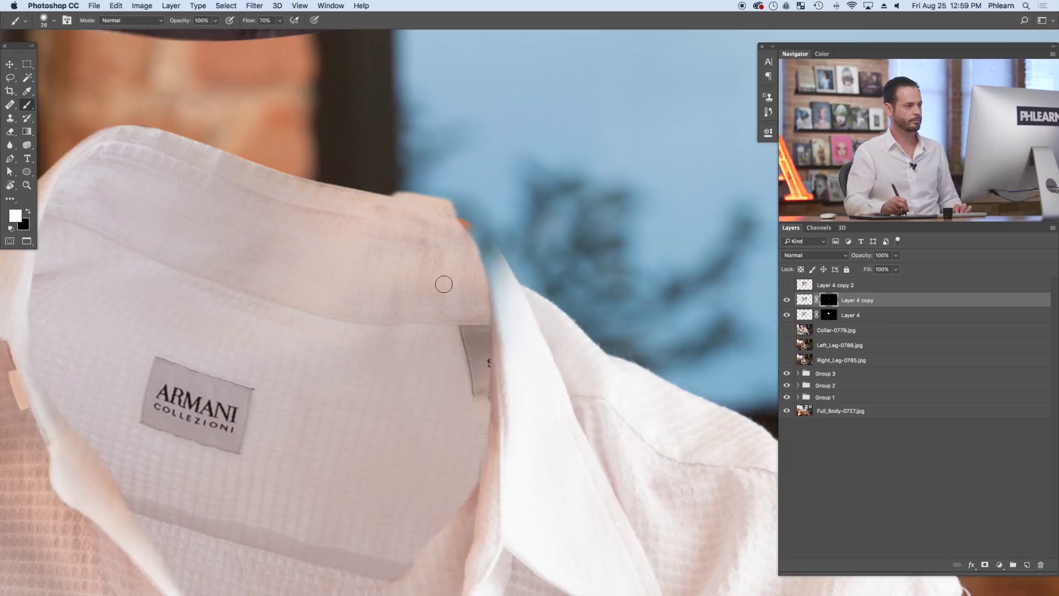
pyautogui.press('x')
pyautogui.moveTo(389, 183); pyautogui.dragTo(448, 212)
pyautogui.press('x')
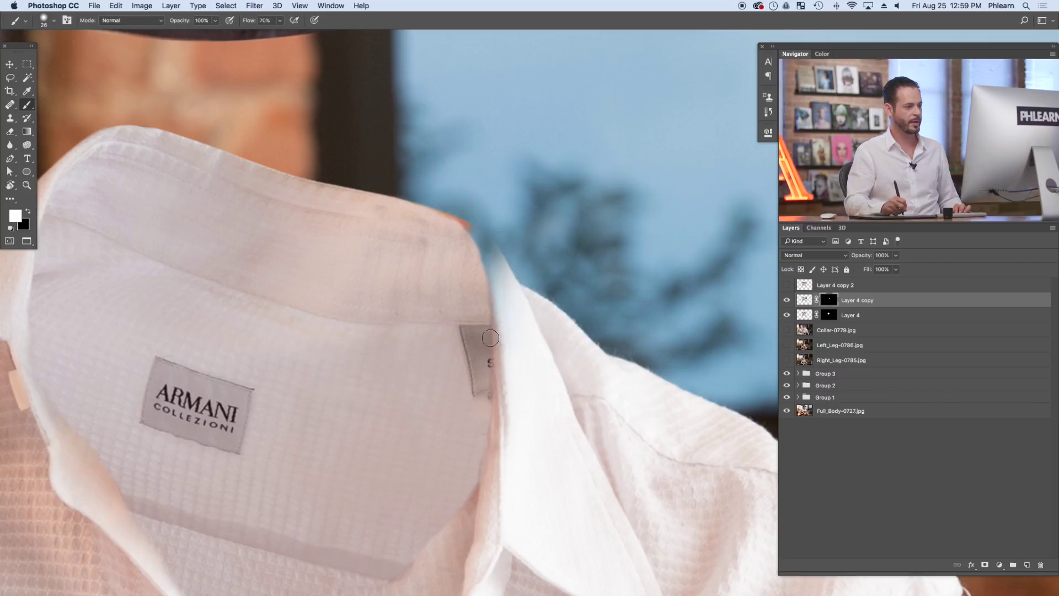
pyautogui.press('x')
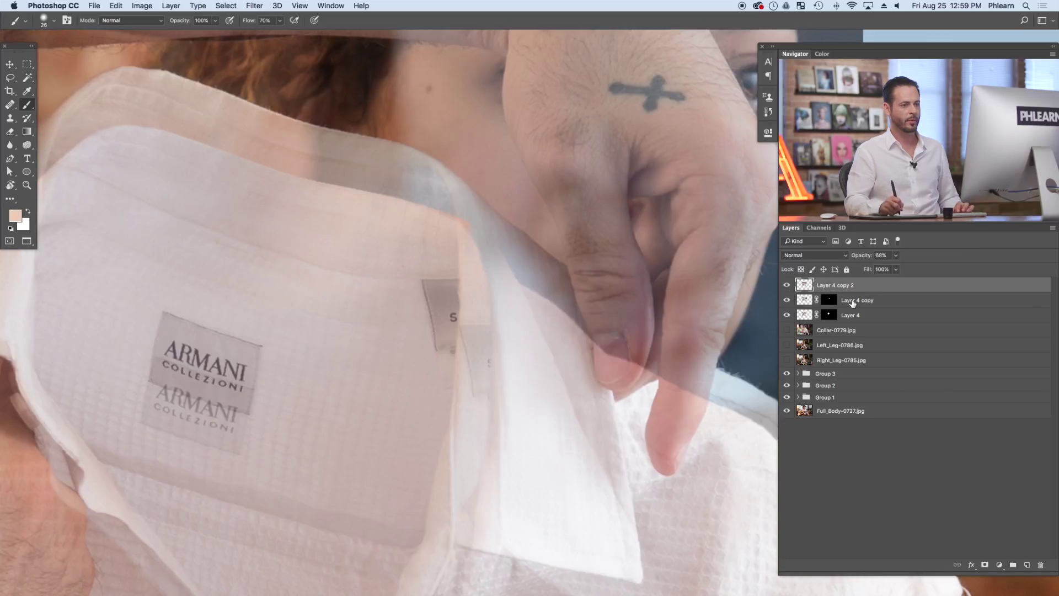
# - Keep a hidden duplicate of Layer 4 copy 2, align Layer 4 copy 2 with the right collar corner, and add a black mask
pyautogui.click(793, 291)
pyautogui.click(787, 285)
pyautogui.click(794, 299)
pyautogui.press('v')
pyautogui.moveTo(516, 298); pyautogui.dragTo(549, 367)
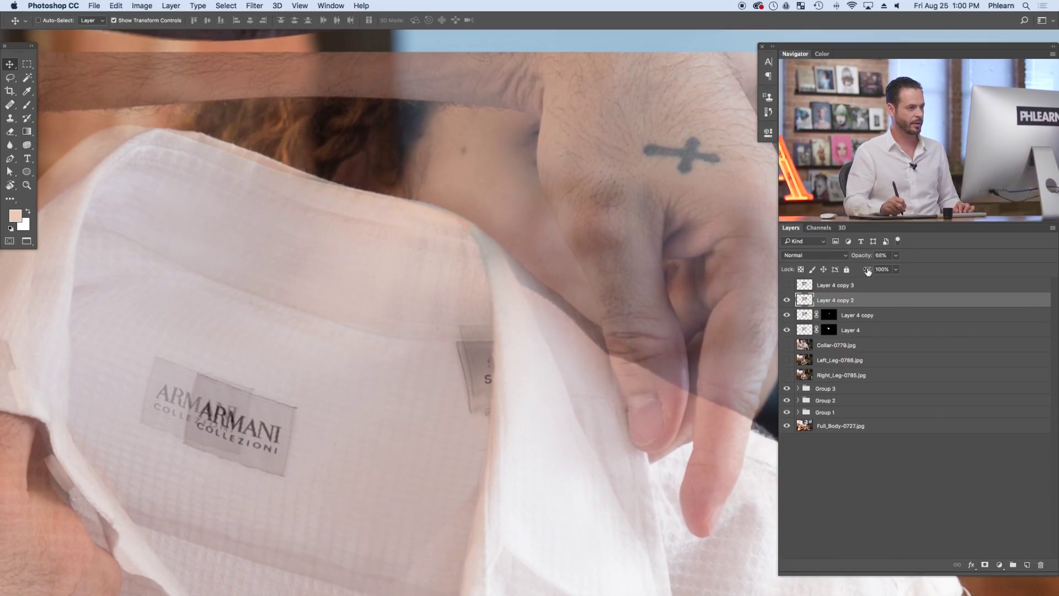
pyautogui.keyDown('alt'); pyautogui.click(984, 564); pyautogui.keyUp('alt')
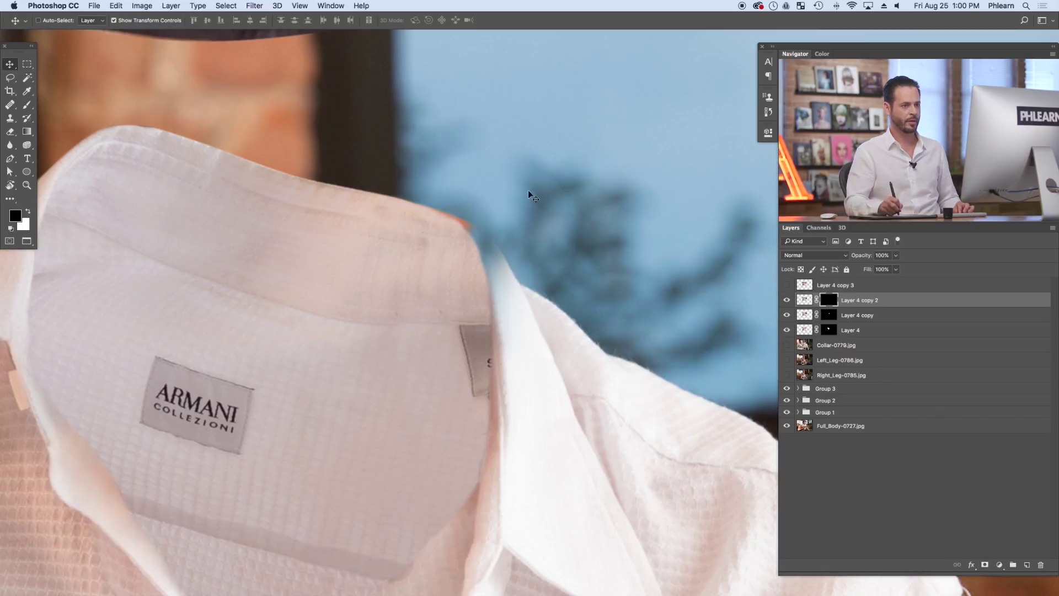
# - Paint white on the Layer 4 copy 2 mask to rebuild the missing corner where the back collar meets the right fold
pyautogui.press('b')
pyautogui.press('x')
pyautogui.moveTo(491, 262)
pyautogui.mouseDown()
pyautogui.moveTo(508, 337)
pyautogui.moveTo(498, 267)
pyautogui.moveTo(472, 240)
pyautogui.moveTo(493, 254)
pyautogui.mouseUp()
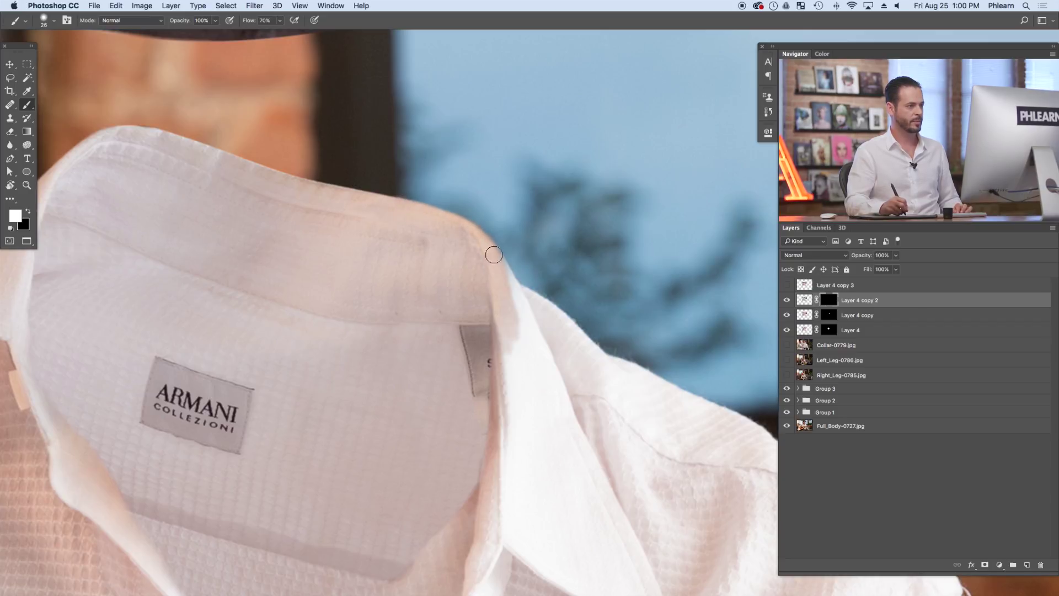
pyautogui.moveTo(512, 278)
pyautogui.mouseDown()
pyautogui.moveTo(513, 289)
pyautogui.moveTo(504, 264)
pyautogui.moveTo(506, 274)
pyautogui.mouseUp()
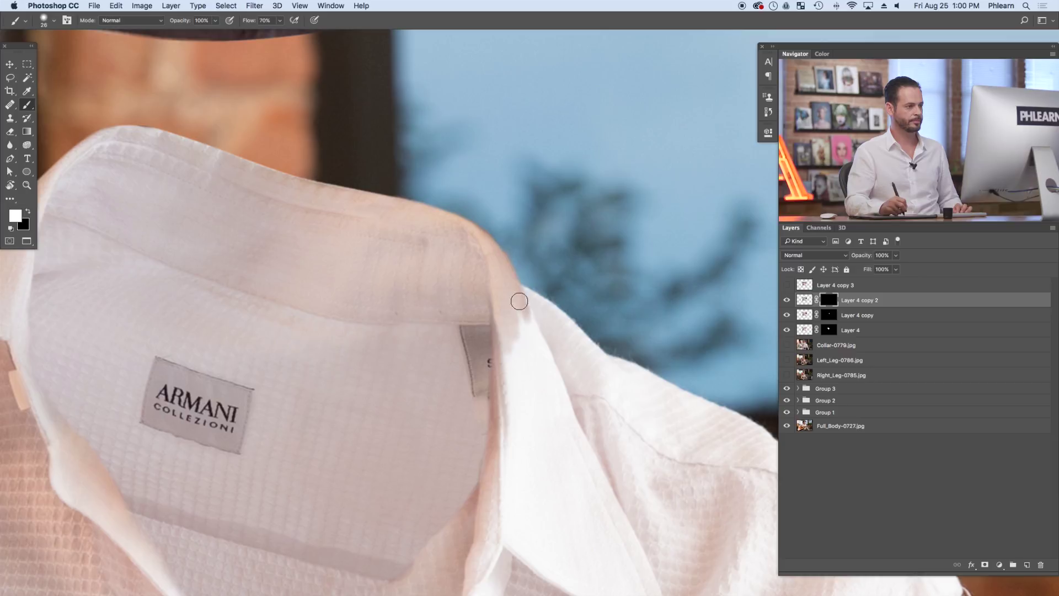
pyautogui.press('x')
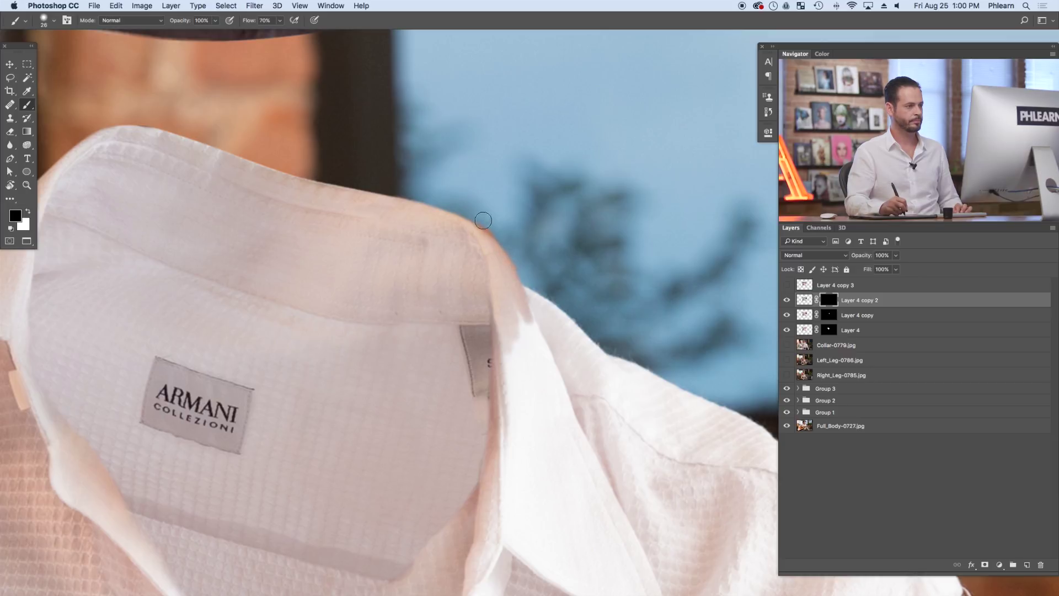
# - Blend the rebuilt corner into the right collar fold with a larger soft brush on the Layer 4 copy 2 mask
pyautogui.rightClick(513, 314)
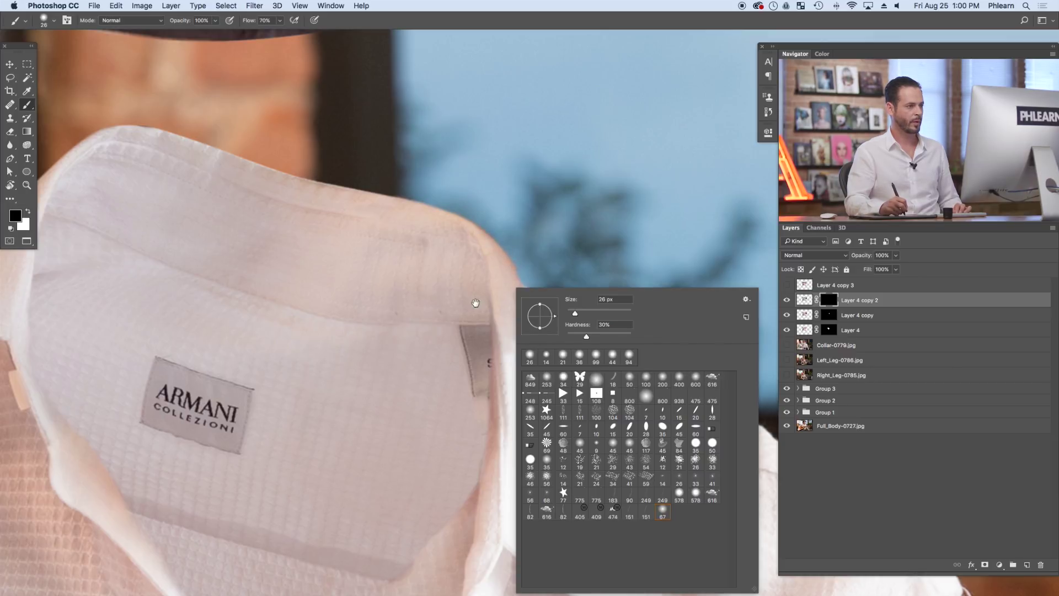
pyautogui.moveTo(478, 310); pyautogui.dragTo(467, 289)
pyautogui.moveTo(496, 326); pyautogui.dragTo(523, 325)
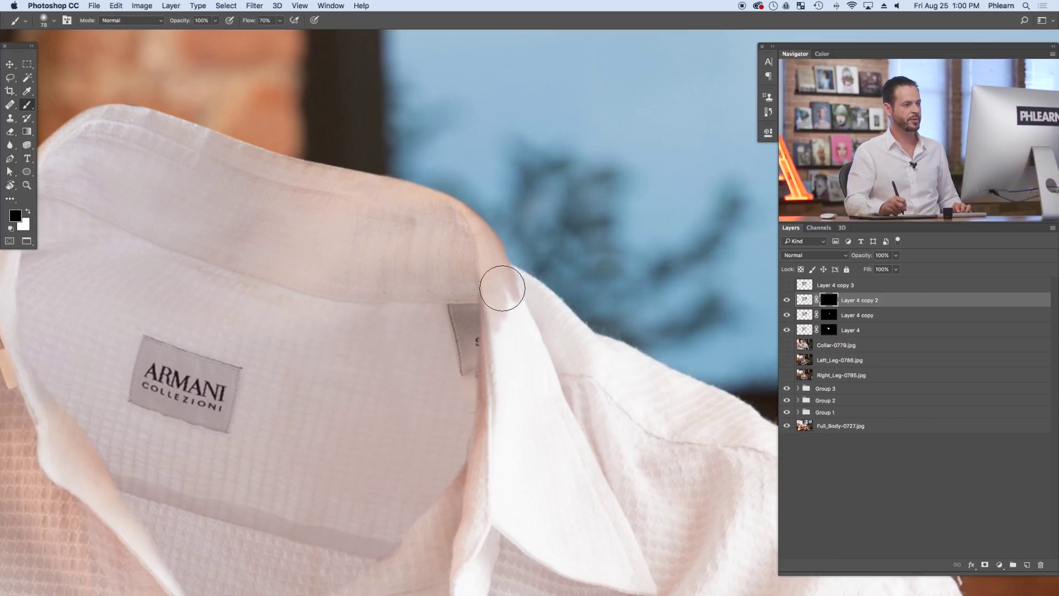
pyautogui.press('x')
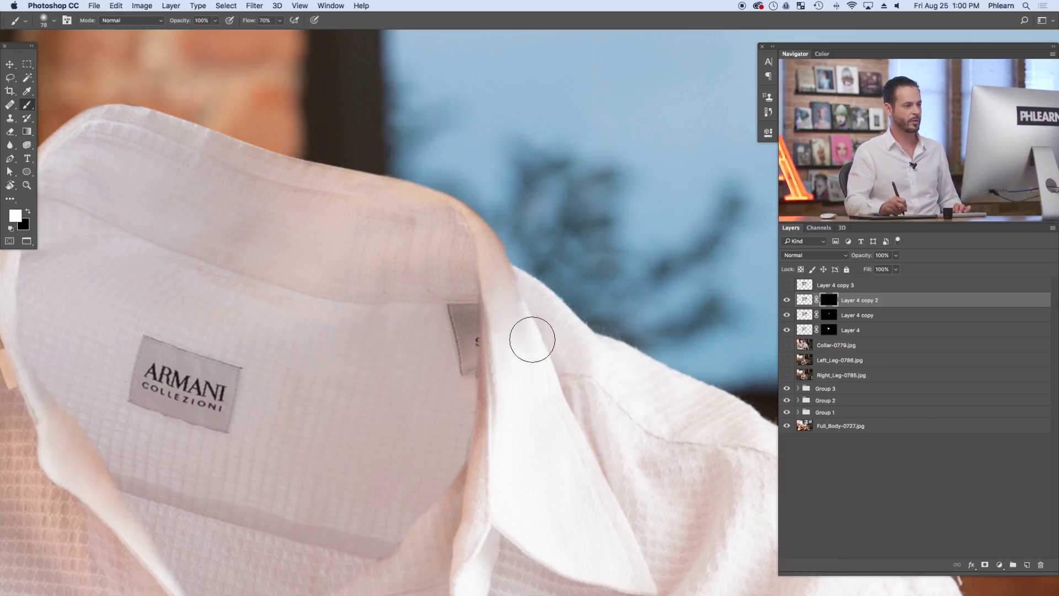
pyautogui.scroll(-3, 562, 401)
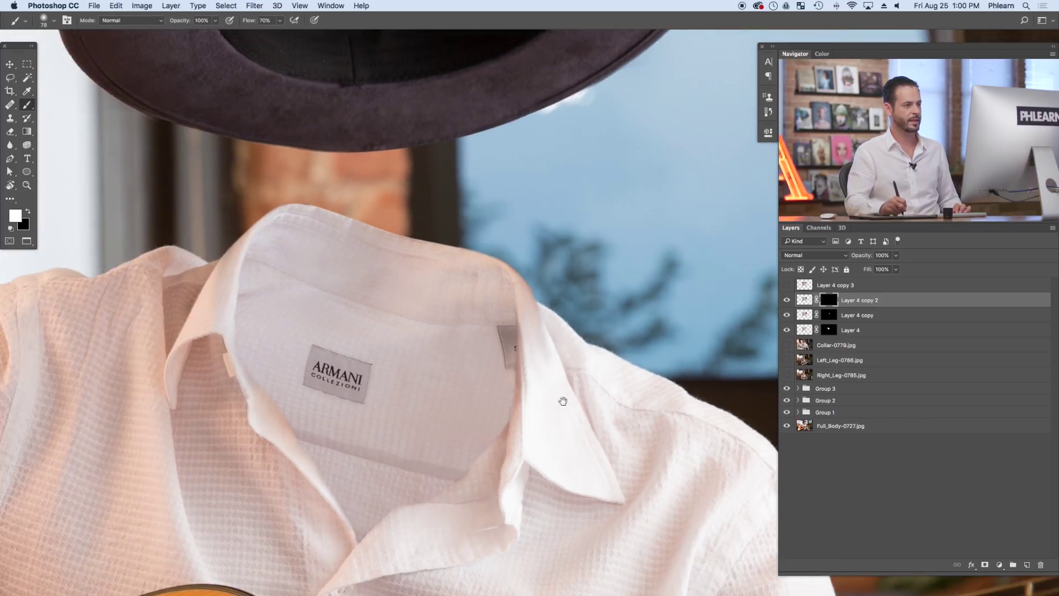
pyautogui.moveTo(562, 400); pyautogui.dragTo(592, 378)
pyautogui.press('x')
pyautogui.moveTo(575, 340); pyautogui.dragTo(581, 337)
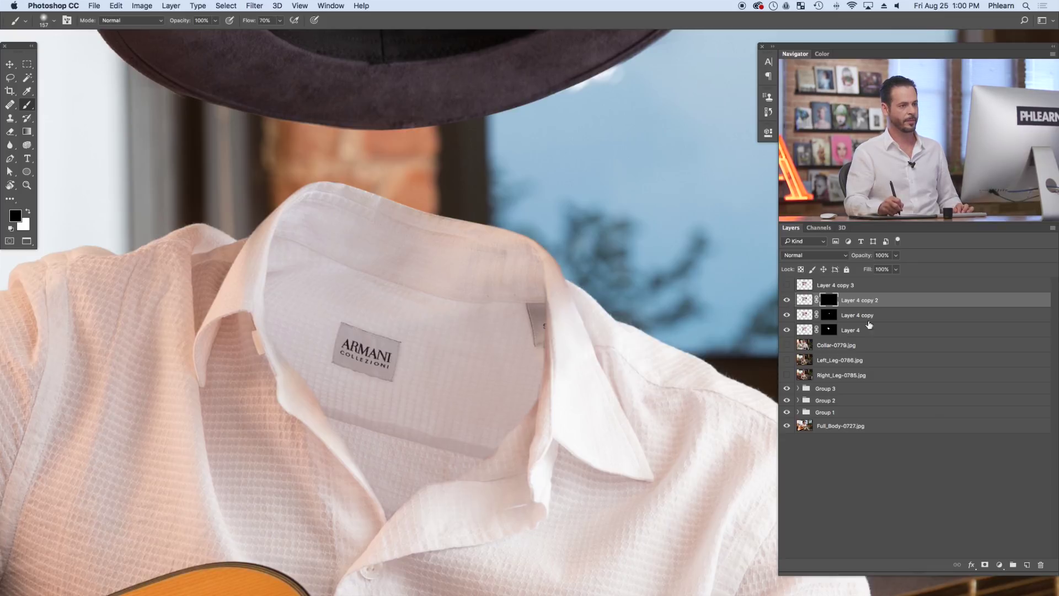
# - Add a Curves adjustment clipped to Layer 4 copy 2, brighten the midtones from input 111 to output 146, and invert its mask
pyautogui.click(999, 564)
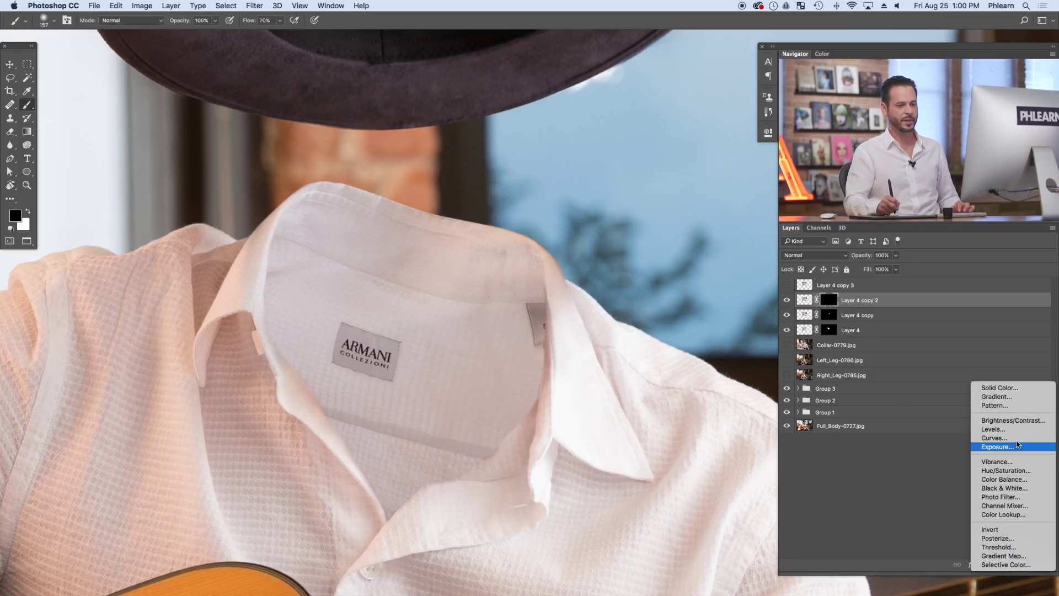
pyautogui.click(991, 436)
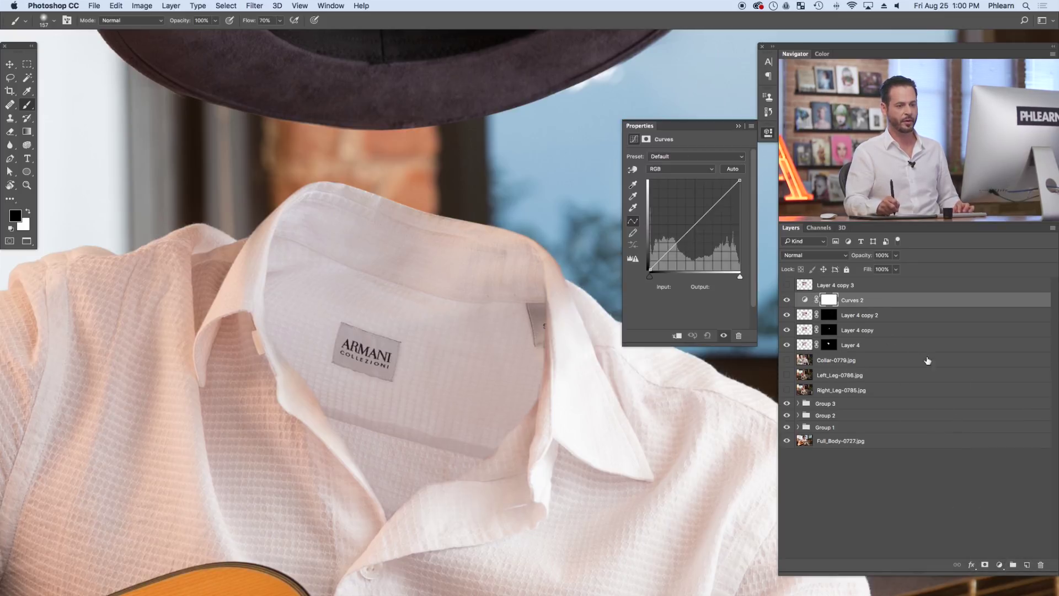
pyautogui.click(677, 334)
pyautogui.moveTo(696, 219); pyautogui.dragTo(689, 218)
pyautogui.hotkey('ctrl', 'i')
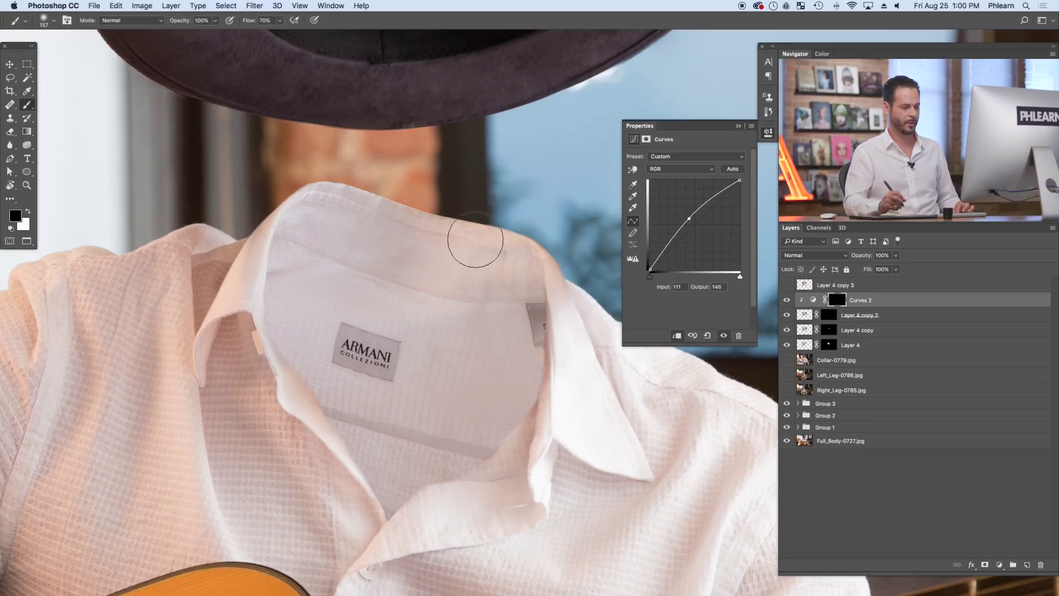
# - Paint white on the Curves mask over the right collar corner and raise the curve point to input 105, output 165
pyautogui.press('x')
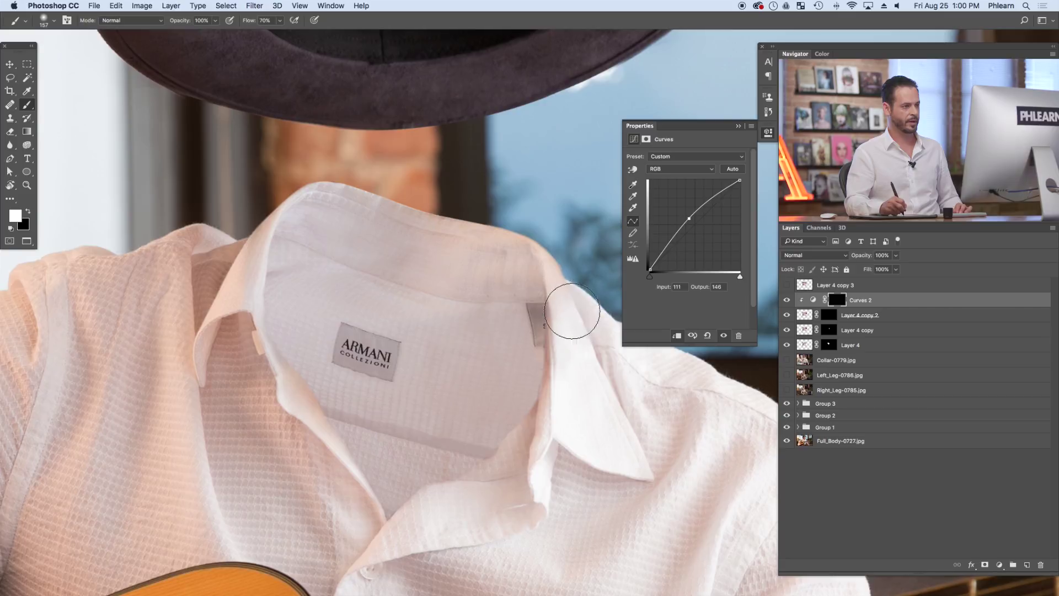
pyautogui.moveTo(691, 218); pyautogui.dragTo(687, 211)
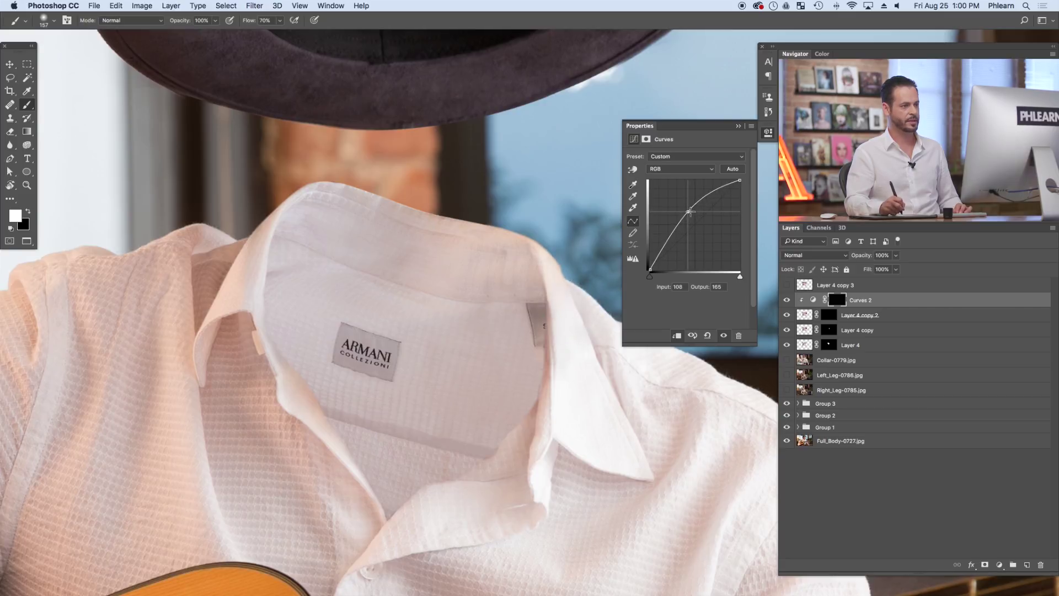
pyautogui.press('x')
pyautogui.press('x')
# - Clean up the outer edge of the right collar corner on the Layer 4 copy 2 mask with an 18 px black brush
pyautogui.scroll(3, 636, 288)
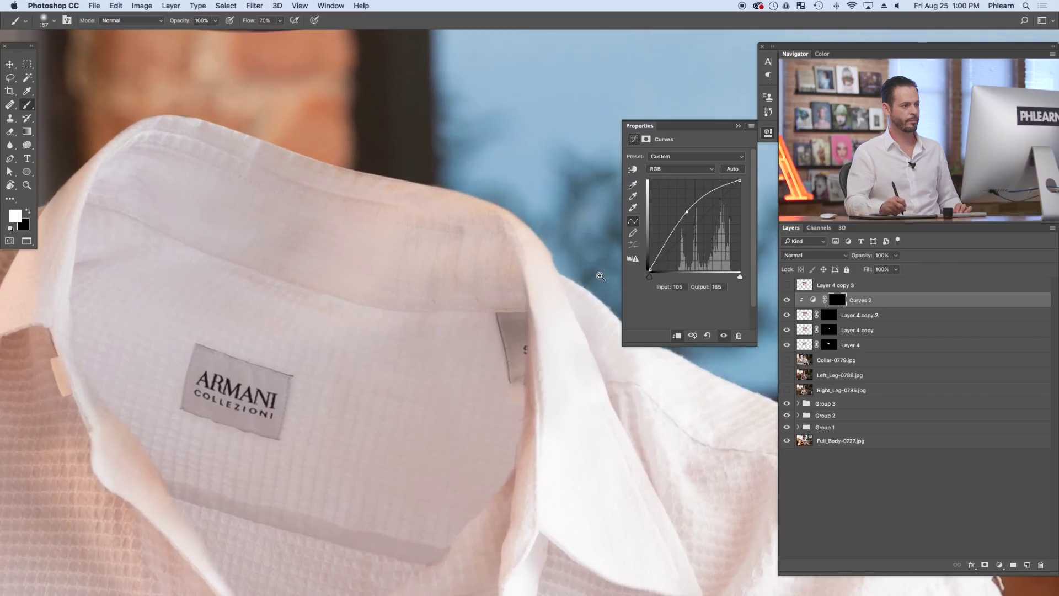
pyautogui.click(829, 316)
pyautogui.keyDown('ctrl'); pyautogui.keyDown('alt'); pyautogui.moveTo(549, 244); pyautogui.dragTo(558, 248); pyautogui.keyUp('alt'); pyautogui.keyUp('ctrl')
pyautogui.press('x')
pyautogui.rightClick(558, 251)
pyautogui.press('Escape')
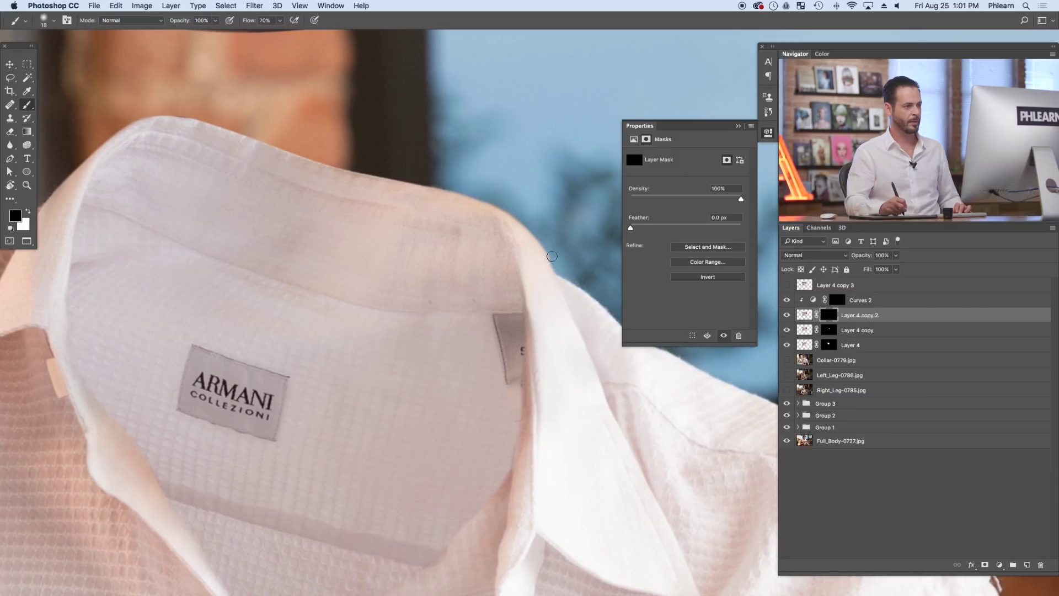
pyautogui.scroll(-3, 533, 344)
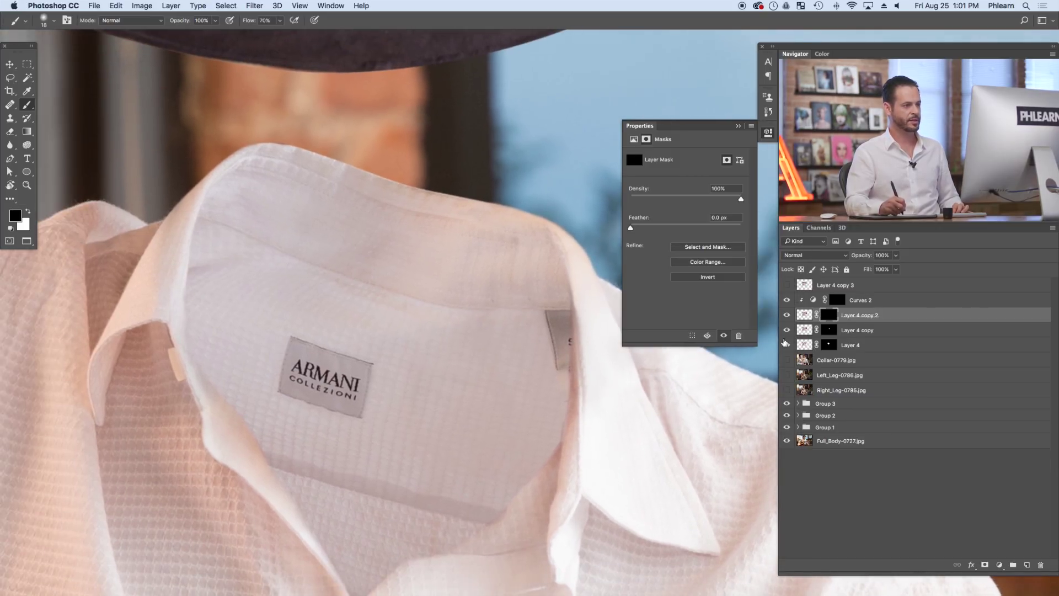
# - Add a new layer above Curves 2 and clone fabric over the partial tag inside the right edge of the collar
pyautogui.click(849, 299)
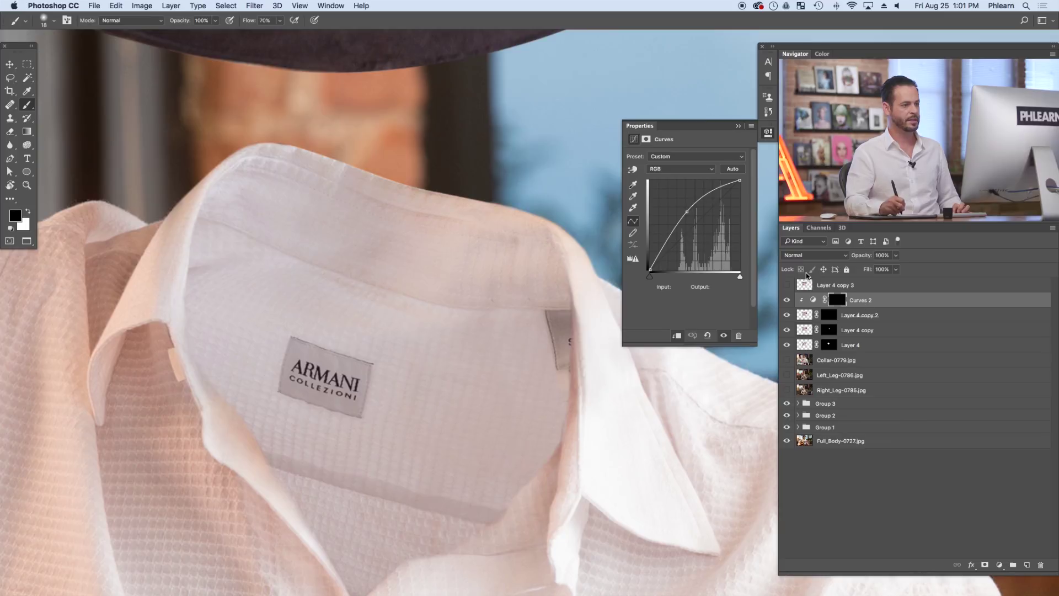
pyautogui.hotkey('ctrl', 'shift', 'alt', 'n')
pyautogui.press('s')
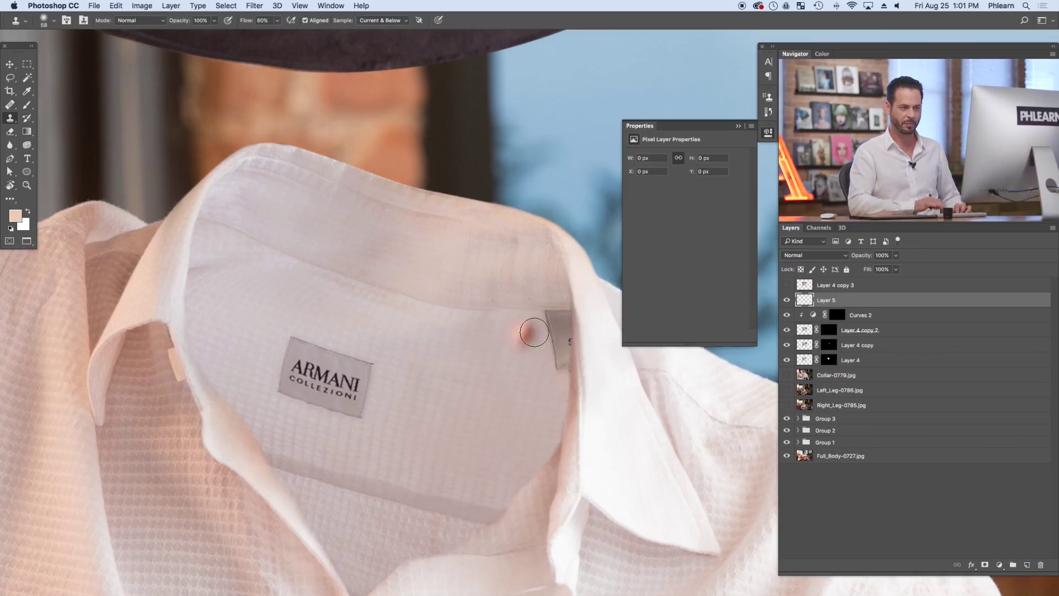
pyautogui.moveTo(548, 320); pyautogui.dragTo(555, 354)
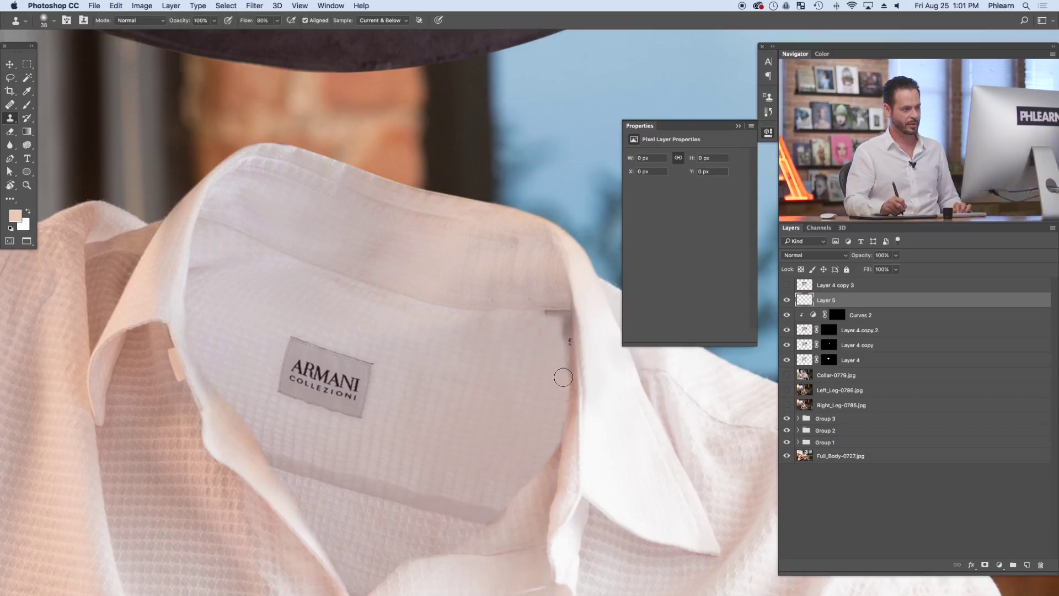
pyautogui.moveTo(551, 324); pyautogui.dragTo(545, 324)
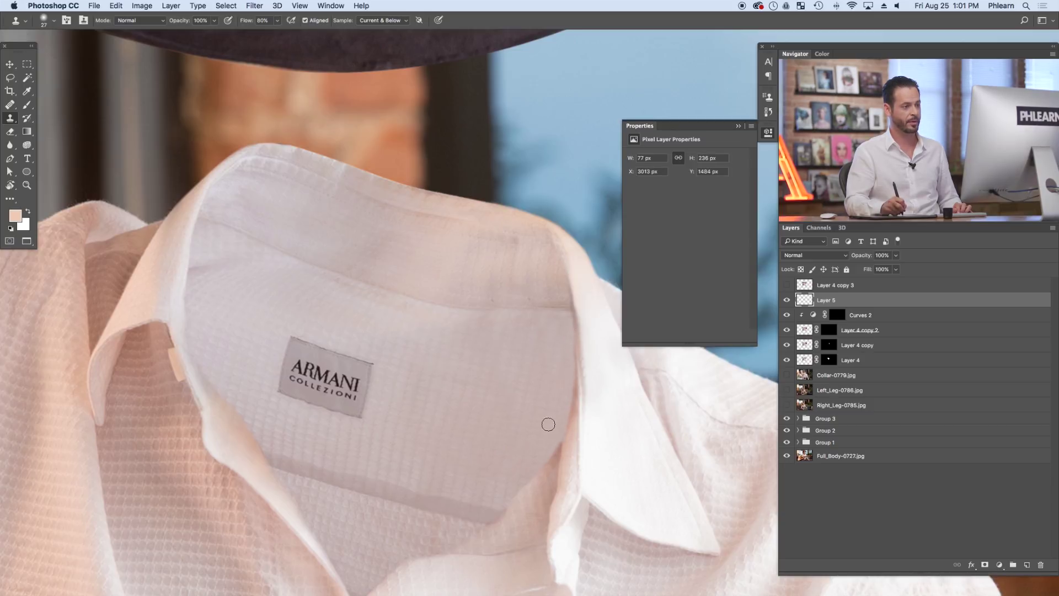
# - Add another layer and paint sampled shirt colour along the inner edge of the right collar fold
pyautogui.moveTo(523, 424); pyautogui.dragTo(513, 414)
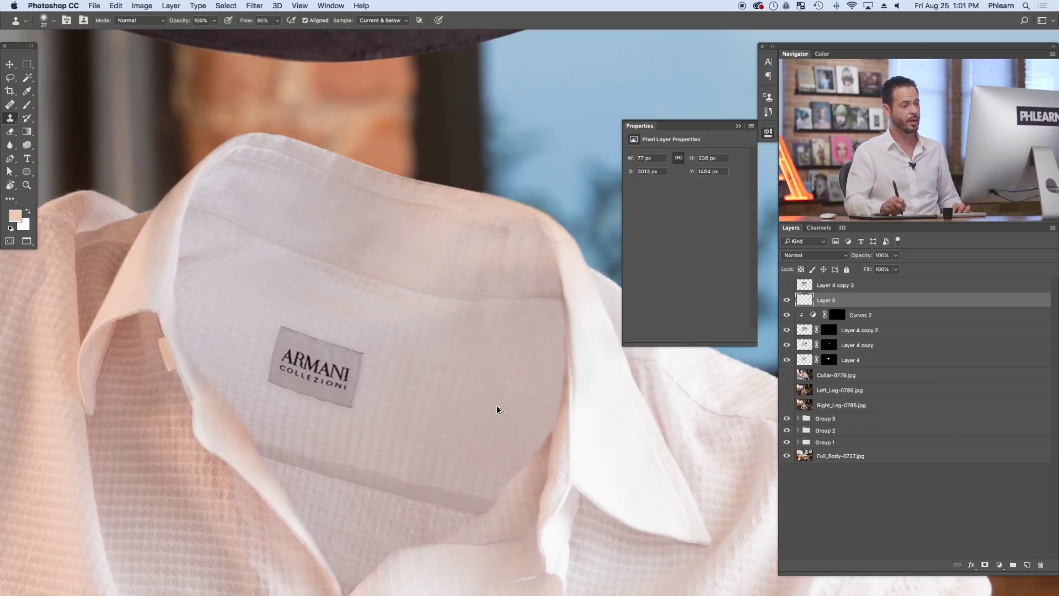
pyautogui.hotkey('ctrl', 'shift', 'alt', 'n')
pyautogui.press('b')
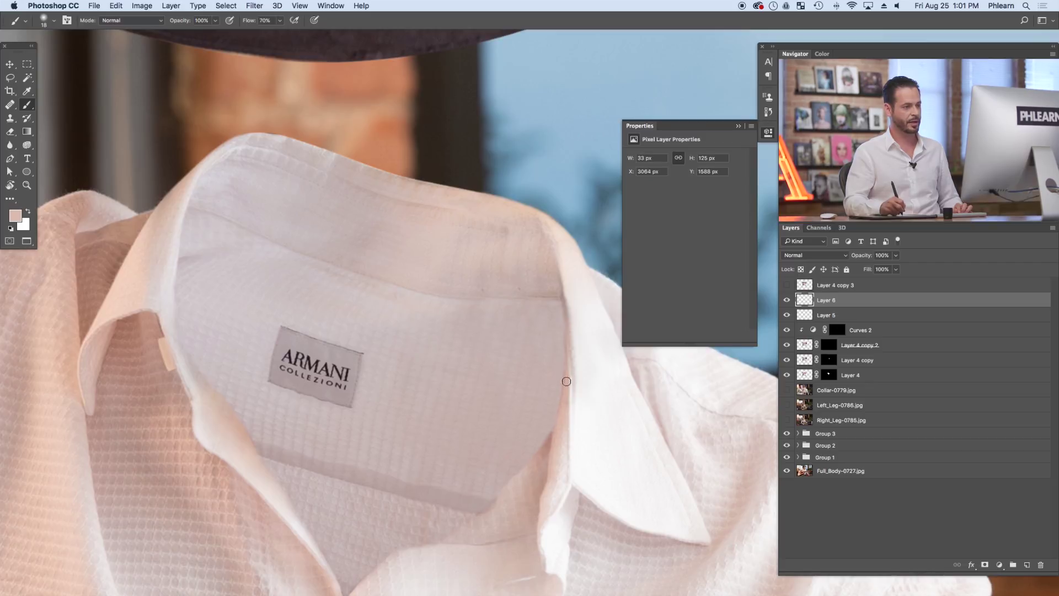
pyautogui.keyDown('alt'); pyautogui.click(542, 462); pyautogui.keyUp('alt')
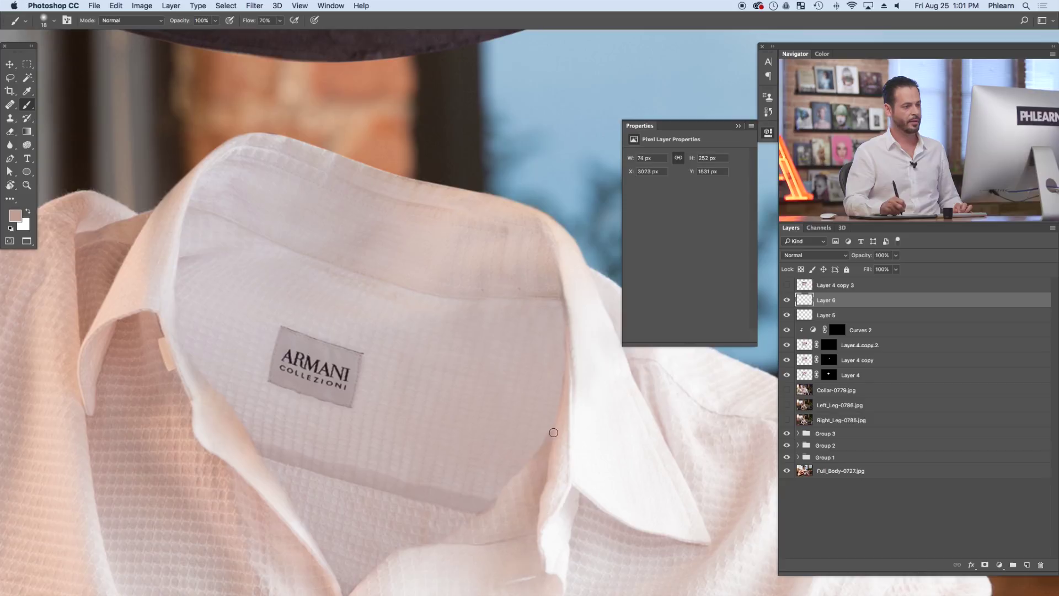
# - Remove the Armani label inside the collar with the Healing Brush on a new layer, redoing the first attempt
pyautogui.hscroll(-5, 582, 358)
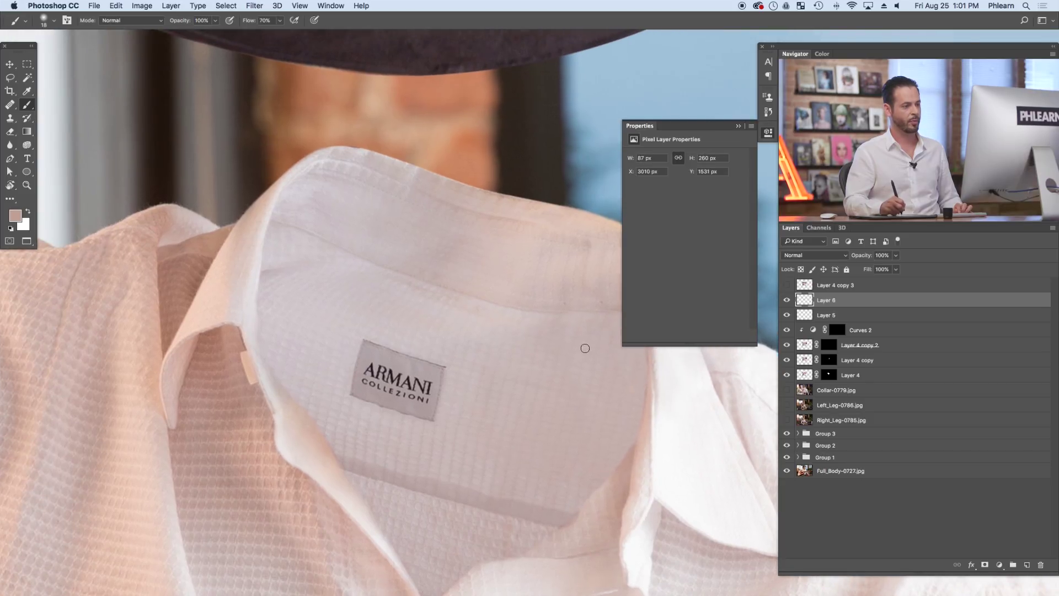
pyautogui.press('super+alt+shift+n')
pyautogui.press('j')
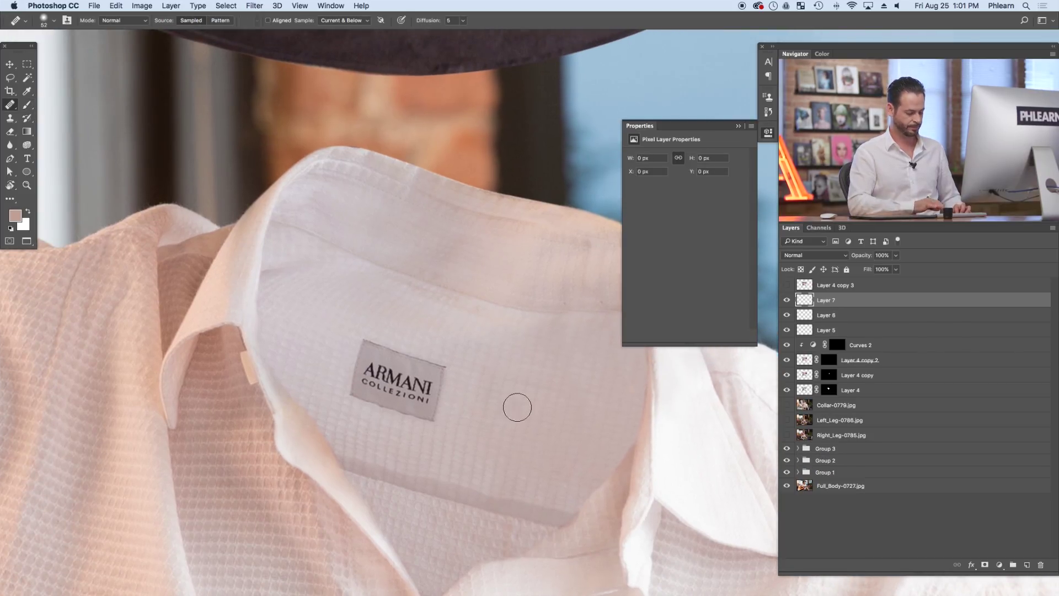
pyautogui.moveTo(444, 386)
pyautogui.mouseDown()
pyautogui.moveTo(429, 406)
pyautogui.moveTo(416, 359)
pyautogui.moveTo(391, 408)
pyautogui.moveTo(367, 354)
pyautogui.moveTo(366, 375)
pyautogui.mouseUp()
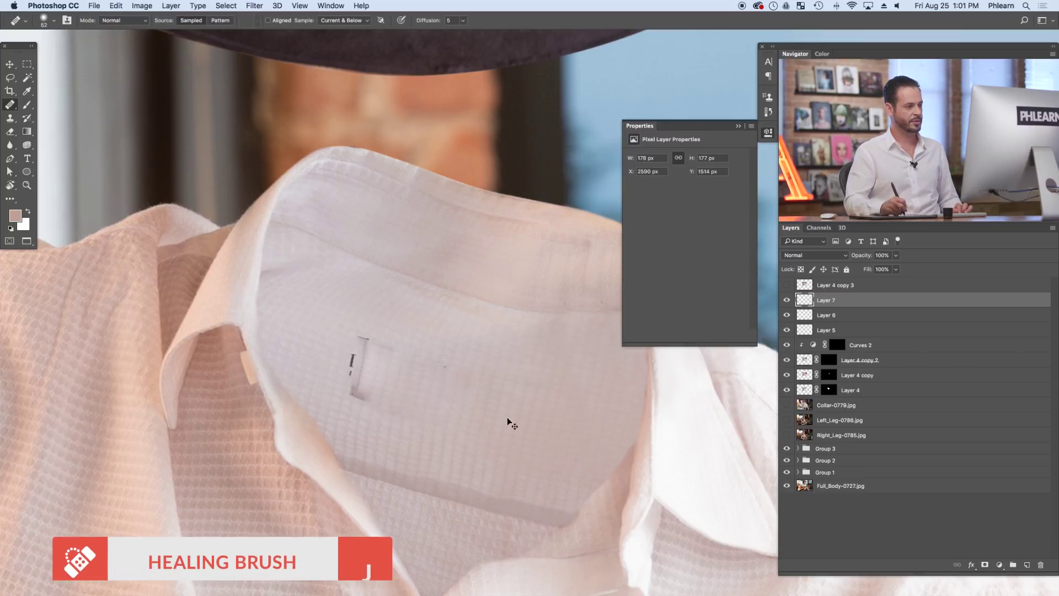
pyautogui.press('super+z')
pyautogui.moveTo(444, 360)
pyautogui.mouseDown()
pyautogui.moveTo(426, 423)
pyautogui.moveTo(413, 359)
pyautogui.moveTo(395, 404)
pyautogui.moveTo(372, 354)
pyautogui.moveTo(360, 390)
pyautogui.moveTo(358, 357)
pyautogui.mouseUp()
# - Heal away the white tags inside the hat opening on the same retouching layer
pyautogui.moveTo(443, 193); pyautogui.dragTo(362, 409)
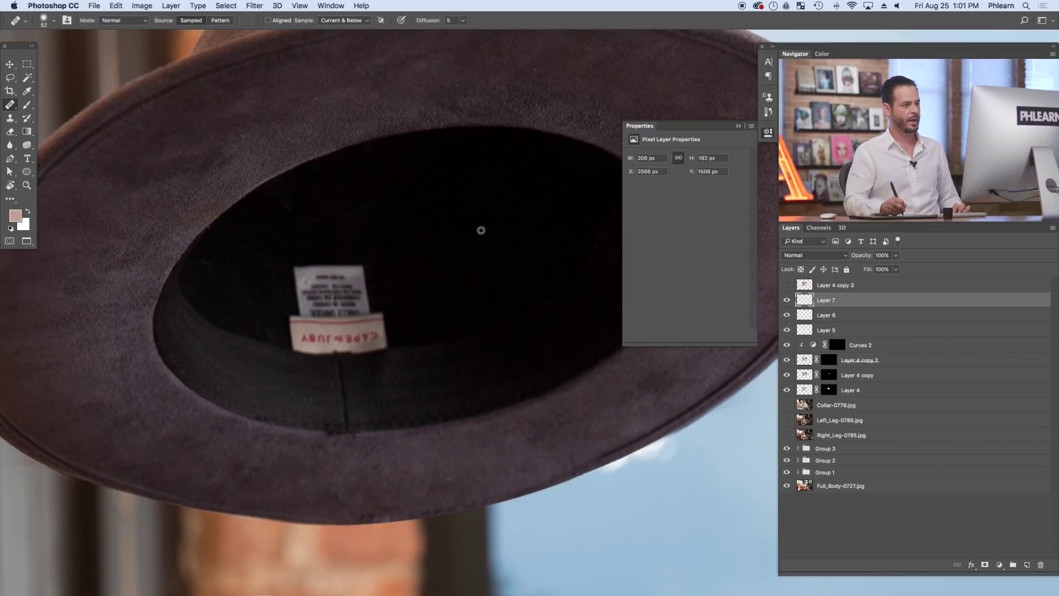
pyautogui.moveTo(368, 275)
pyautogui.mouseDown()
pyautogui.moveTo(314, 265)
pyautogui.moveTo(342, 287)
pyautogui.moveTo(303, 307)
pyautogui.moveTo(324, 345)
pyautogui.moveTo(310, 346)
pyautogui.moveTo(369, 344)
pyautogui.moveTo(338, 338)
pyautogui.moveTo(378, 295)
pyautogui.mouseUp()
pyautogui.moveTo(530, 351)
pyautogui.mouseDown()
pyautogui.moveTo(484, 384)
pyautogui.moveTo(477, 331)
pyautogui.mouseUp()
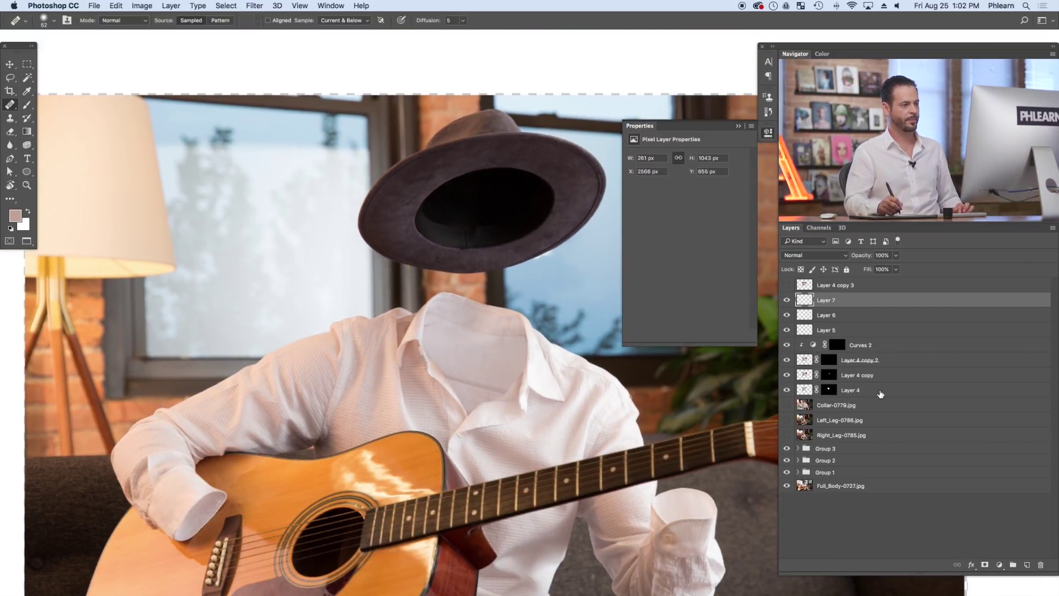
# - Group the layers from Layer 7 down to Collar-0779.jpg and delete the leftover Layer 4 copy 3
pyautogui.keyDown('shift'); pyautogui.click(884, 409); pyautogui.keyUp('shift')
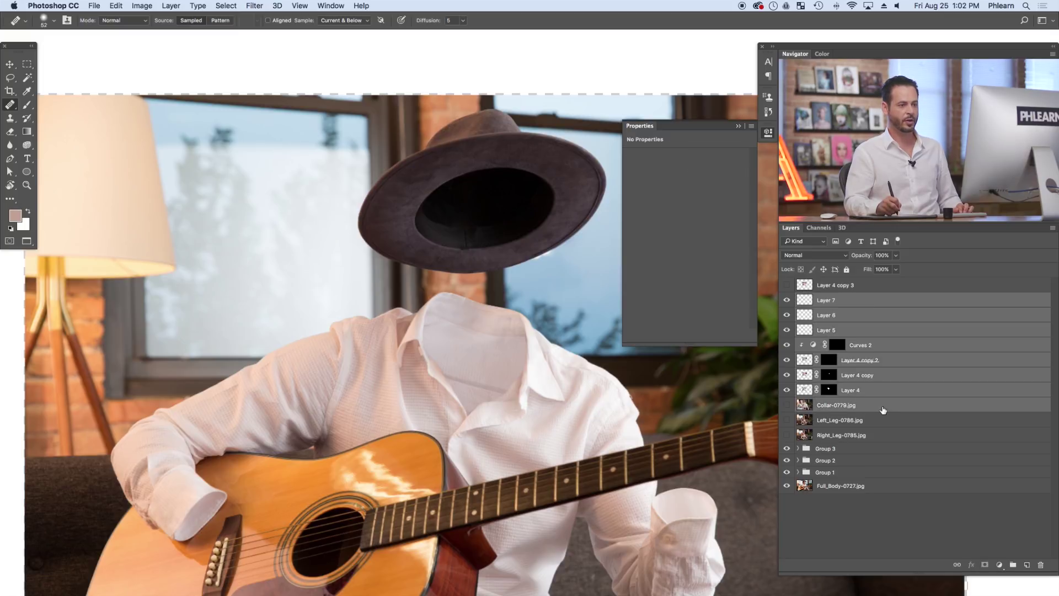
pyautogui.press('super+g')
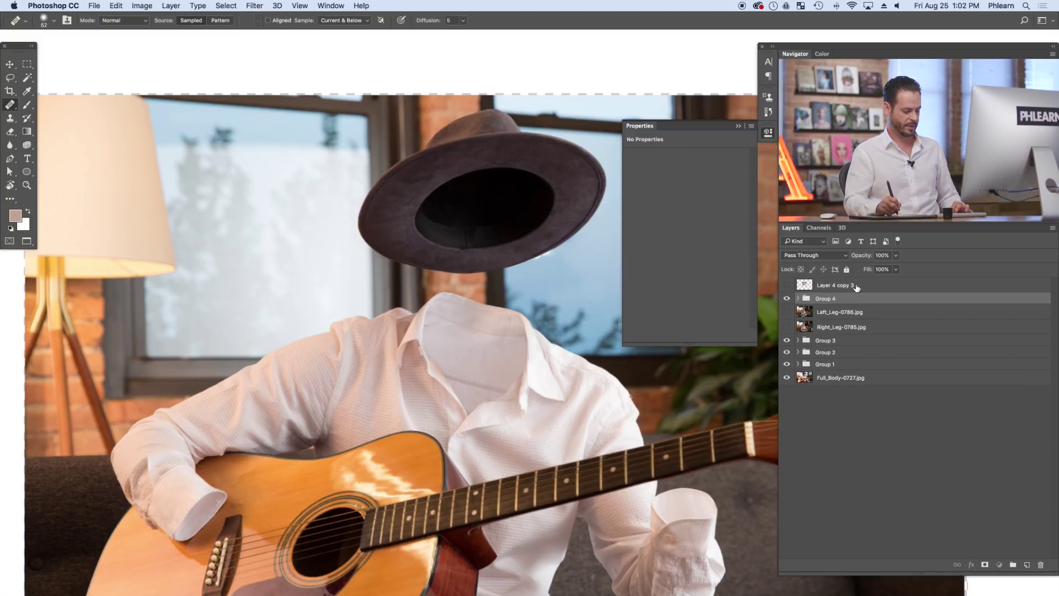
pyautogui.click(857, 286)
pyautogui.press('Delete')
# - Check Groups 4 and 3 by toggling their visibility, and move Group 4 directly above Group 3, beneath the leg photos
pyautogui.click(787, 283)
pyautogui.click(787, 283)
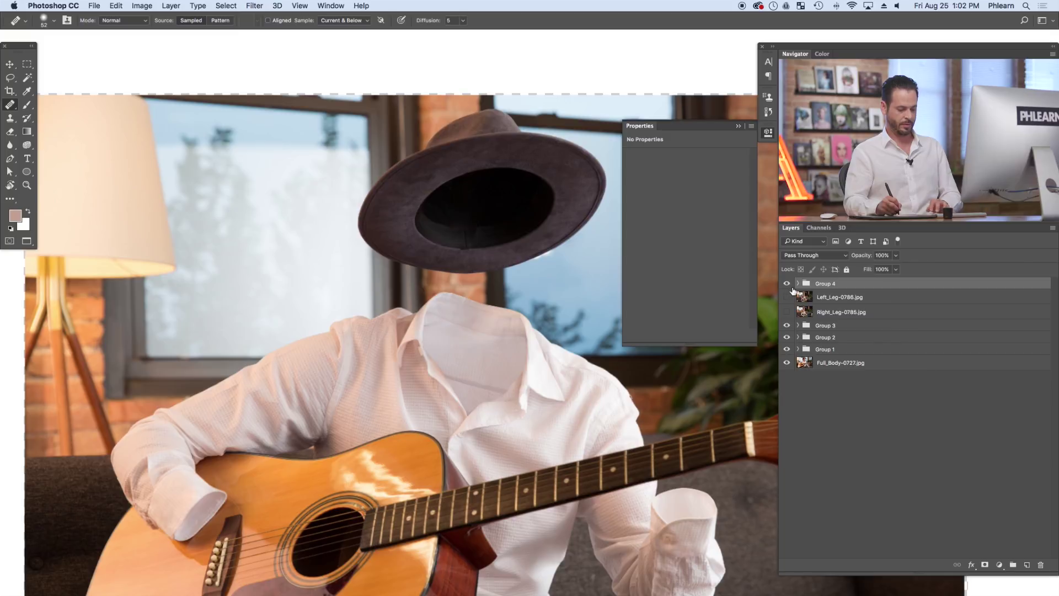
pyautogui.click(787, 325)
pyautogui.click(787, 325)
pyautogui.moveTo(844, 285); pyautogui.dragTo(850, 316)
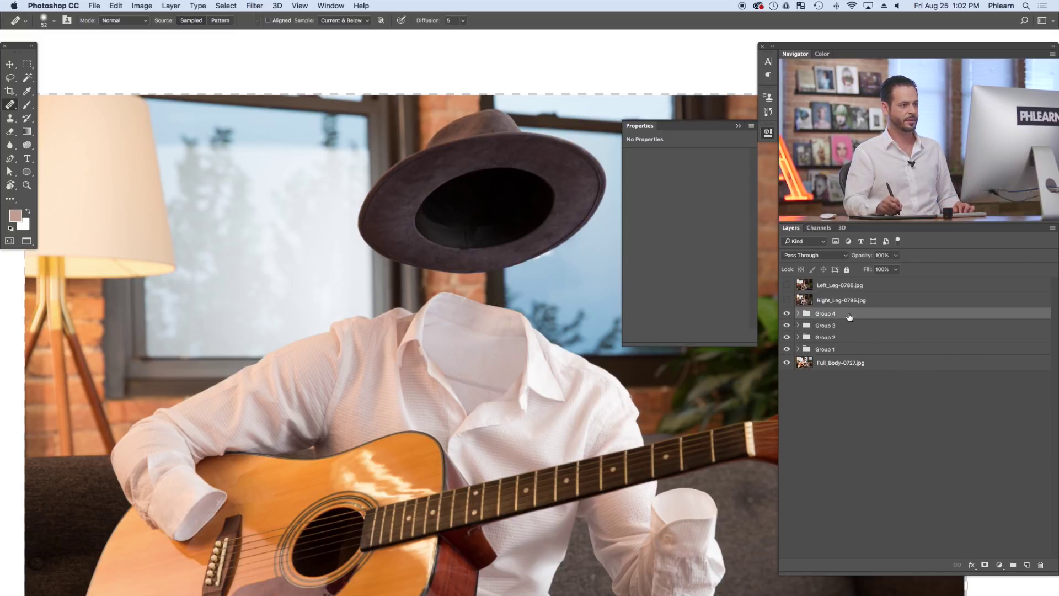
# - Outline the exposed knee beneath the guitar with a pen path and convert the path into a selection
pyautogui.moveTo(595, 434); pyautogui.dragTo(572, 353)
pyautogui.press('super+minus')
pyautogui.moveTo(592, 414); pyautogui.dragTo(541, 378)
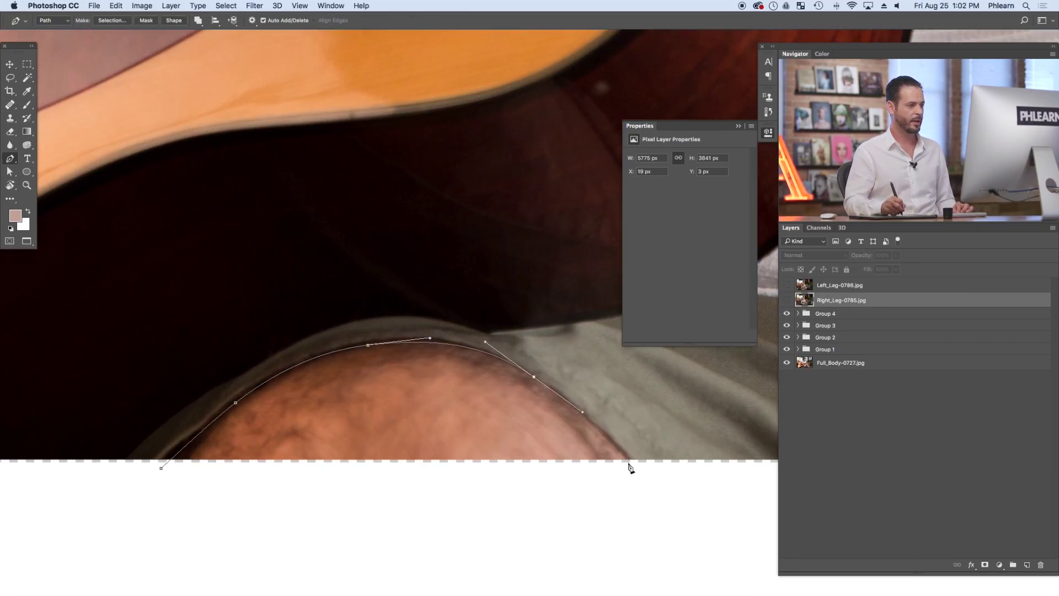
pyautogui.rightClick(364, 410)
pyautogui.click(394, 457)
pyautogui.click(277, 189)
# - Fill the knee selection with black on a new layer above Right_Leg-0785.jpg, and deselect
pyautogui.click(116, 6)
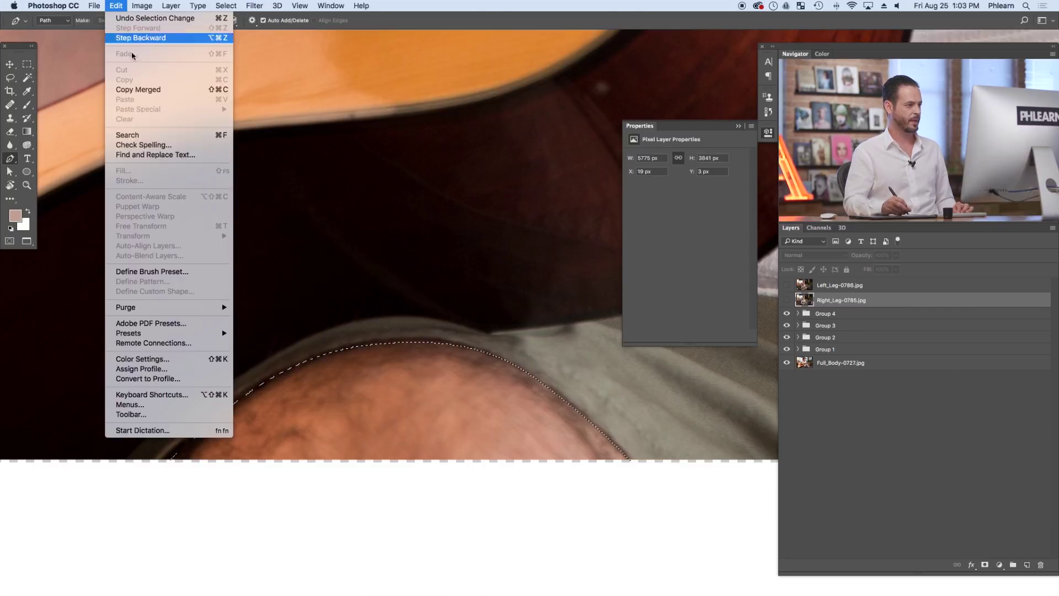
pyautogui.click(1027, 565)
pyautogui.click(115, 6)
pyautogui.click(125, 180)
pyautogui.click(270, 114)
pyautogui.click(270, 114)
pyautogui.click(342, 114)
pyautogui.press('super+d')
# - Soften the black knee fill with a 2.4-pixel Gaussian Blur
pyautogui.click(254, 6)
pyautogui.click(411, 168)
pyautogui.moveTo(604, 254); pyautogui.dragTo(457, 161)
pyautogui.moveTo(441, 317); pyautogui.dragTo(408, 311)
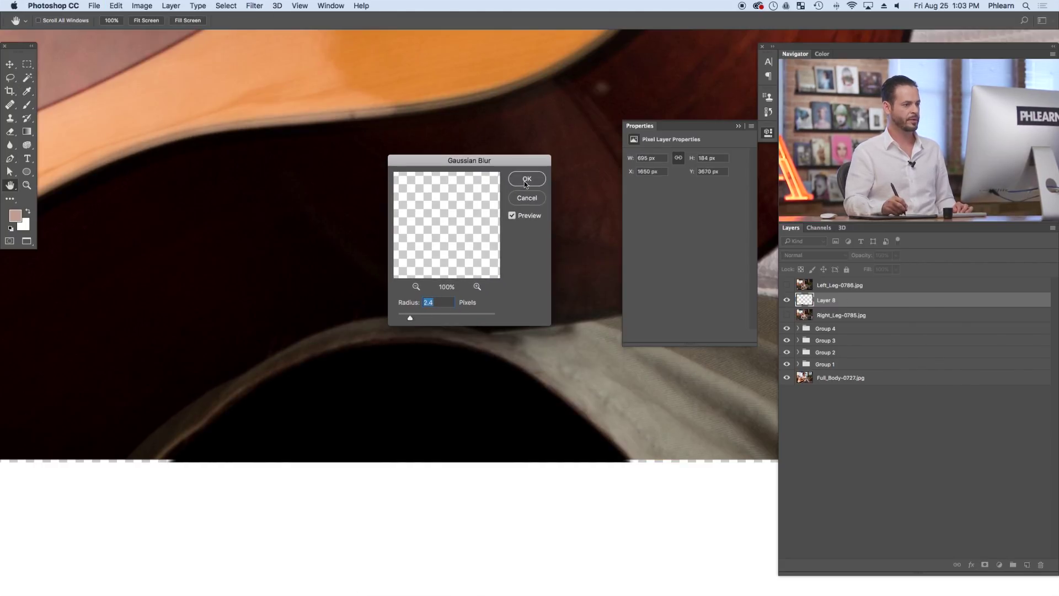
pyautogui.press('Return')
# - Paint white on the Right_Arm-0773.jpg mask in Group 1 to cover the outer part of the other knee with sofa
pyautogui.press('super+0')
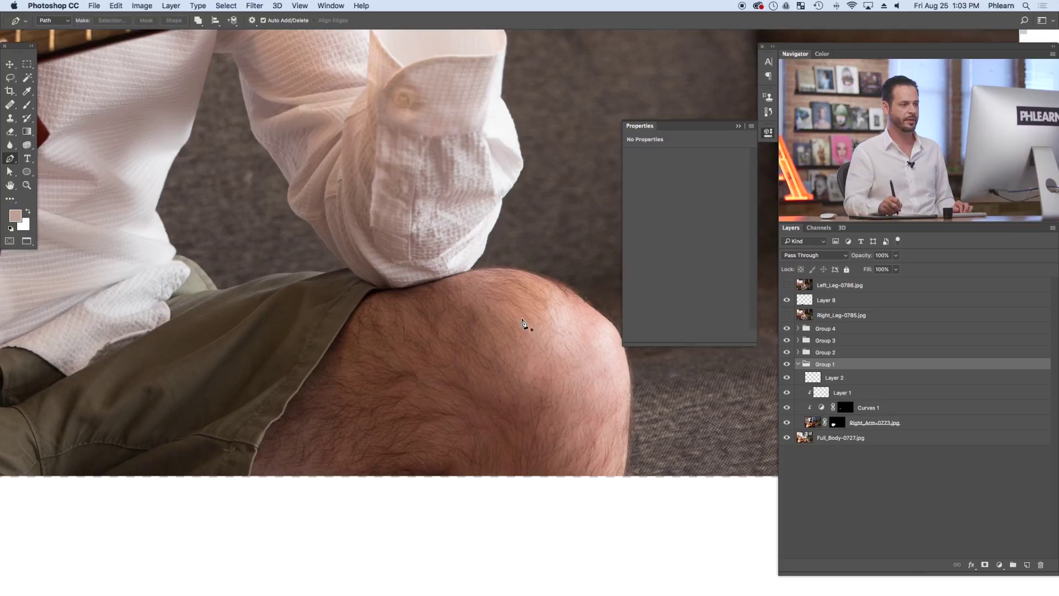
pyautogui.click(837, 423)
pyautogui.press('b')
pyautogui.press('d')
pyautogui.moveTo(572, 322)
pyautogui.mouseDown()
pyautogui.moveTo(625, 390)
pyautogui.moveTo(583, 388)
pyautogui.moveTo(470, 282)
pyautogui.moveTo(433, 287)
pyautogui.moveTo(429, 333)
pyautogui.moveTo(539, 270)
pyautogui.moveTo(525, 426)
pyautogui.moveTo(463, 483)
pyautogui.mouseUp()
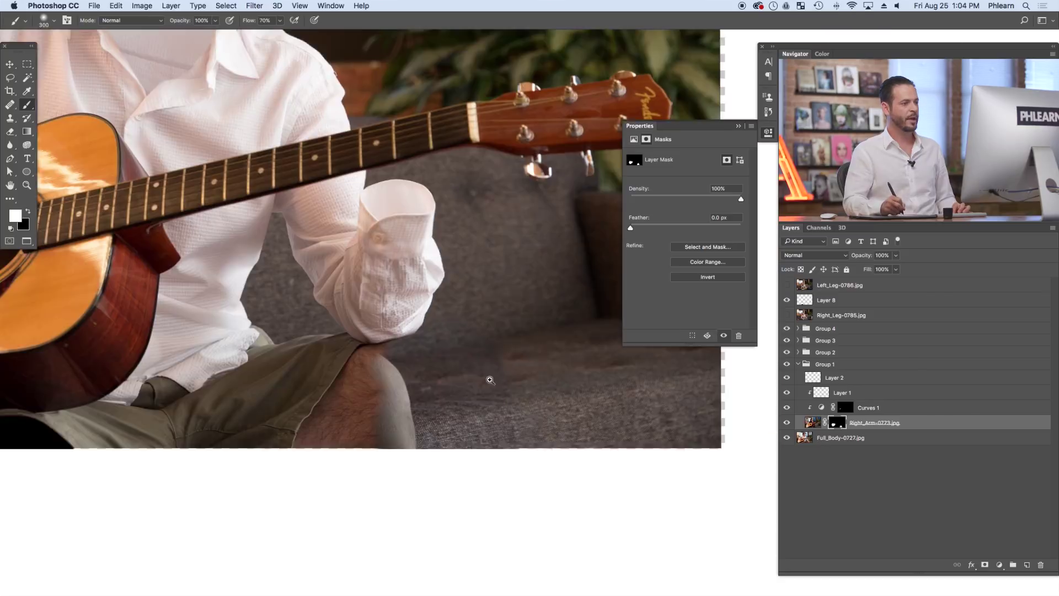
pyautogui.moveTo(490, 380); pyautogui.dragTo(486, 382)
pyautogui.moveTo(494, 390); pyautogui.dragTo(518, 390)
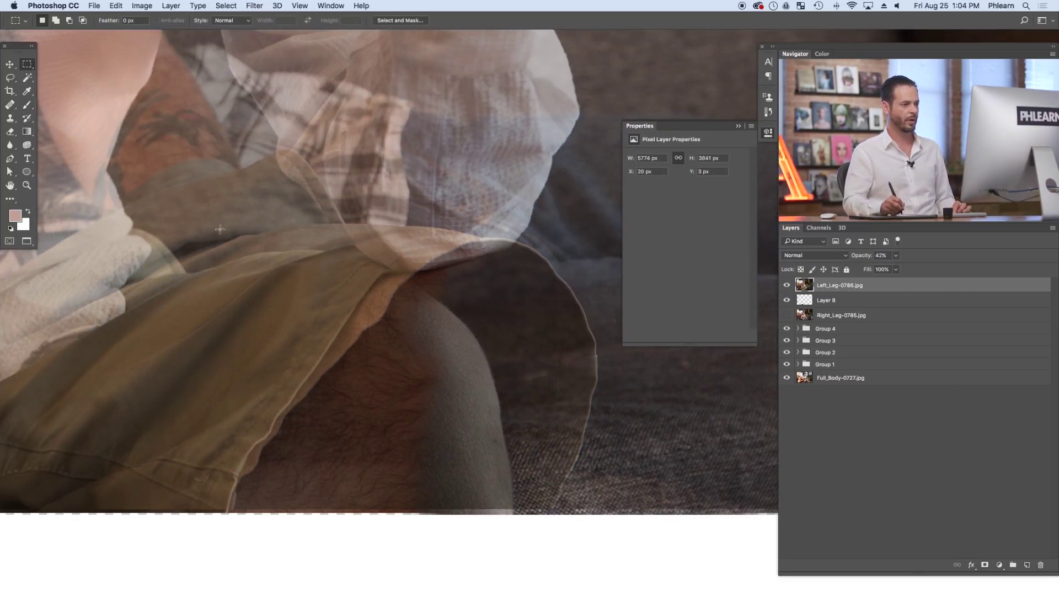
# - Copy the shorts-leg area of Left_Leg-0786.jpg to a new layer and hide the original photo layer
pyautogui.moveTo(154, 158); pyautogui.dragTo(706, 568)
pyautogui.press('super+j')
pyautogui.click(786, 300)
# - Transform the copied shorts leg to line up with the shorts below it and set its opacity to 100%
pyautogui.press('super+t')
pyautogui.moveTo(451, 162); pyautogui.dragTo(334, 185)
pyautogui.moveTo(393, 512)
pyautogui.mouseDown()
pyautogui.moveTo(391, 503)
pyautogui.moveTo(385, 518)
pyautogui.mouseUp()
pyautogui.moveTo(334, 185); pyautogui.dragTo(325, 187)
pyautogui.press('Return')
pyautogui.press('0')
# - Add a black mask to Layer 9 and paint white to reveal the empty shorts leg over the knee
pyautogui.moveTo(403, 460); pyautogui.dragTo(491, 444)
pyautogui.keyDown('alt'); pyautogui.click(985, 564); pyautogui.keyUp('alt')
pyautogui.press('b')
pyautogui.moveTo(421, 395); pyautogui.dragTo(430, 374)
pyautogui.moveTo(466, 368)
pyautogui.mouseDown()
pyautogui.moveTo(355, 441)
pyautogui.moveTo(425, 331)
pyautogui.moveTo(532, 260)
pyautogui.moveTo(584, 326)
pyautogui.moveTo(546, 474)
pyautogui.mouseUp()
pyautogui.moveTo(508, 418); pyautogui.dragTo(504, 415)
# - Clean up the outer edge of the shorts opening on the Layer 9 mask with a small black brush of about 17 px
pyautogui.scroll(2, 503, 415)
pyautogui.press('x')
pyautogui.press('[')
pyautogui.press('[')
pyautogui.press('[')
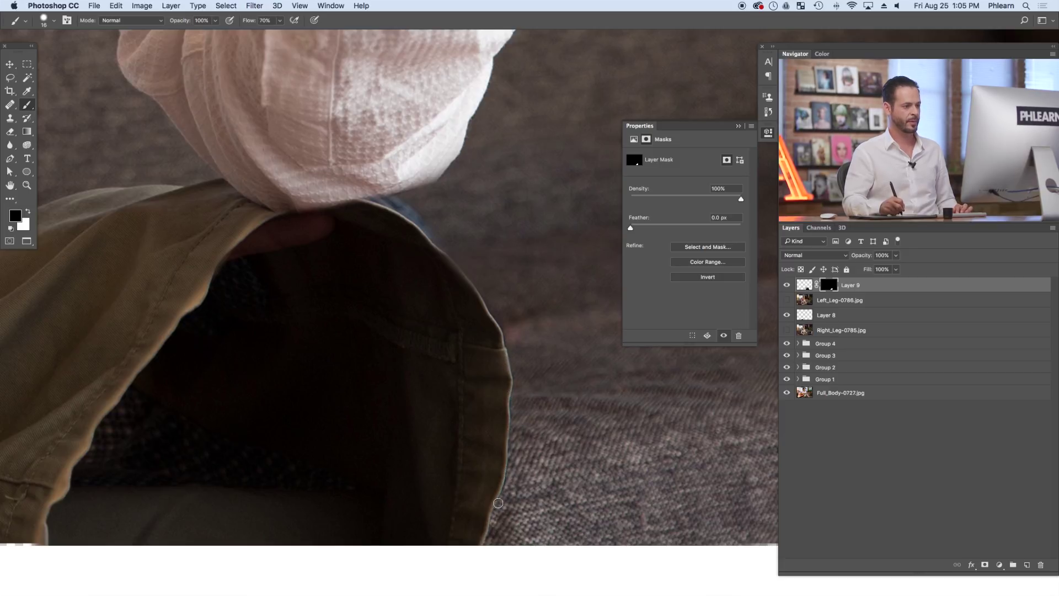
pyautogui.moveTo(495, 512); pyautogui.dragTo(488, 542)
pyautogui.moveTo(411, 216); pyautogui.dragTo(450, 277)
pyautogui.moveTo(449, 277); pyautogui.dragTo(457, 277)
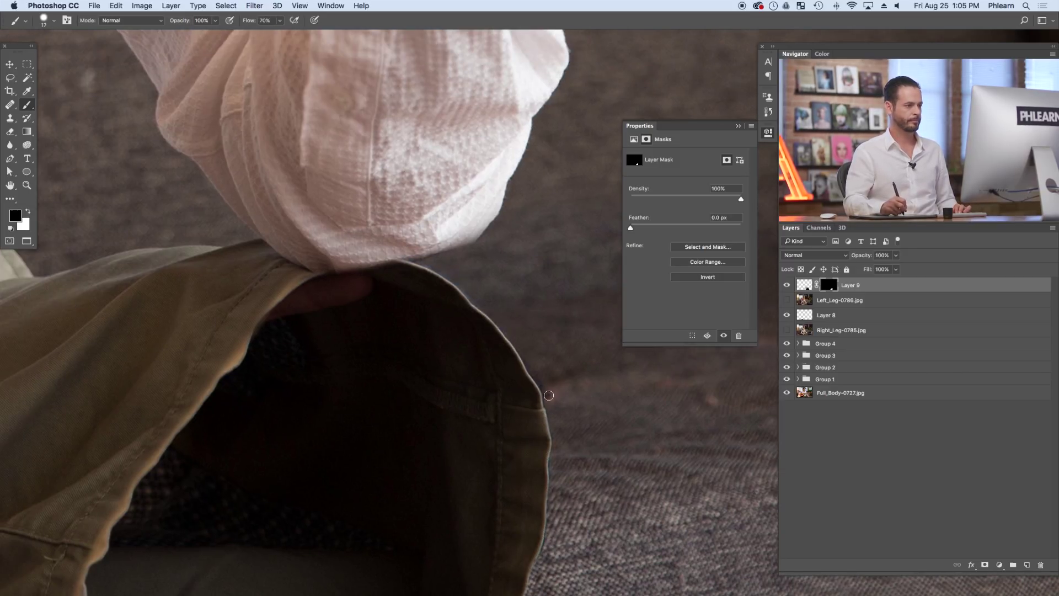
# - Paint white on the Layer 9 mask to refine the upper hem of the shorts beneath the sleeve
pyautogui.hscroll(-5, 440, 480)
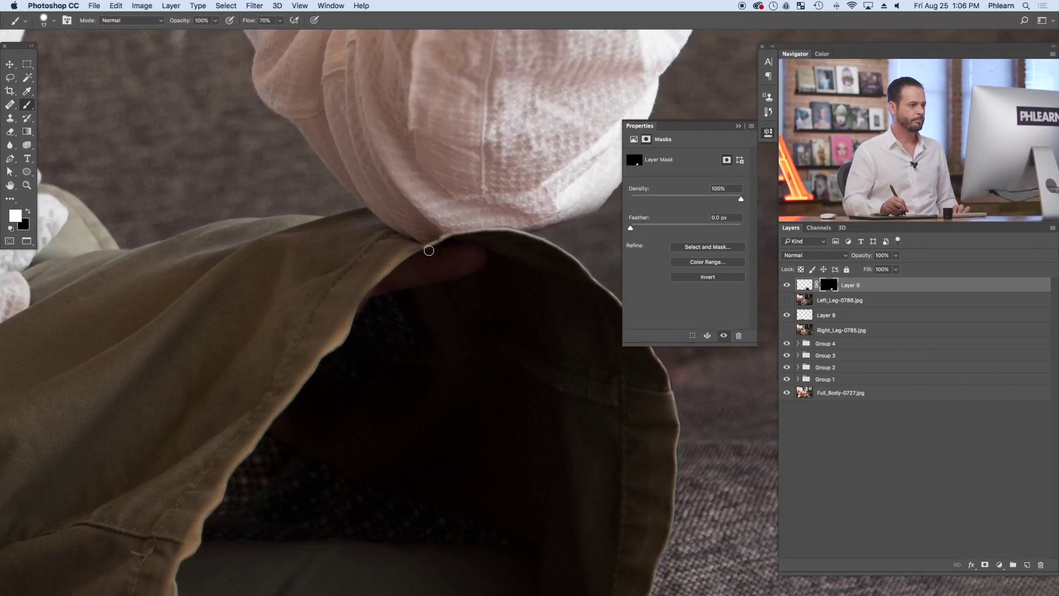
pyautogui.moveTo(539, 281); pyautogui.dragTo(419, 262)
pyautogui.moveTo(397, 335); pyautogui.dragTo(428, 339)
# - Add a Curves adjustment clipped to Layer 9 and darken it with a point at input 168, output 115
pyautogui.click(999, 564)
pyautogui.click(994, 438)
pyautogui.click(679, 336)
pyautogui.moveTo(709, 211); pyautogui.dragTo(709, 229)
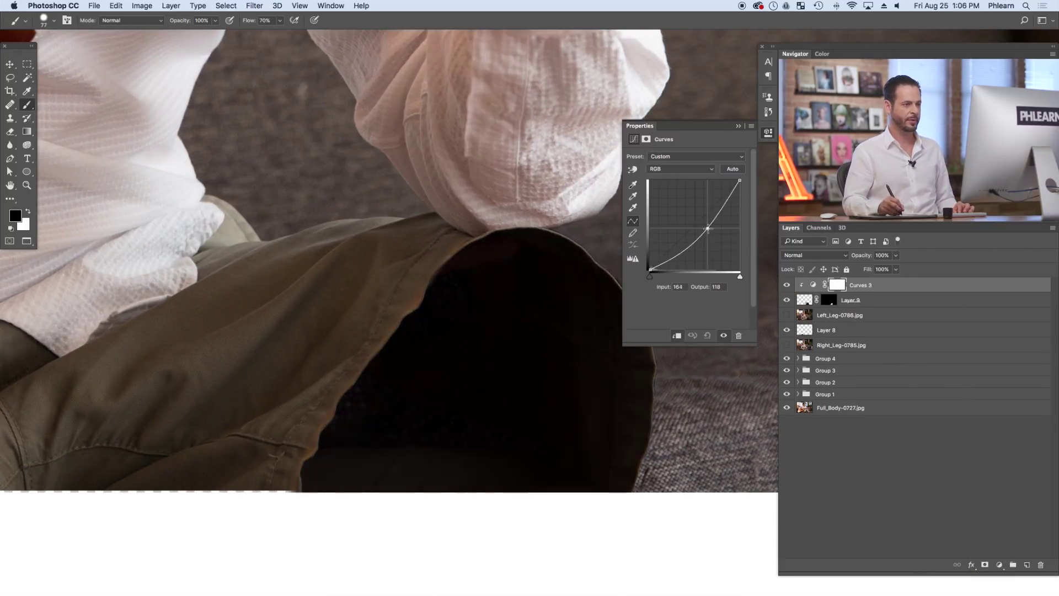
# - Invert the Curves 3 mask and paint white along the inner hem to darken it to match the shorts
pyautogui.hotkey('ctrl', 'i')
pyautogui.press('x')
pyautogui.moveTo(324, 407); pyautogui.dragTo(485, 237)
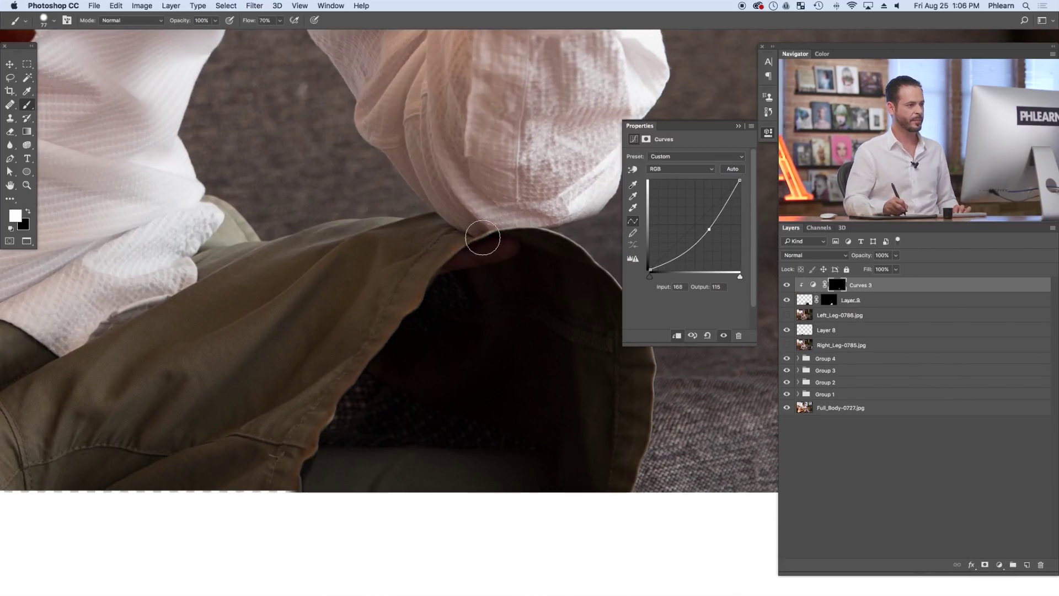
pyautogui.press('x')
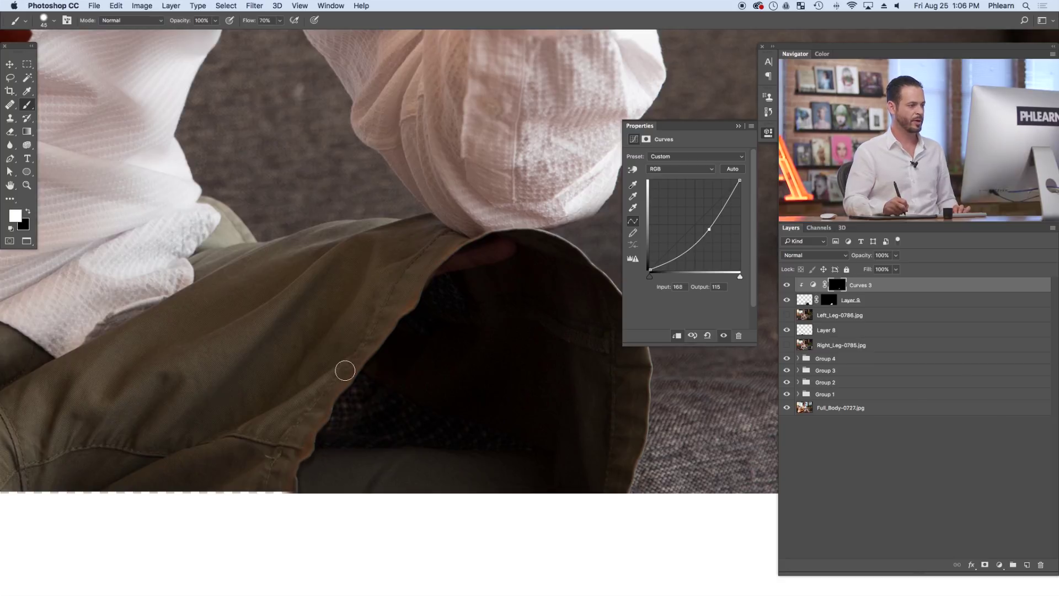
pyautogui.keyDown('shift'); pyautogui.click(832, 301); pyautogui.keyUp('shift')
pyautogui.keyDown('shift'); pyautogui.click(829, 303); pyautogui.keyUp('shift')
pyautogui.moveTo(303, 467); pyautogui.dragTo(337, 472)
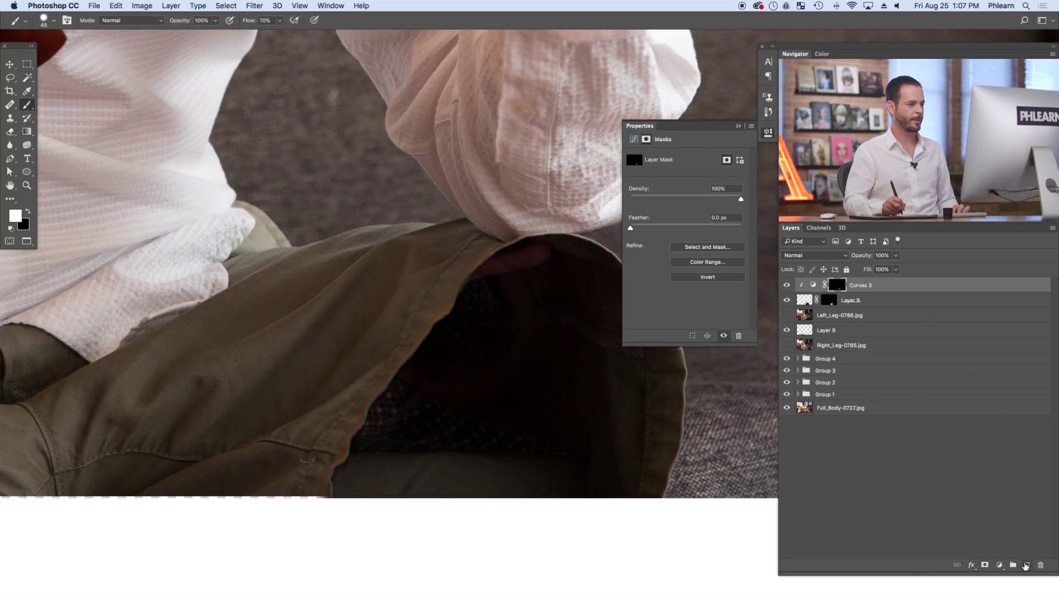
# - Add a clipped layer in Color blend mode and paint the sampled brown of the shorts along the hem
pyautogui.hotkey('ctrl', 'alt', 'shift', 'n')
pyautogui.keyDown('alt'); pyautogui.click(375, 348); pyautogui.keyUp('alt')
pyautogui.click(815, 255)
pyautogui.click(800, 477)
pyautogui.moveTo(491, 258); pyautogui.dragTo(343, 446)
pyautogui.moveTo(351, 453); pyautogui.dragTo(359, 445)
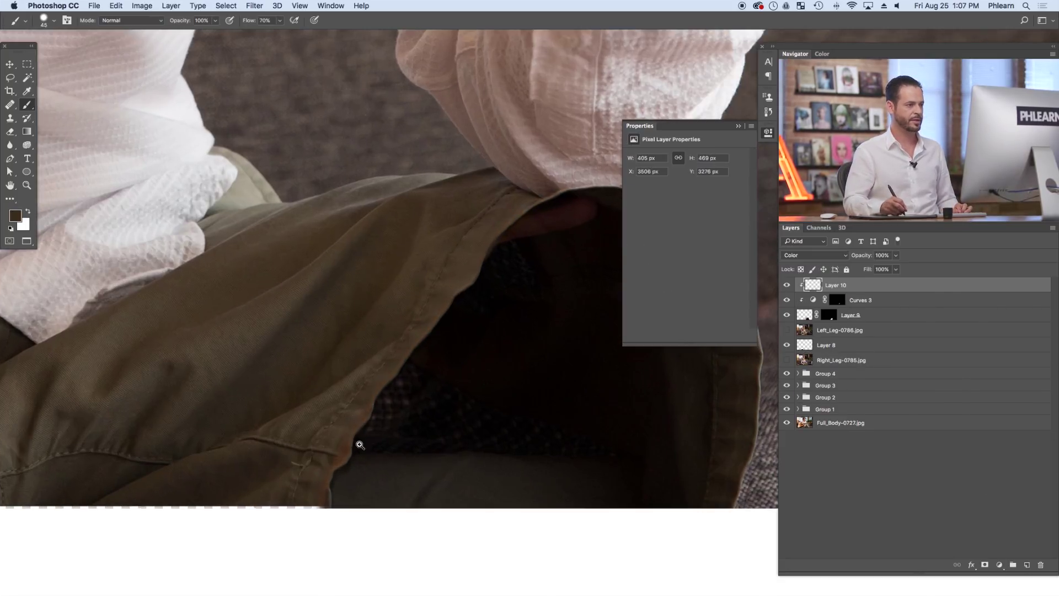
# - Add a new layer above Layer 10 and paint sampled dark tones to tidy the lower end of the hem
pyautogui.scroll(2, 445, 307)
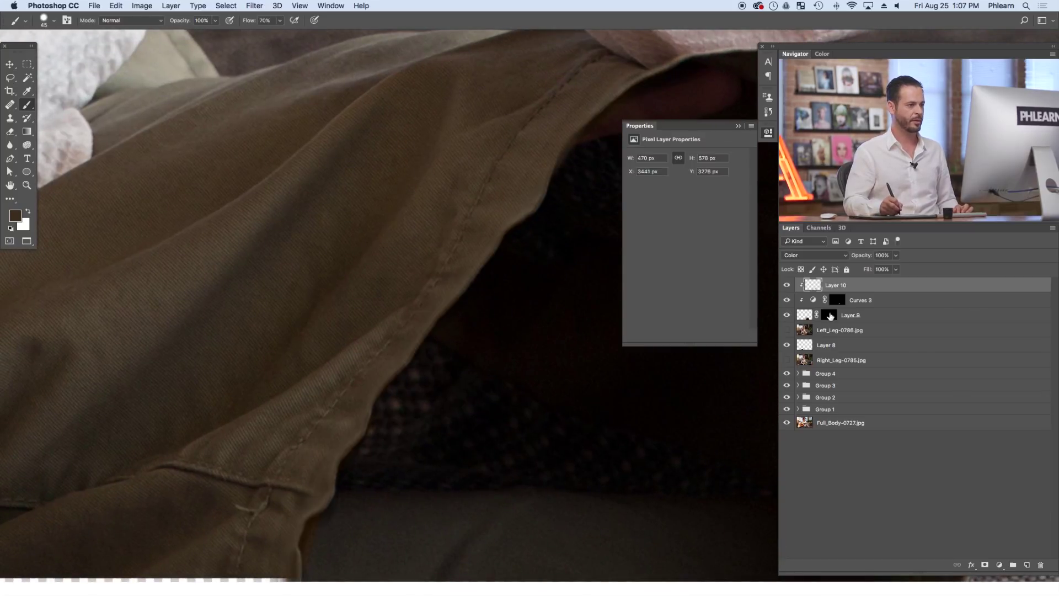
pyautogui.click(830, 316)
pyautogui.press('d')
pyautogui.hotkey('ctrl', 'alt', 'shift', 'n')
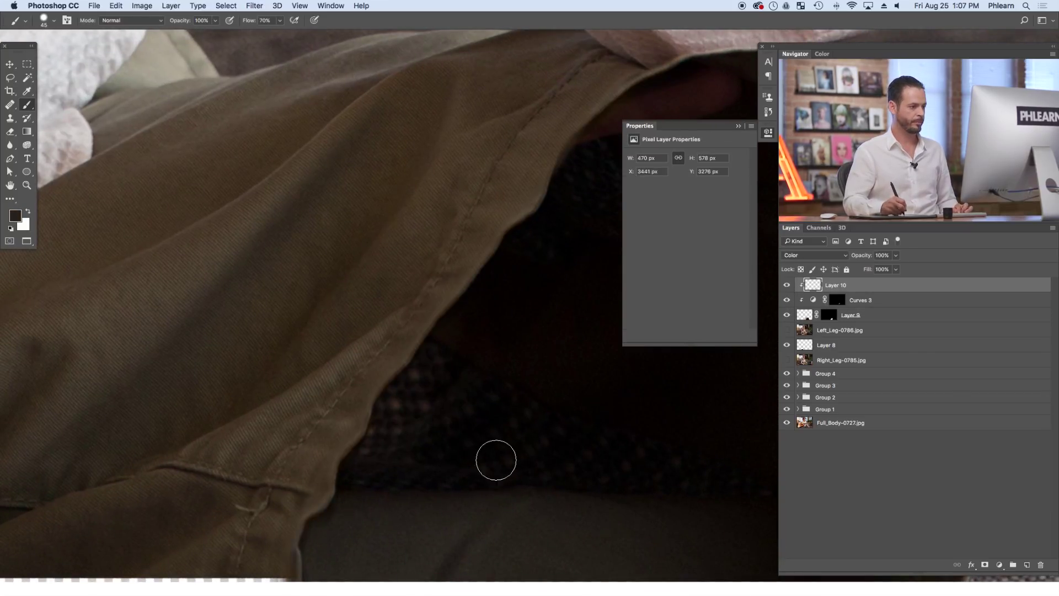
pyautogui.press('x')
pyautogui.press('s')
pyautogui.press('b')
pyautogui.scroll(3, 340, 498)
pyautogui.moveTo(344, 497); pyautogui.dragTo(324, 499)
pyautogui.keyDown('alt'); pyautogui.click(325, 500); pyautogui.keyUp('alt')
pyautogui.scroll(-2, 370, 514)
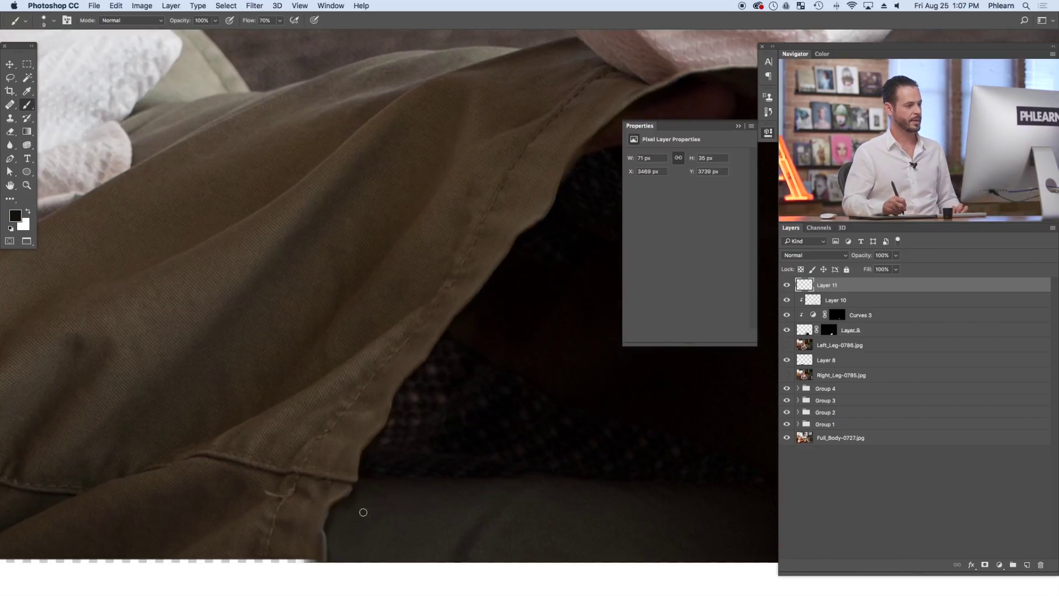
pyautogui.scroll(-3, 375, 510)
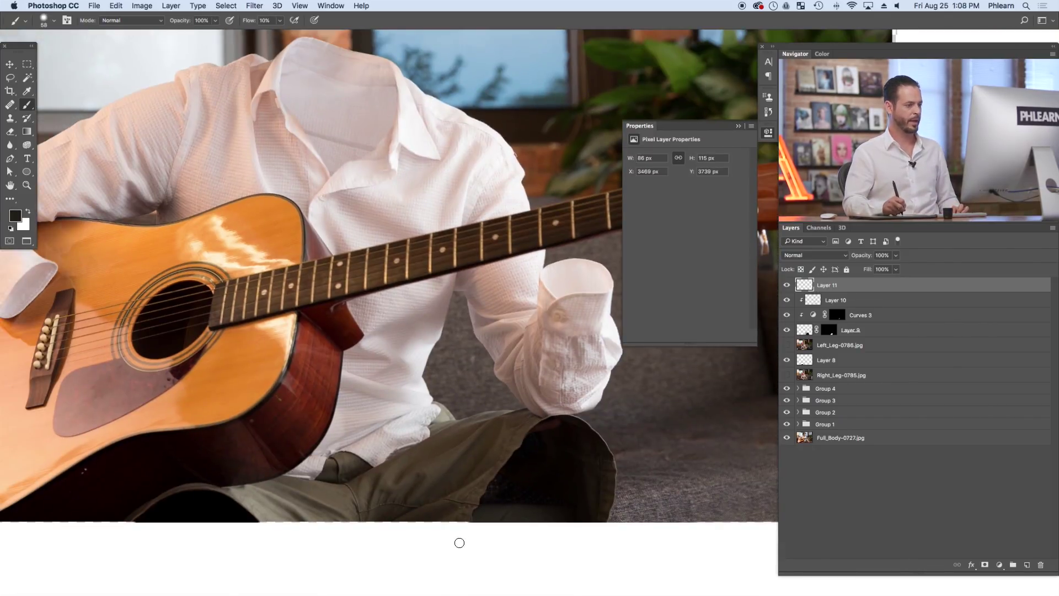
pyautogui.scroll(-3, 386, 276)
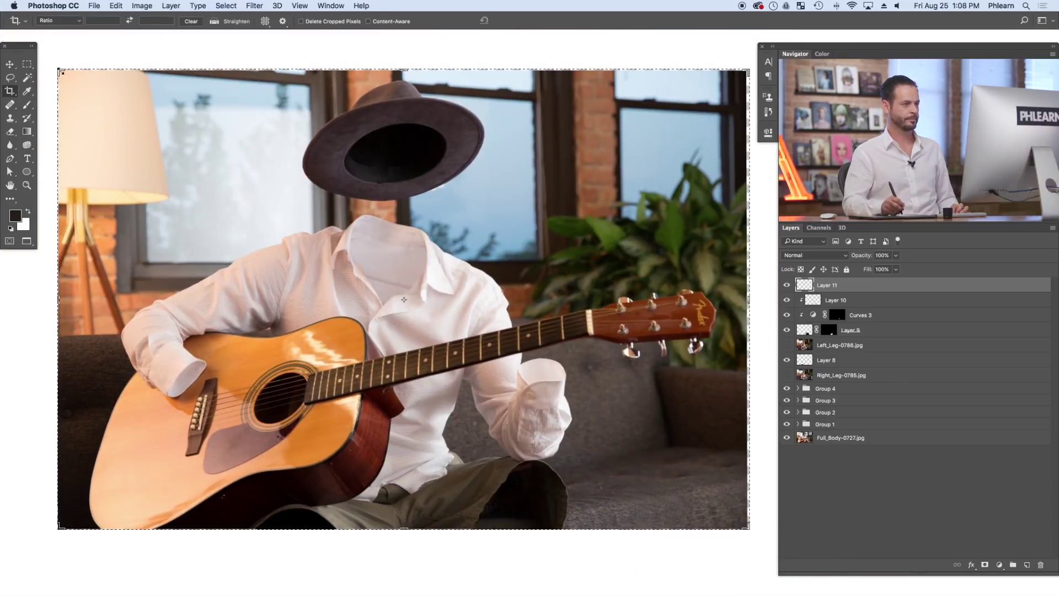